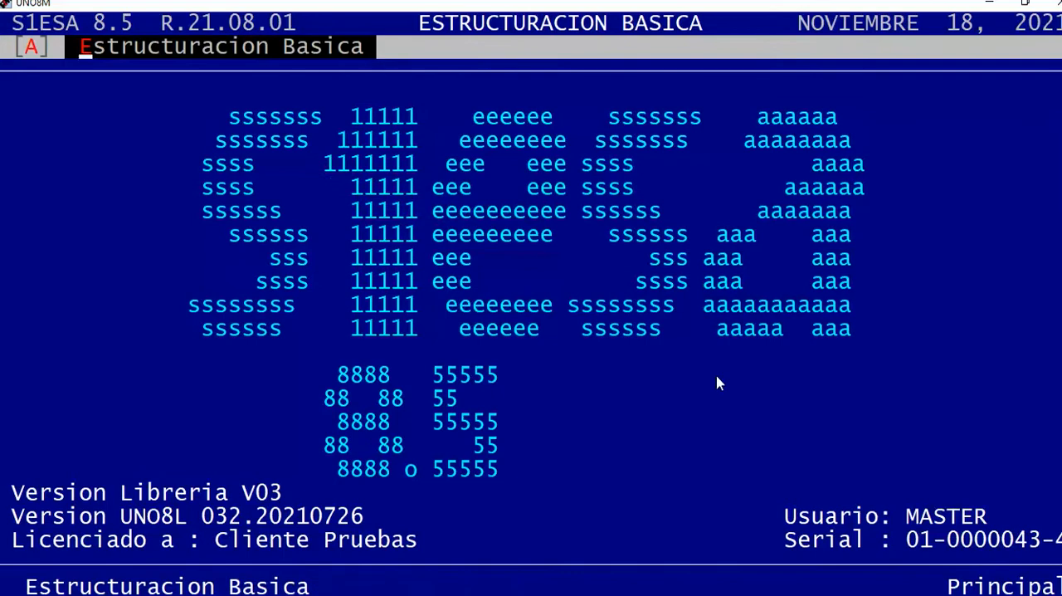
# Open the document type update form in Estructuracion Basica and load document type NJ.
pyautogui.press('Down')
pyautogui.press('Down')
pyautogui.press('Down')
pyautogui.press('Return')
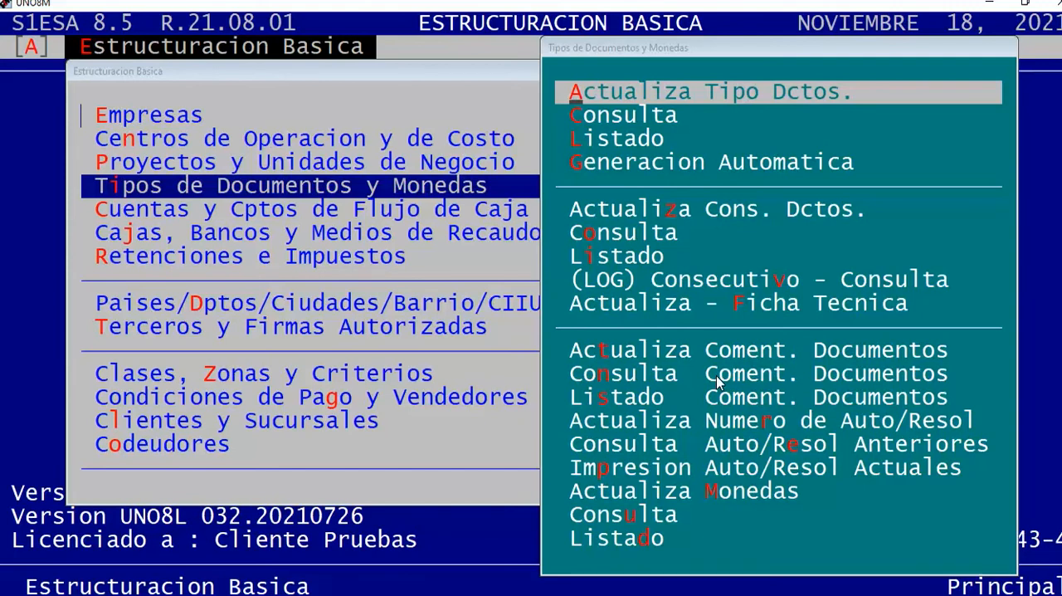
pyautogui.press('Return')
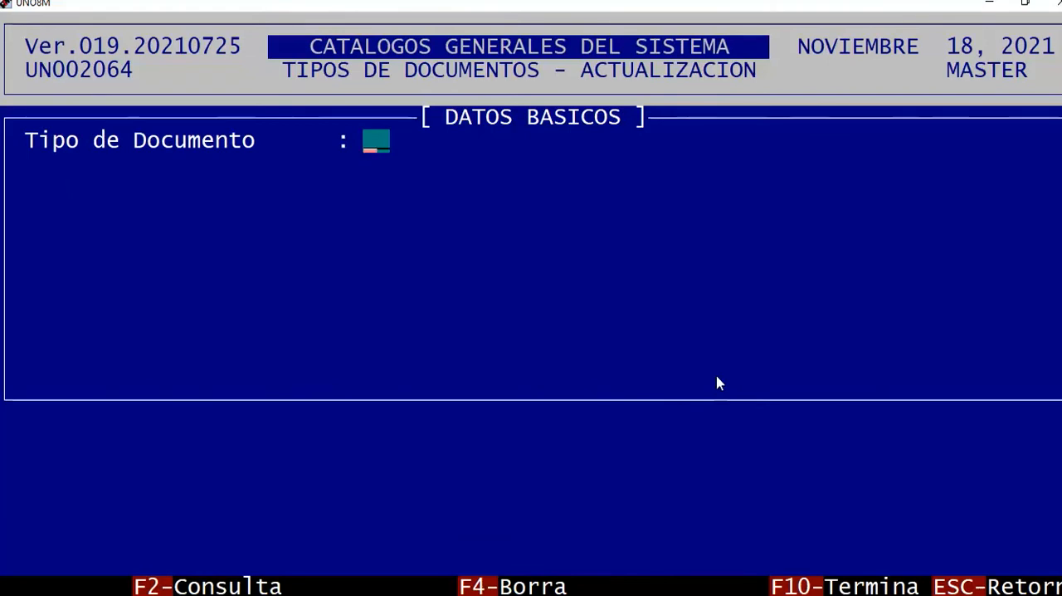
pyautogui.write('NJ')
pyautogui.press('Return')
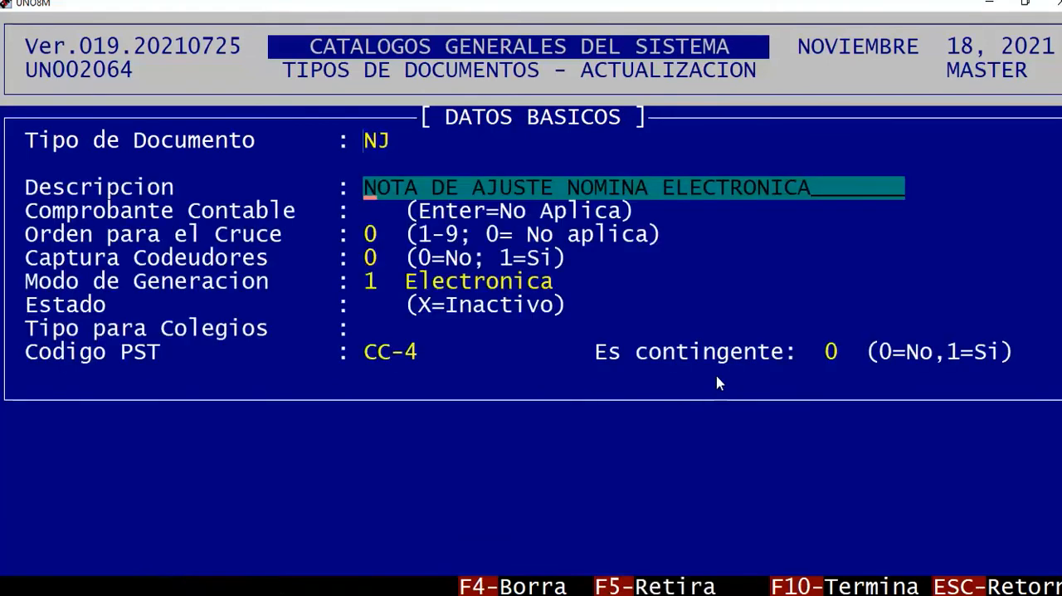
# Keep NJ's description and basic fields, with its generation mode set to 1 Electronica.
pyautogui.moveTo(41, 140); pyautogui.dragTo(414, 143)
pyautogui.click(436, 160)
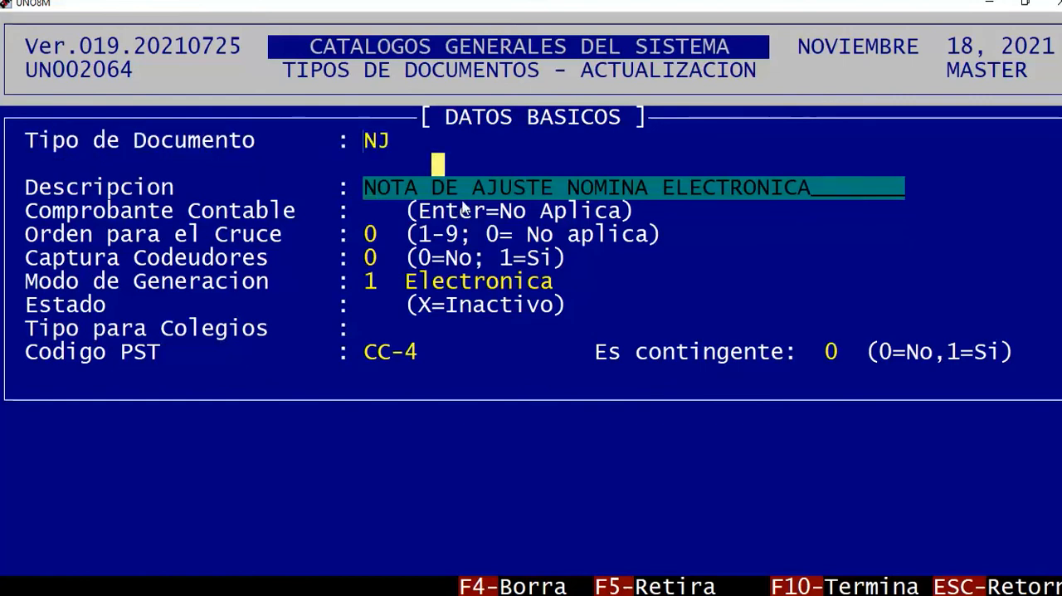
pyautogui.moveTo(370, 141); pyautogui.dragTo(395, 146)
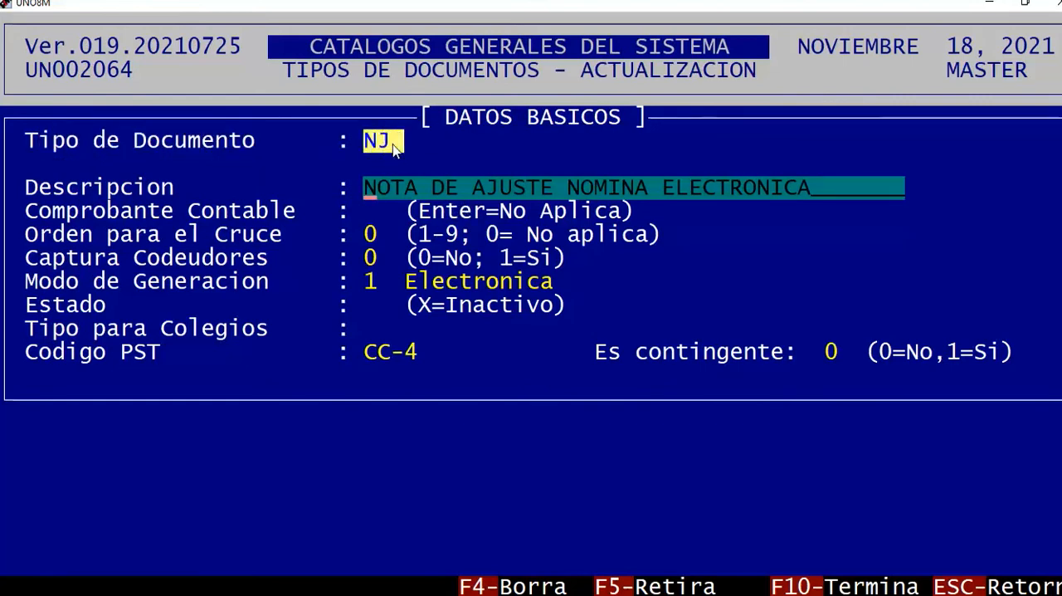
pyautogui.click(425, 166)
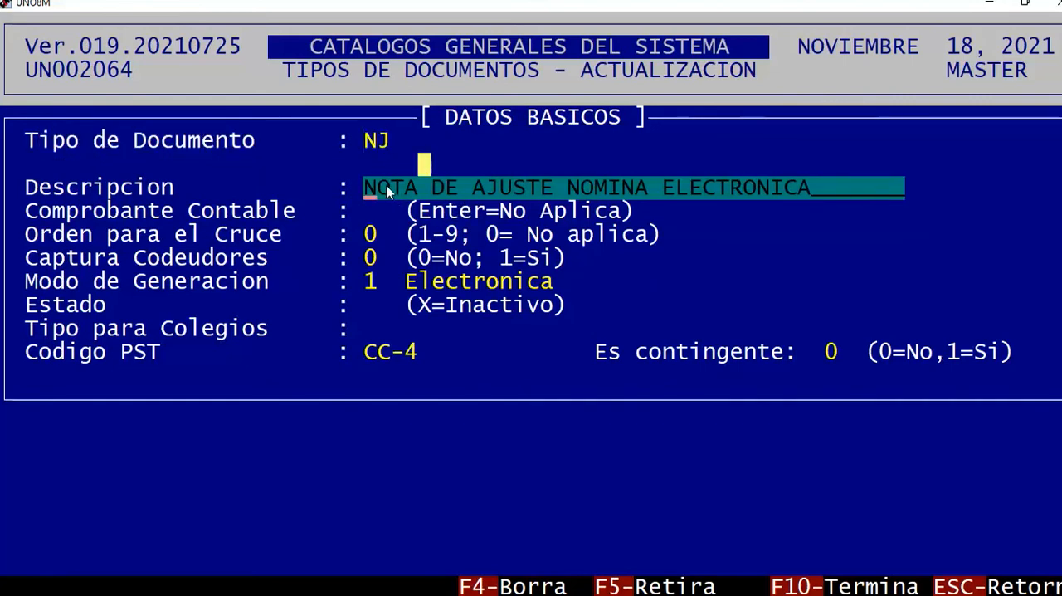
pyautogui.click(373, 161)
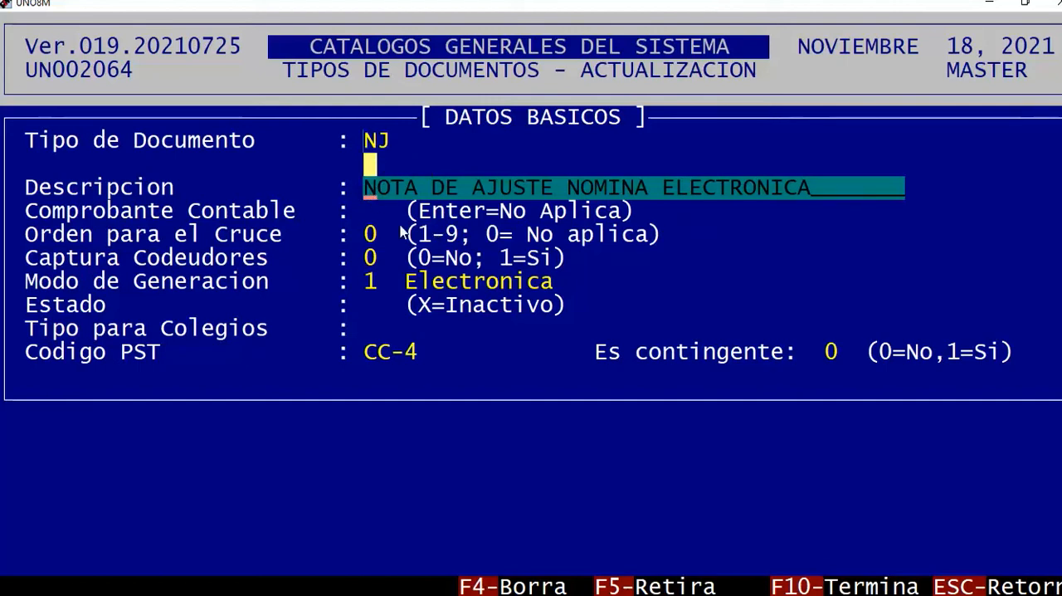
pyautogui.press('Return')
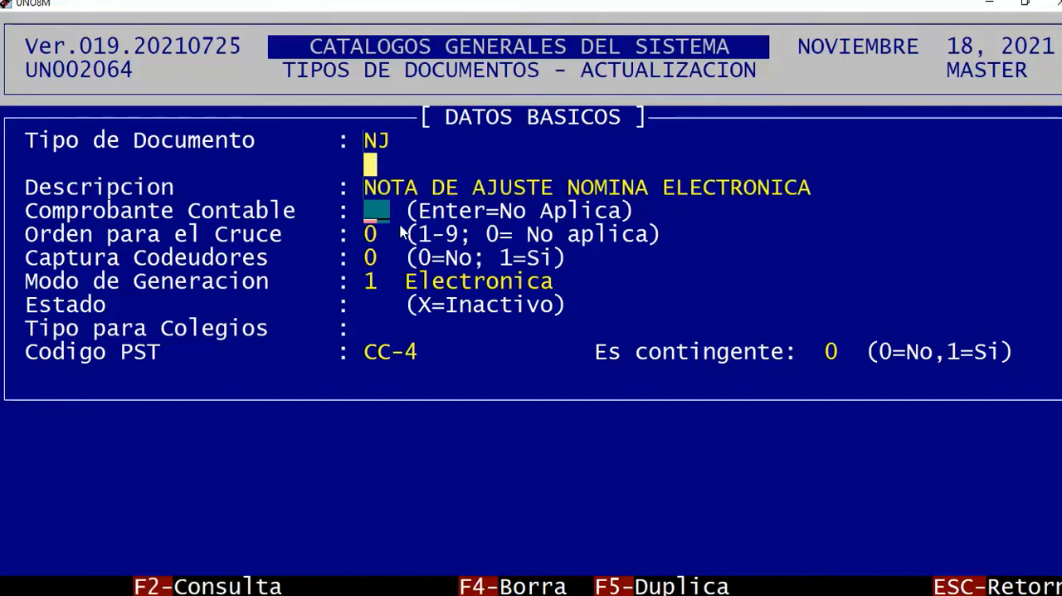
pyautogui.press('Return')
pyautogui.press('Return')
pyautogui.press('Return')
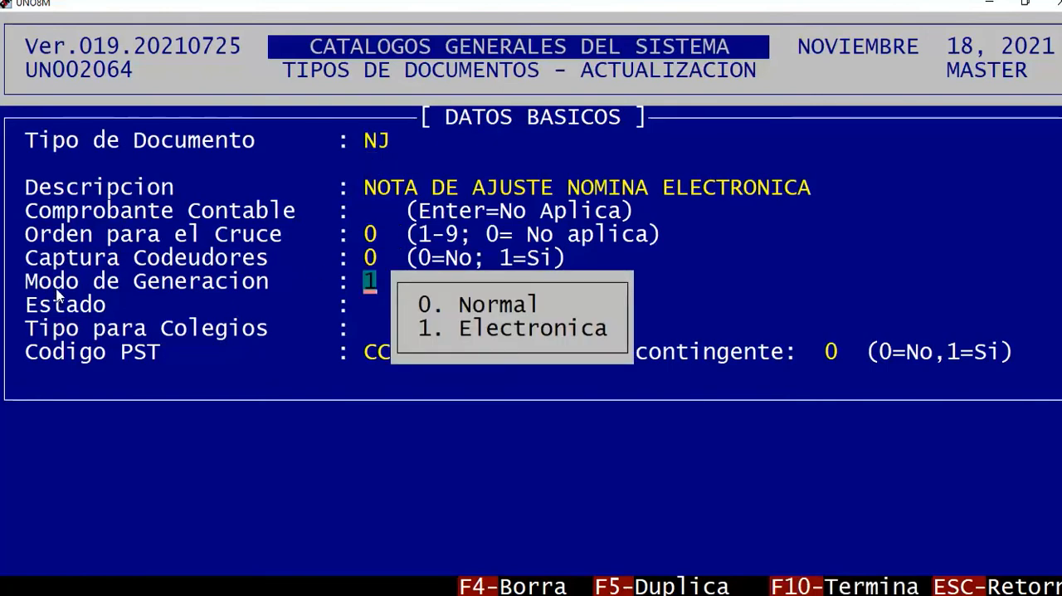
pyautogui.click(614, 340)
pyautogui.press('Return')
pyautogui.press('Return')
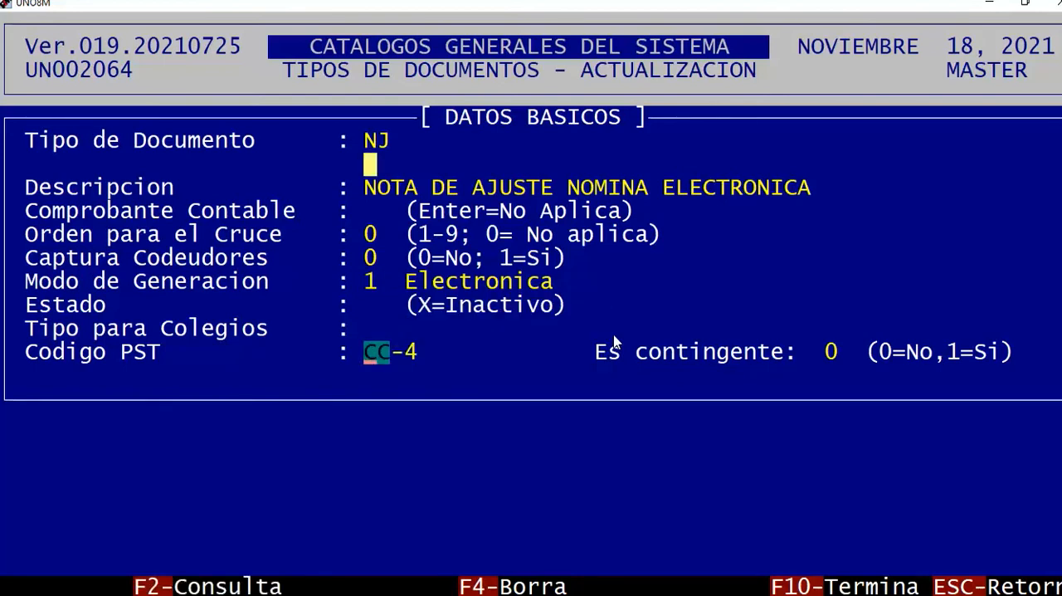
# Look up the companies and choose CC (SIESA) for NJ's Codigo PST.
pyautogui.press('F2')
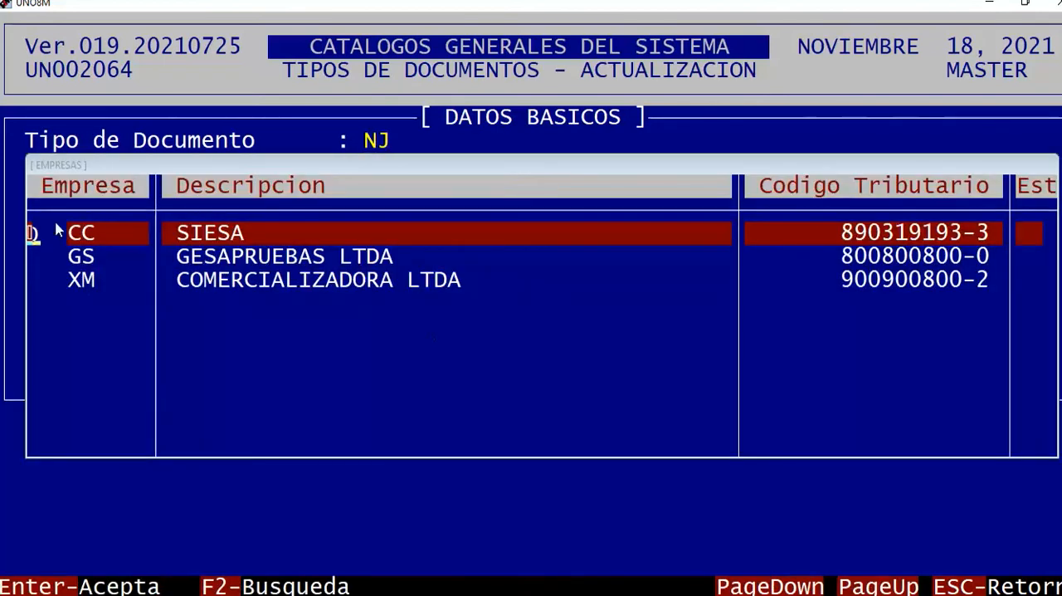
pyautogui.moveTo(84, 241); pyautogui.dragTo(828, 235)
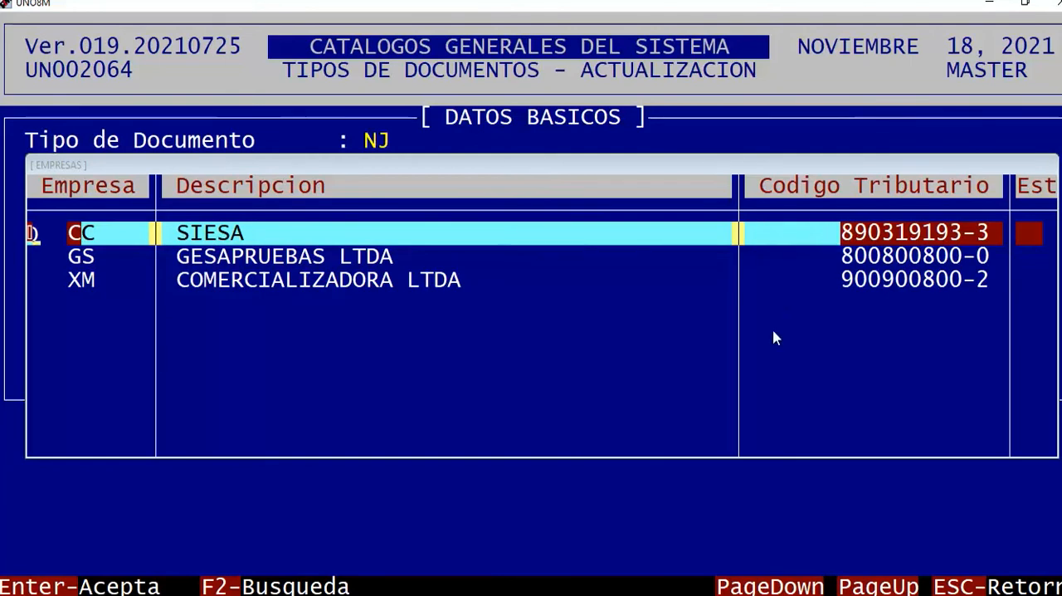
pyautogui.click(780, 307)
pyautogui.press('Down')
pyautogui.press('Down')
pyautogui.press('Up')
pyautogui.press('Up')
pyautogui.press('Down')
pyautogui.press('Up')
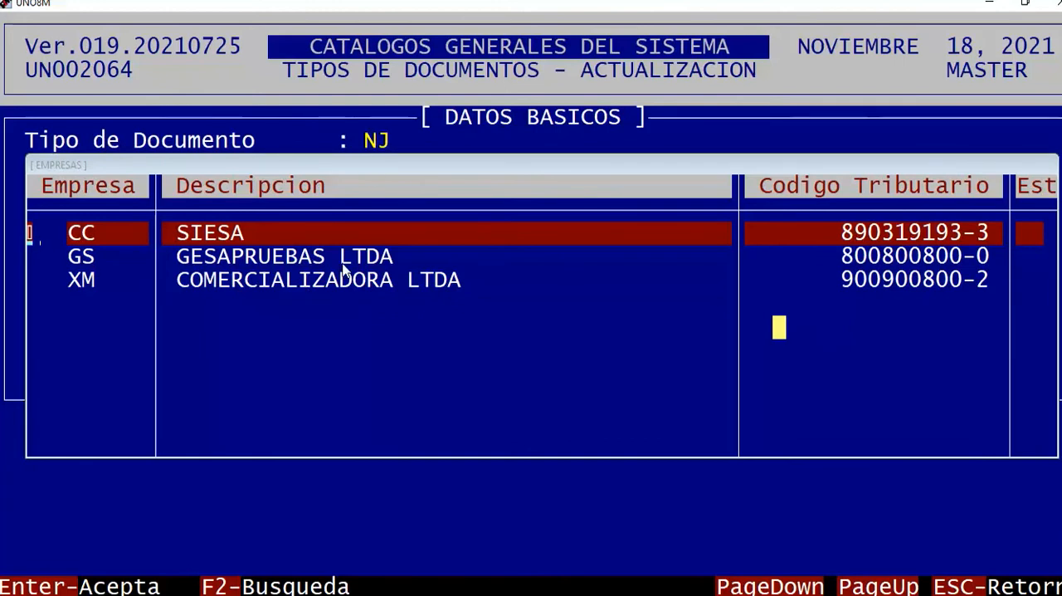
pyautogui.press('Return')
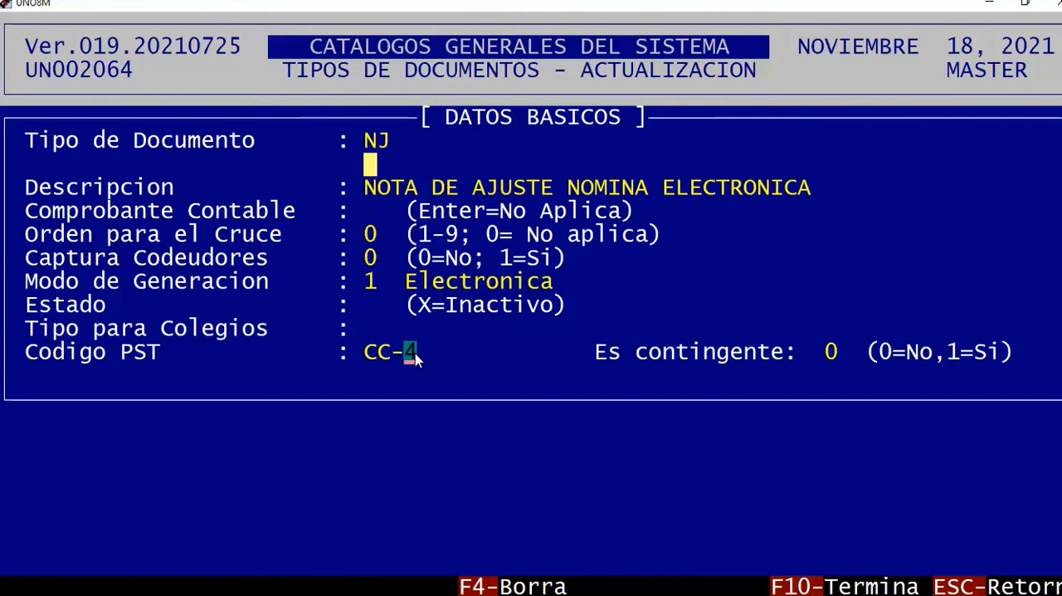
# Accept 4 as NJ's PST number and 0 for contingency, and save the document type.
pyautogui.press('Return')
pyautogui.press('Return')
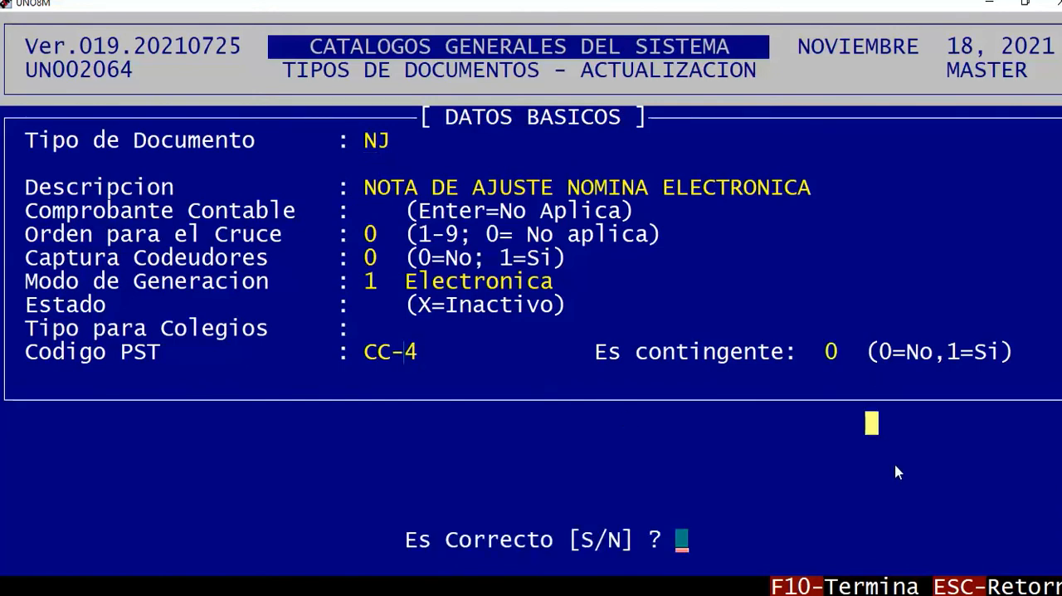
pyautogui.press('s')
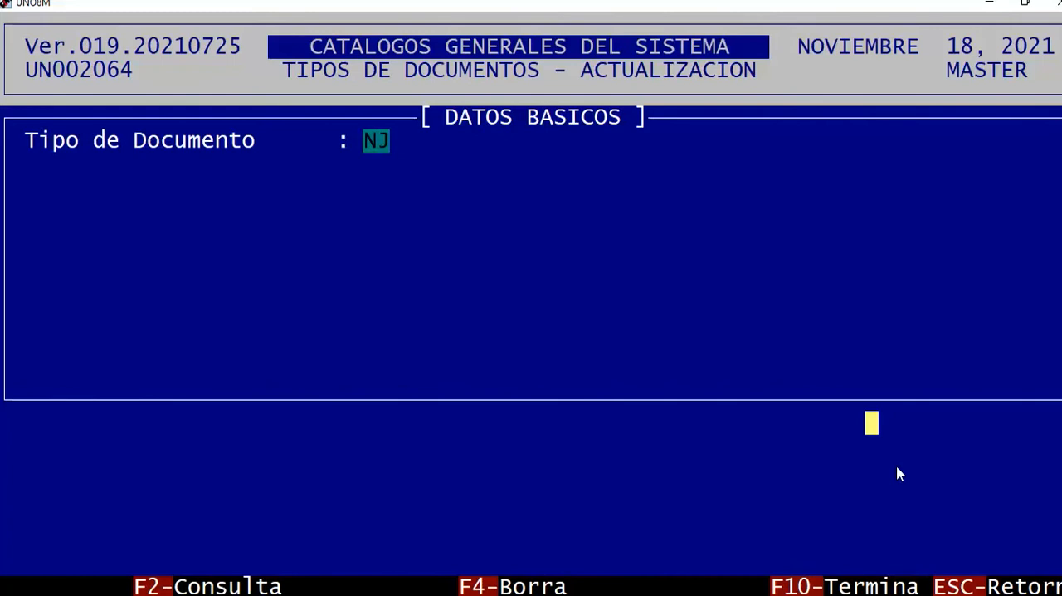
pyautogui.press('Return')
pyautogui.press('Escape')
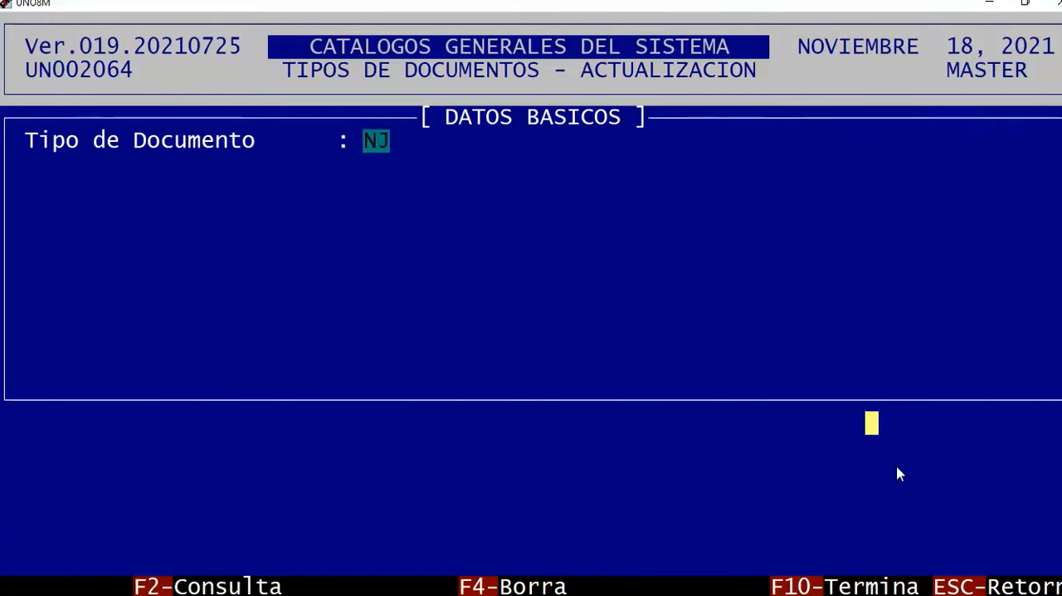
# Load document type NX and review its description, generation mode and Codigo PST.
pyautogui.write('NX')
pyautogui.press('Return')
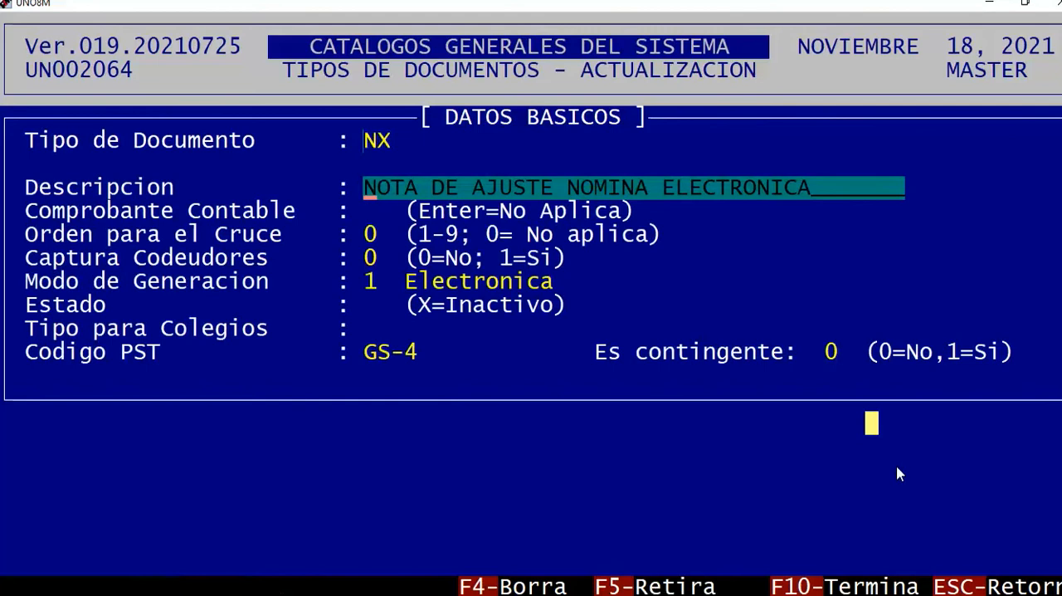
pyautogui.moveTo(371, 190); pyautogui.dragTo(835, 189)
pyautogui.click(818, 258)
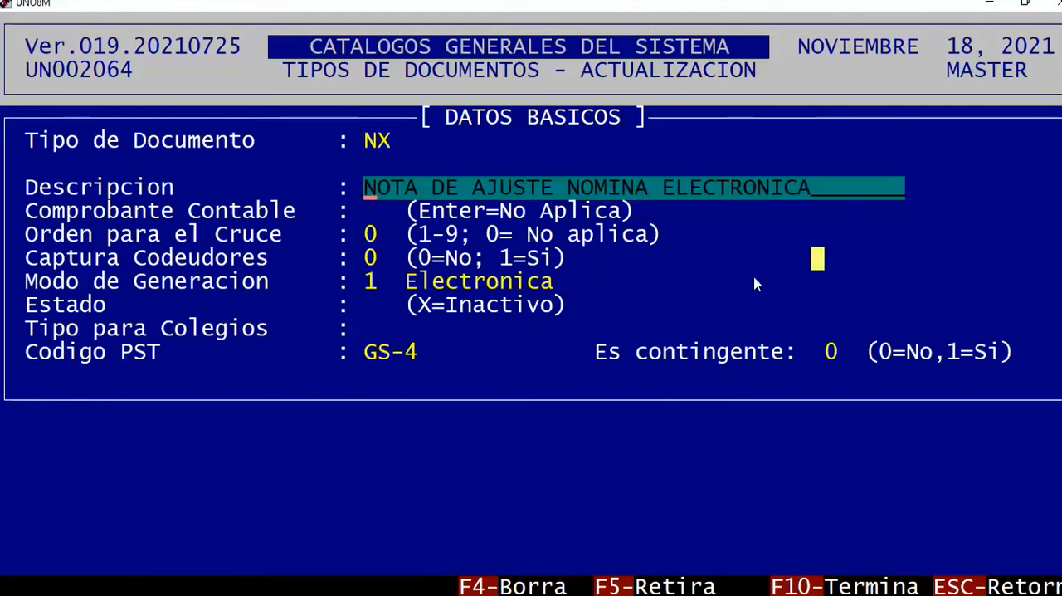
pyautogui.moveTo(28, 282); pyautogui.dragTo(608, 283)
pyautogui.click(665, 348)
pyautogui.click(542, 358)
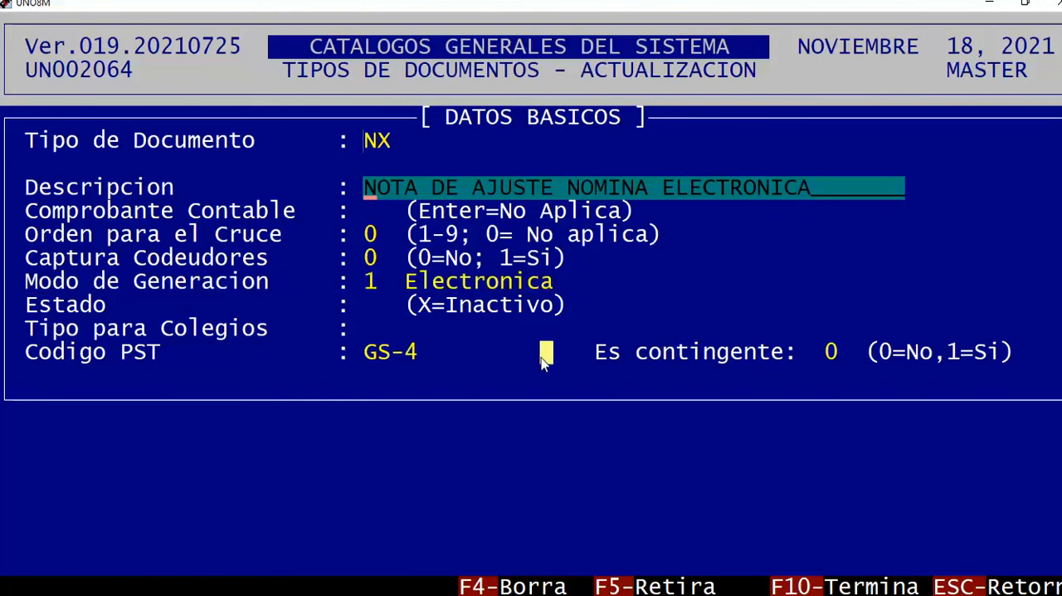
# Keep NX's basic fields and choose company GS (GESAPRUEBAS LTDA) for its Codigo PST.
pyautogui.press('Return')
pyautogui.press('Return')
pyautogui.press('Return')
pyautogui.press('Return')
pyautogui.press('Return')
pyautogui.press('Return')
pyautogui.press('F2')
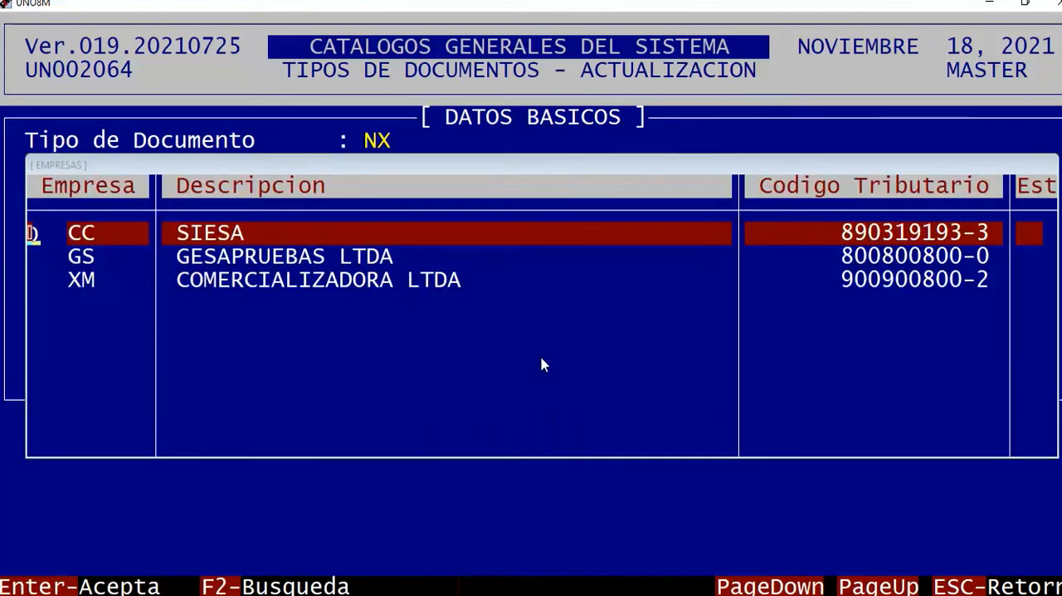
pyautogui.press('Down')
pyautogui.moveTo(71, 258); pyautogui.dragTo(448, 262)
pyautogui.press('Return')
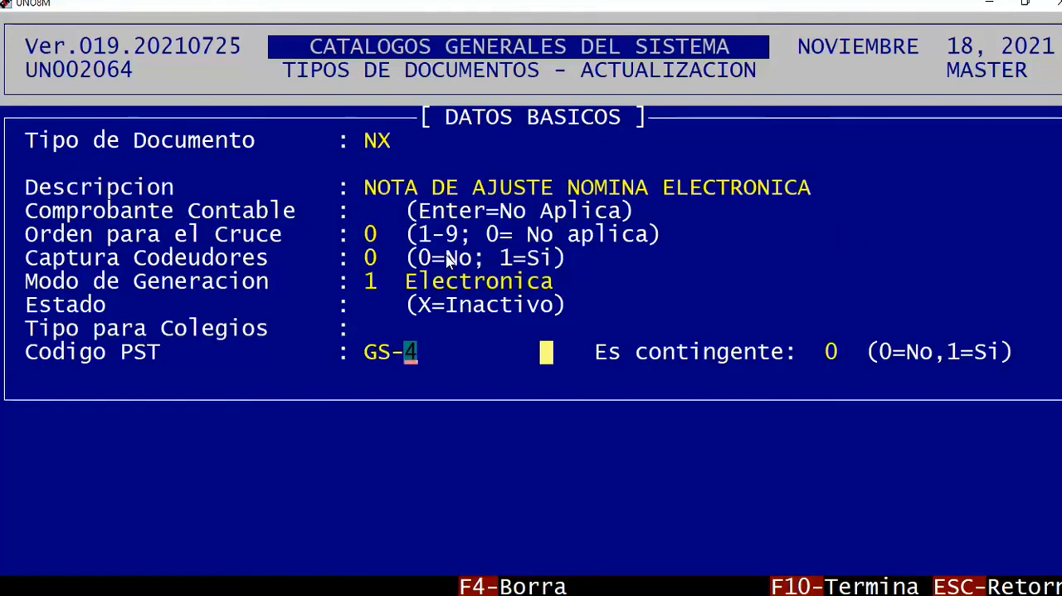
# Accept 4 as NX's PST number and 0 for contingency, and save the document type.
pyautogui.press('Return')
# Reopen document type NX, go through its fields without changes and confirm the record again.
pyautogui.press('Return')
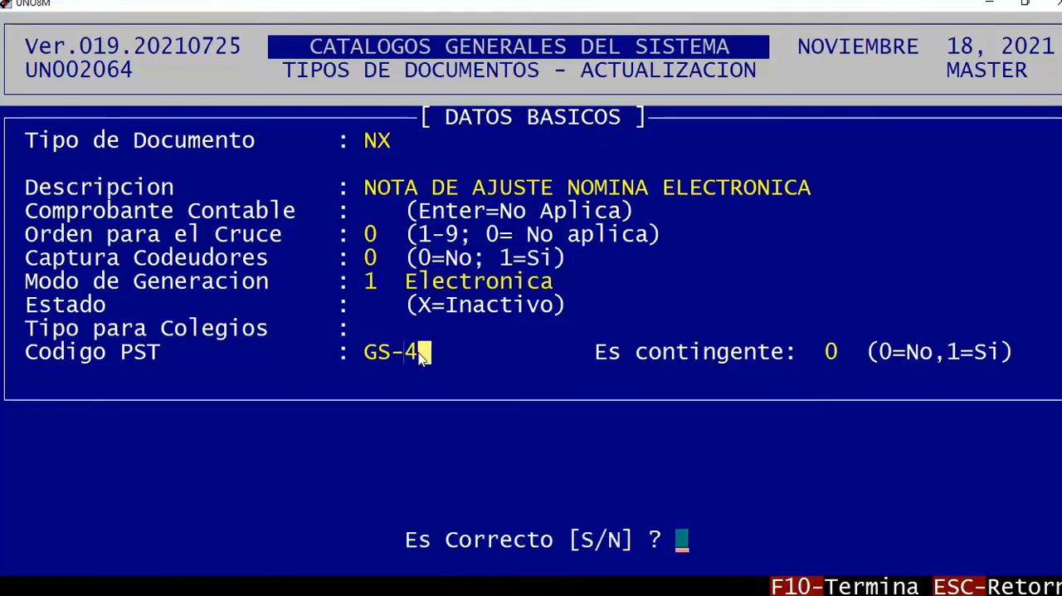
pyautogui.press('s')
pyautogui.press('Return')
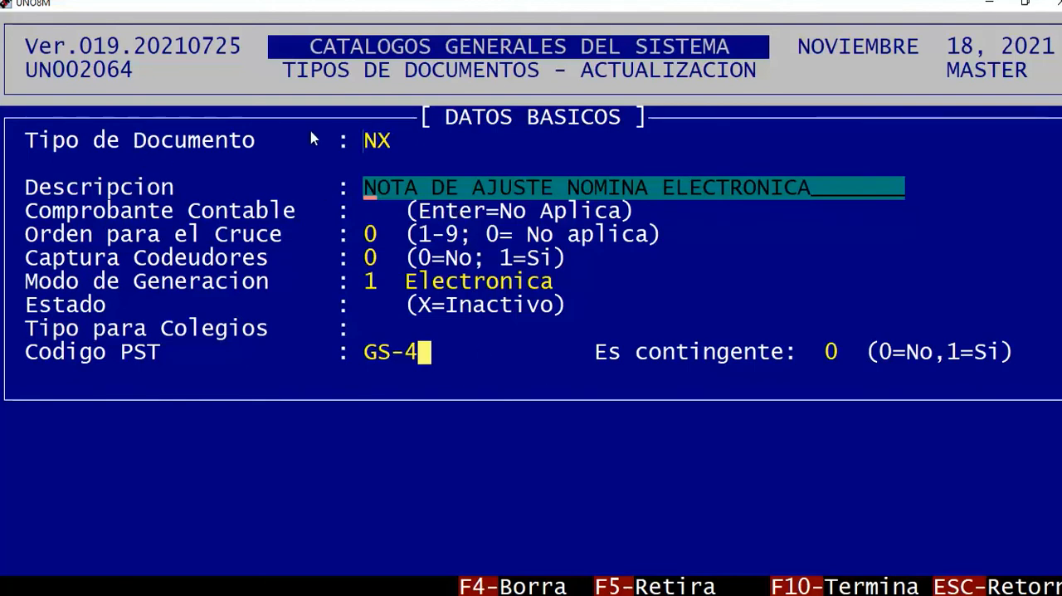
pyautogui.moveTo(42, 143); pyautogui.dragTo(438, 143)
pyautogui.click(503, 235)
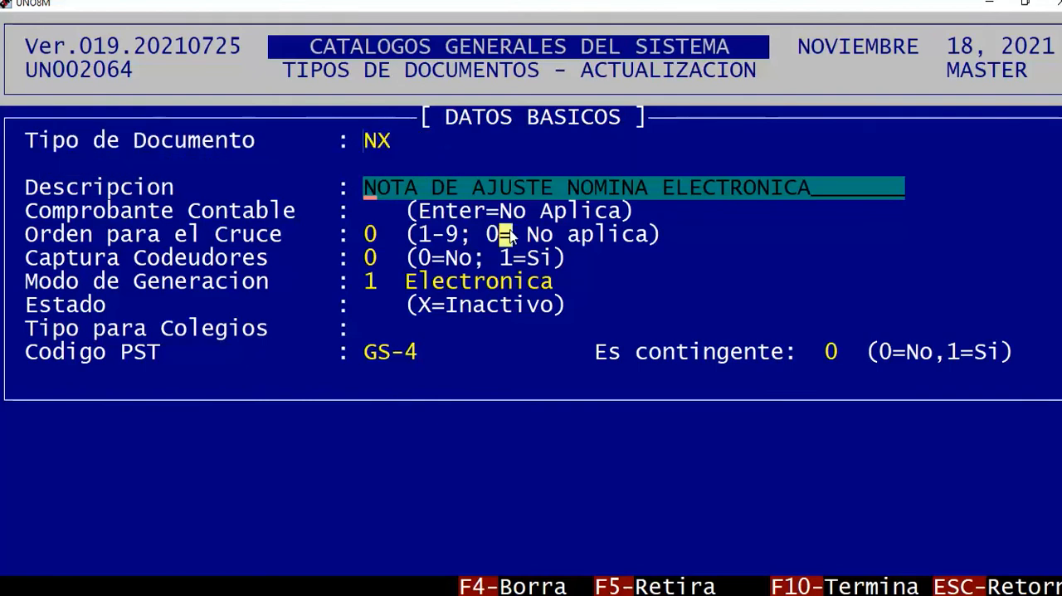
pyautogui.press('Return')
pyautogui.press('Return')
pyautogui.press('Return')
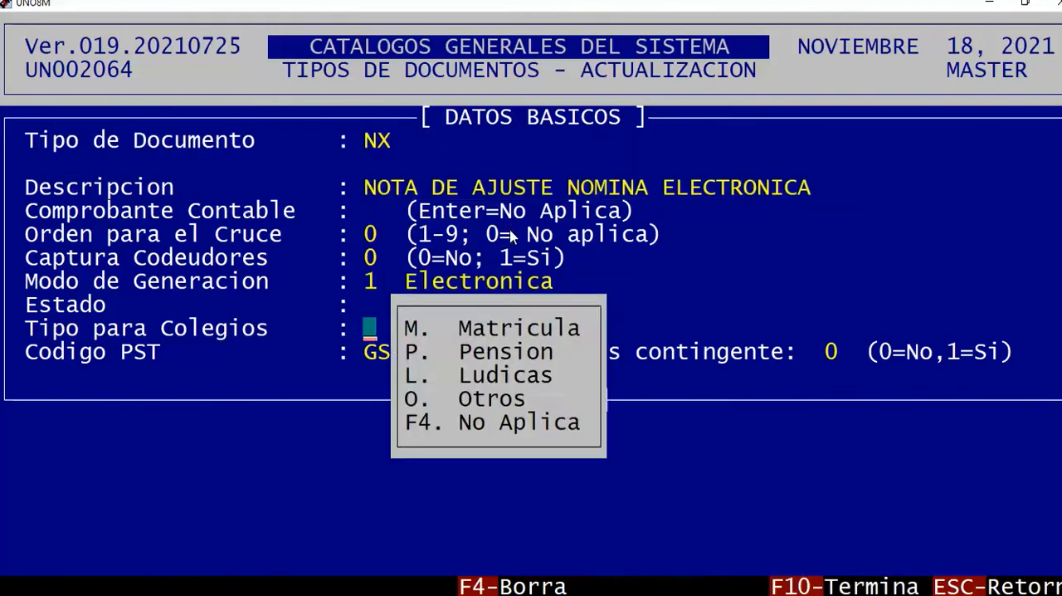
pyautogui.press('Return')
pyautogui.press('Return')
pyautogui.press('s')
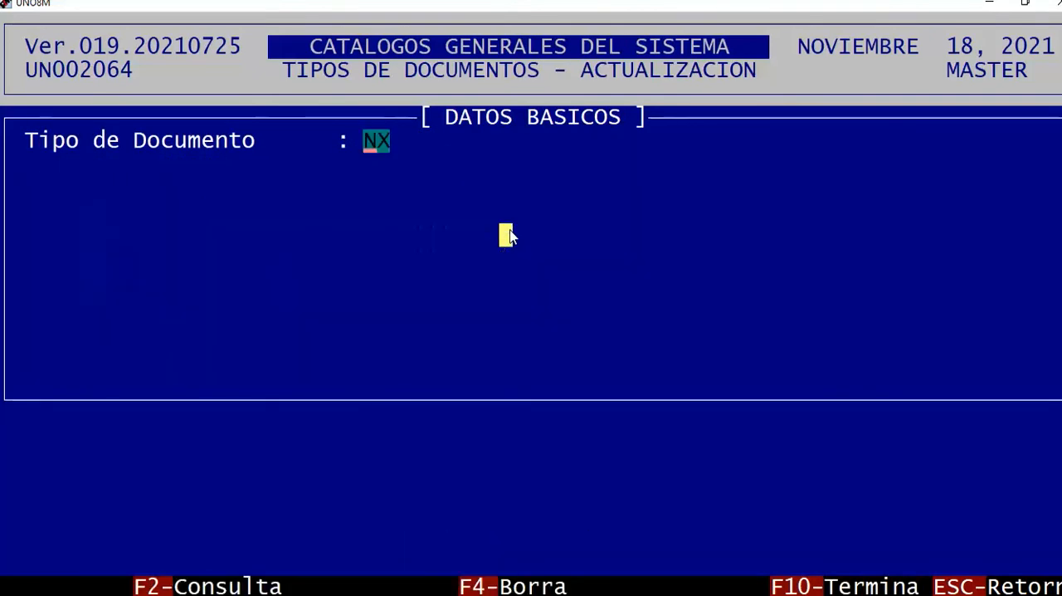
# Leave the document type update and enter the Nomina module of the administrative system.
pyautogui.press('Escape')
pyautogui.press('Escape')
pyautogui.press('Escape')
pyautogui.press('Escape')
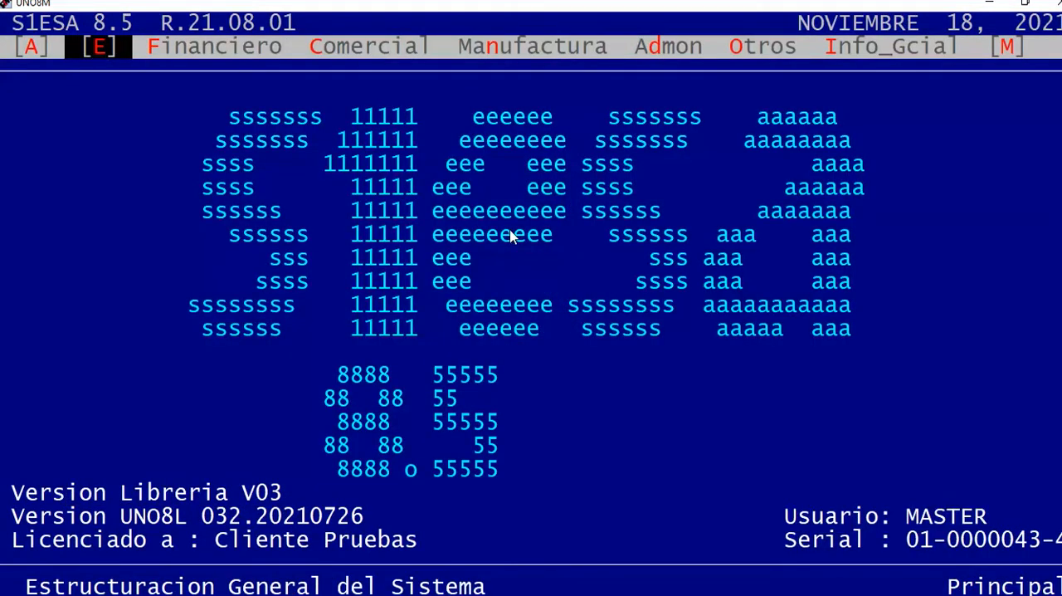
pyautogui.press('Return')
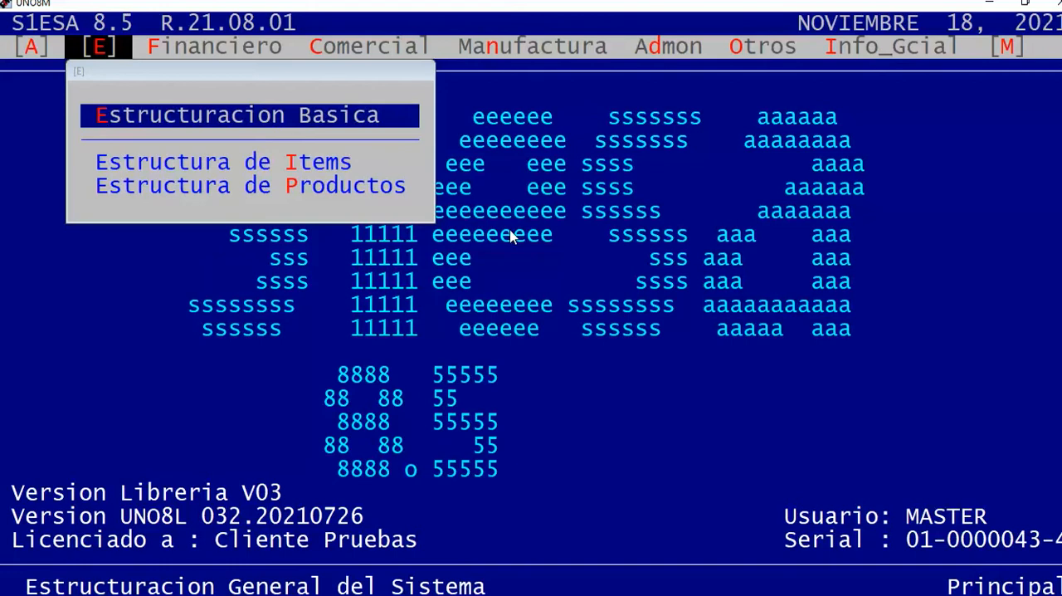
pyautogui.press('Right')
pyautogui.press('Right')
pyautogui.press('Right')
pyautogui.press('Right')
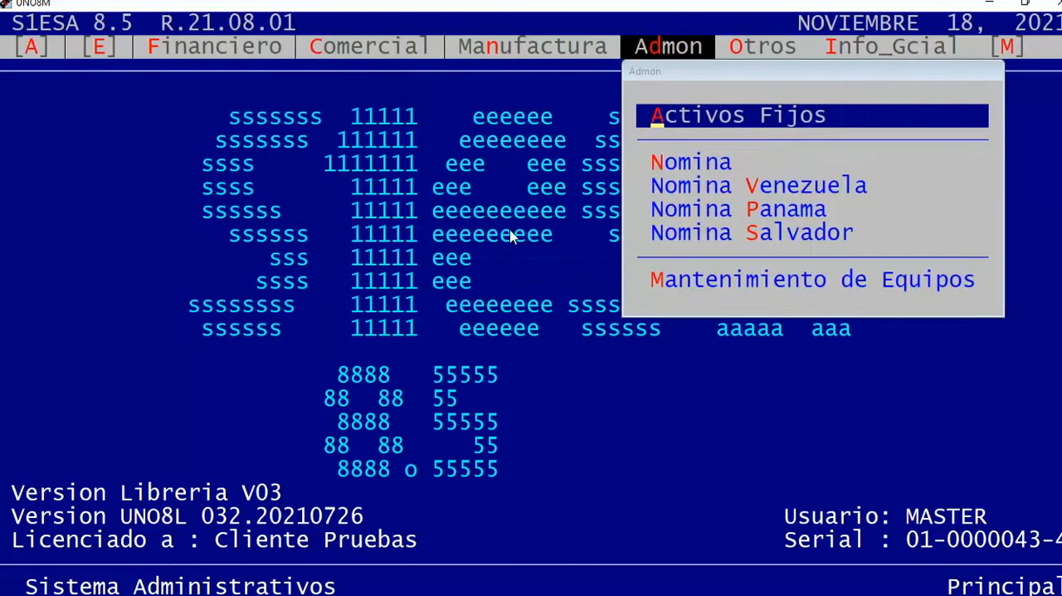
pyautogui.press('Down')
pyautogui.press('Return')
# Open the by-class update of Habilita Documentos in the payroll catalogs.
pyautogui.press('Right')
pyautogui.press('Return')
pyautogui.press('Up')
pyautogui.press('Up')
pyautogui.press('Up')
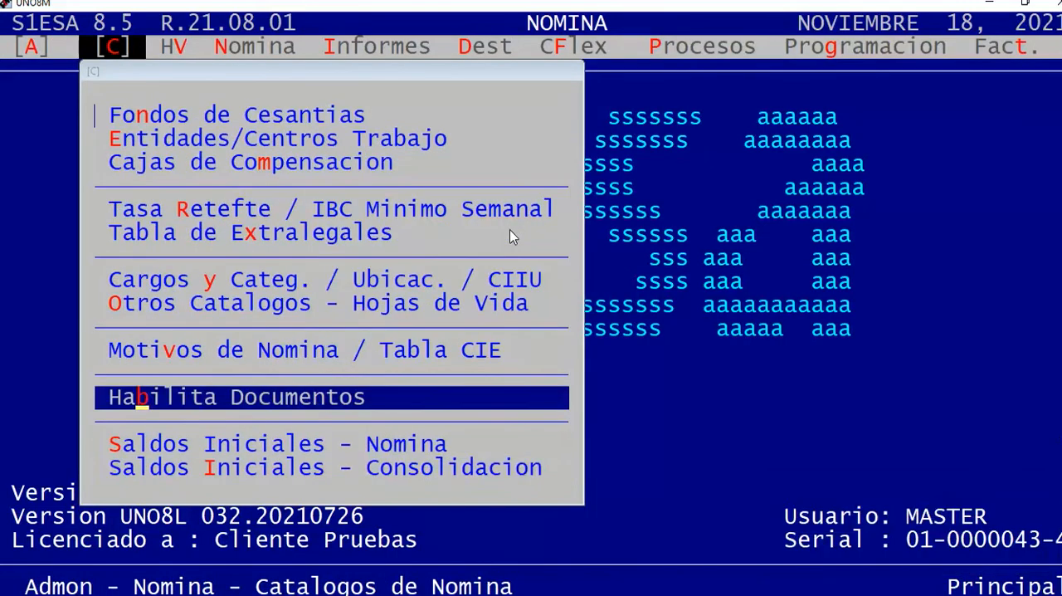
pyautogui.press('Return')
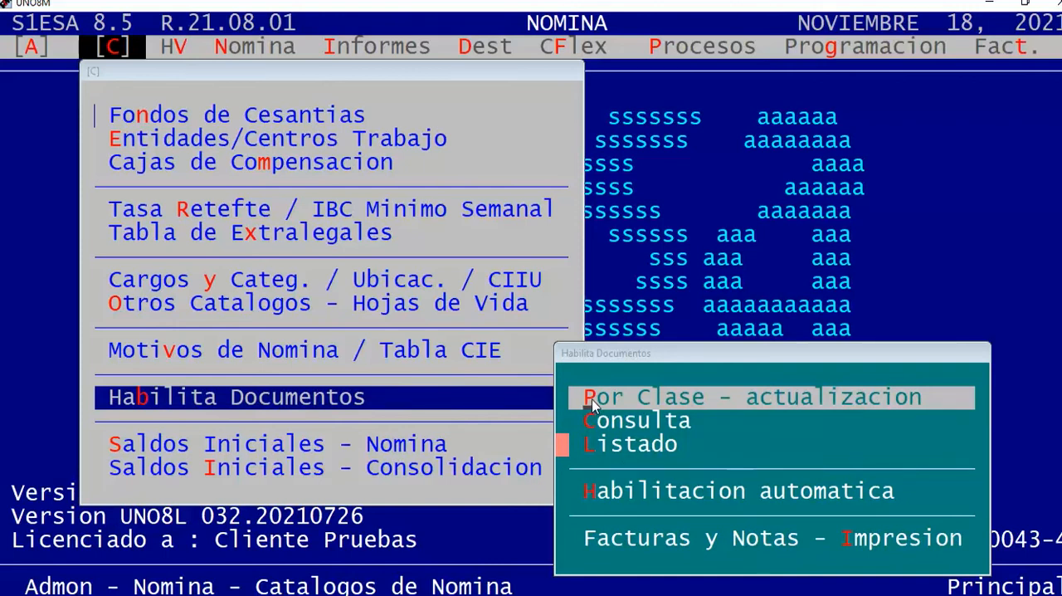
pyautogui.moveTo(584, 387); pyautogui.dragTo(941, 411)
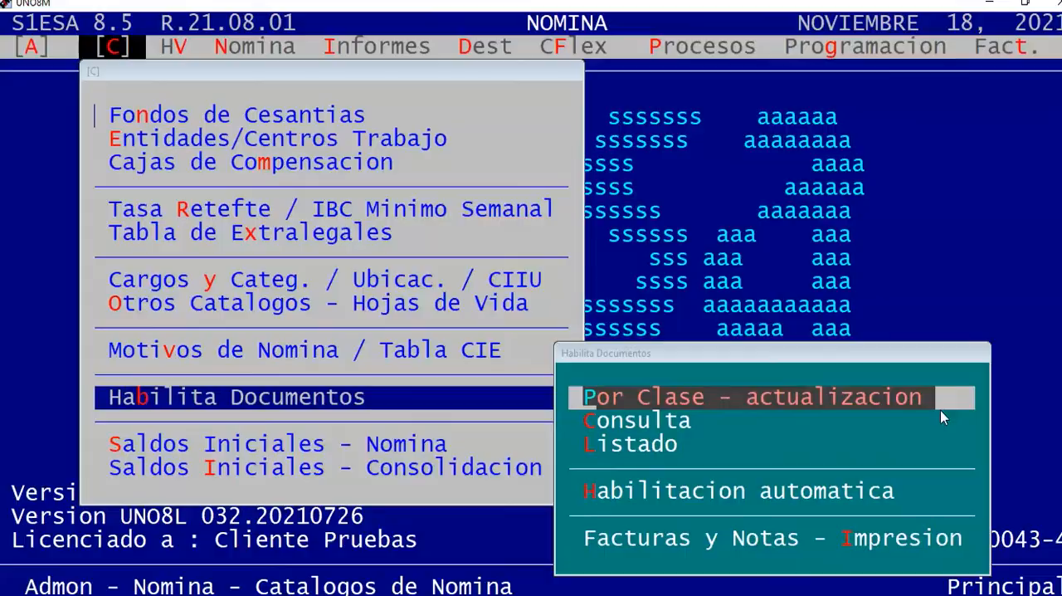
pyautogui.press('Return')
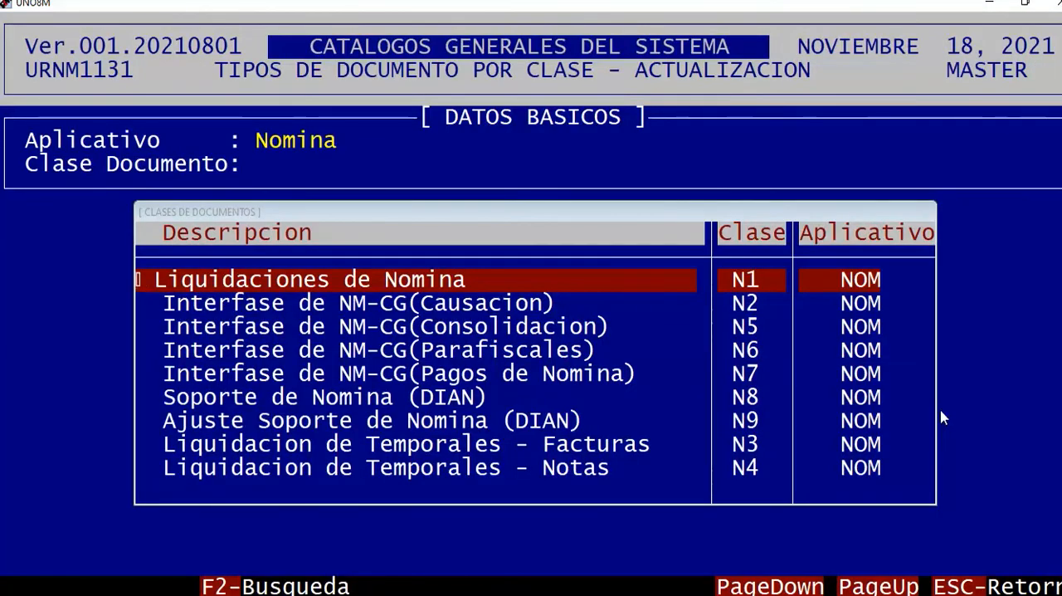
# Open the document class Ajuste Soporte de Nomina (DIAN), N9, and point out its first enabled document type.
pyautogui.press('Down')
pyautogui.press('Down')
pyautogui.press('Down')
pyautogui.press('Down')
pyautogui.press('Down')
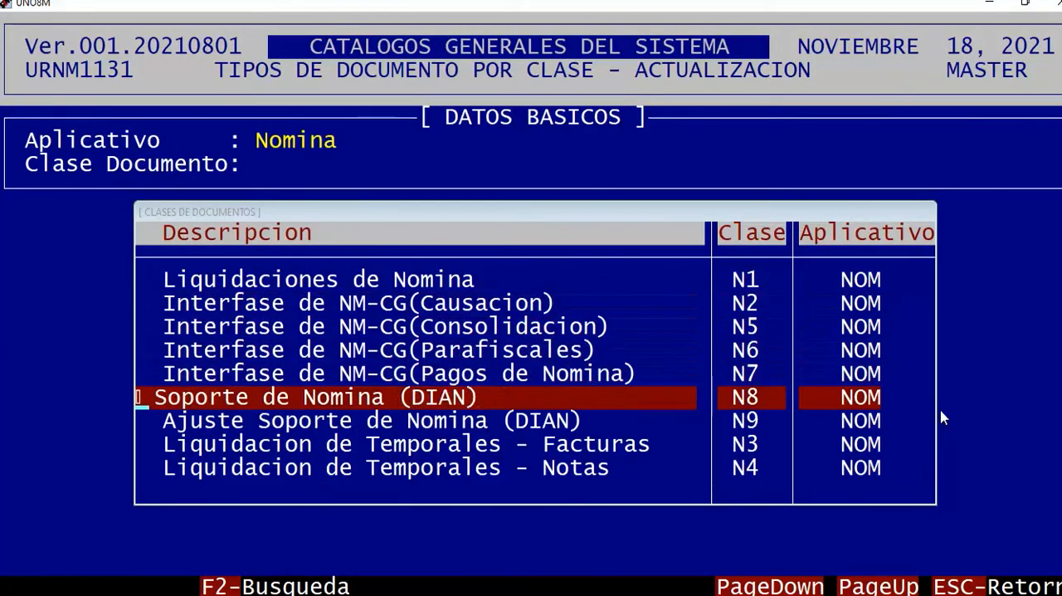
pyautogui.press('Down')
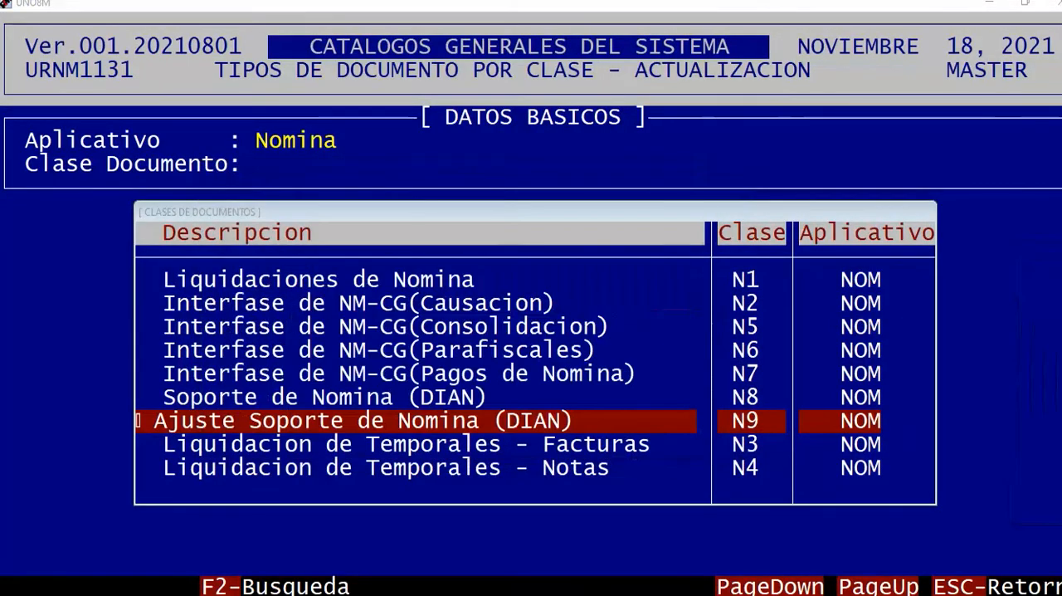
pyautogui.press('Return')
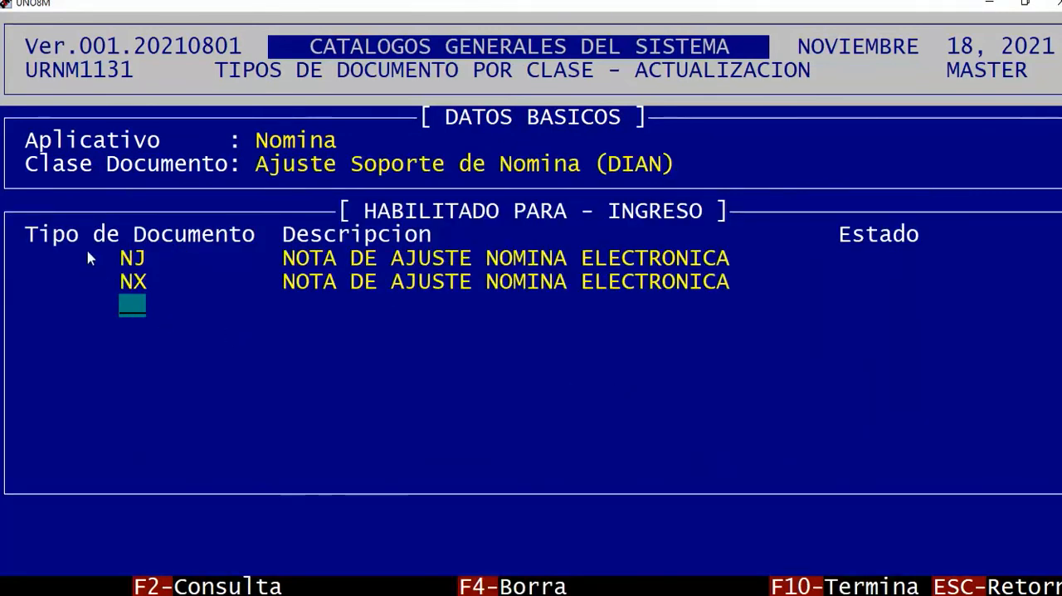
pyautogui.moveTo(125, 262); pyautogui.dragTo(738, 267)
pyautogui.click(754, 347)
# Remove document type NX from the types enabled for the class Ajuste Soporte de Nomina (DIAN).
pyautogui.press('F2')
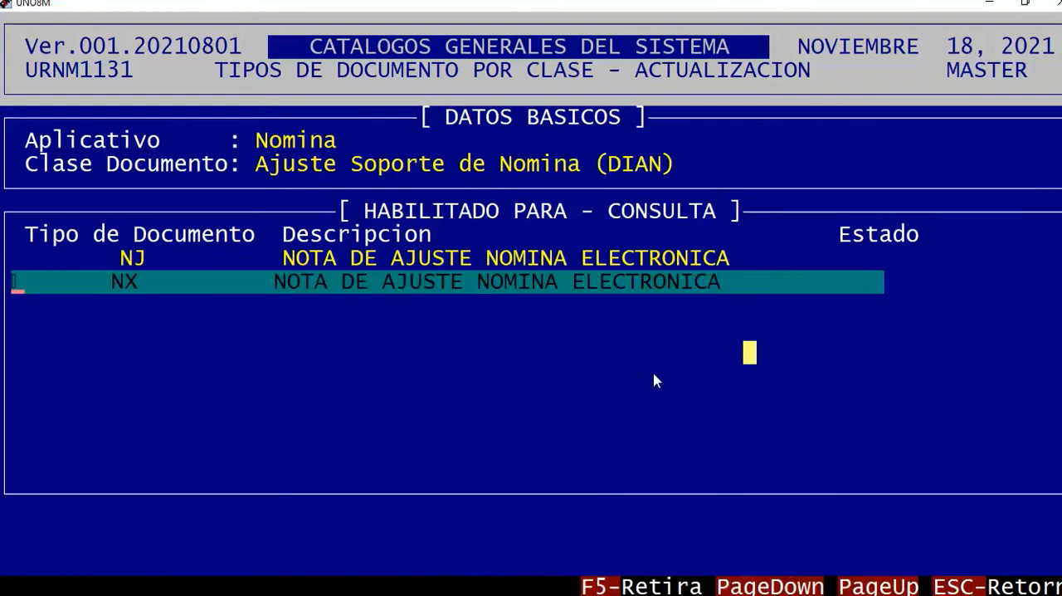
pyautogui.press('F5')
pyautogui.press('s')
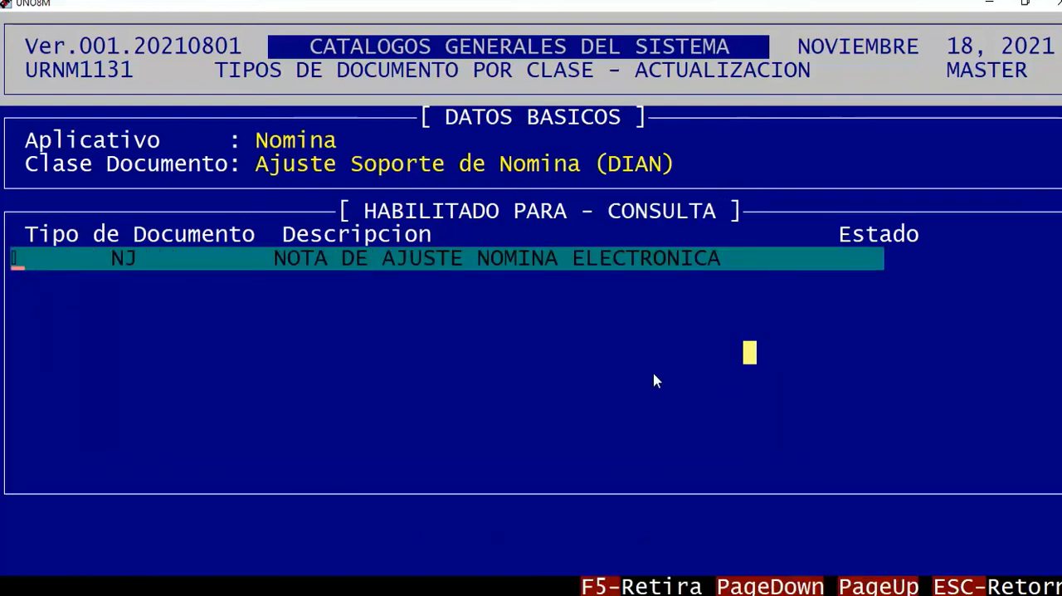
# Enable document type NX for the class with a blank Estado, confirm it and return to the class list.
pyautogui.press('Escape')
pyautogui.write('NX')
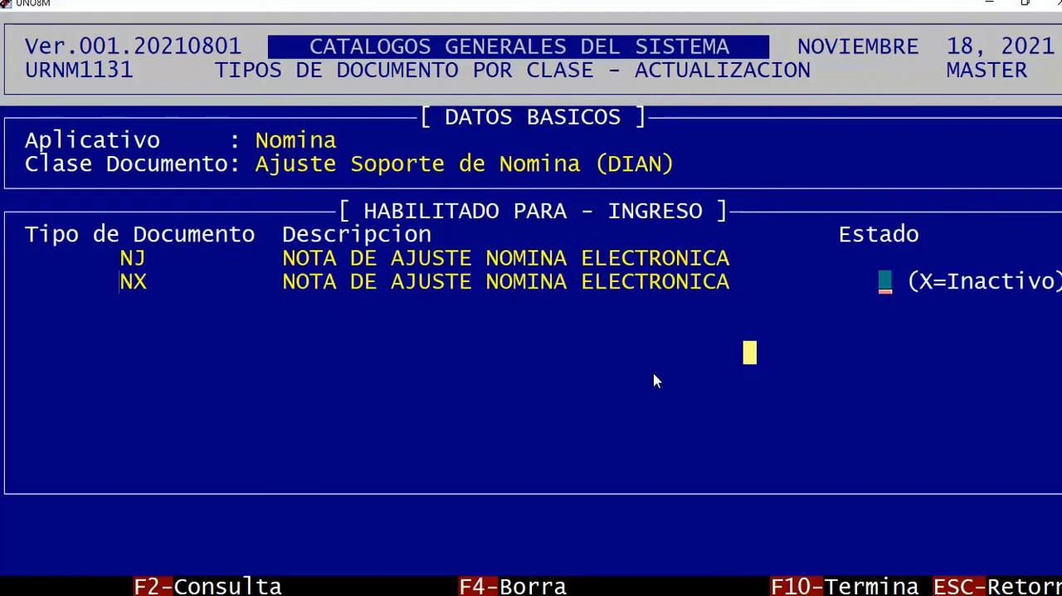
pyautogui.press('Return')
pyautogui.press('s')
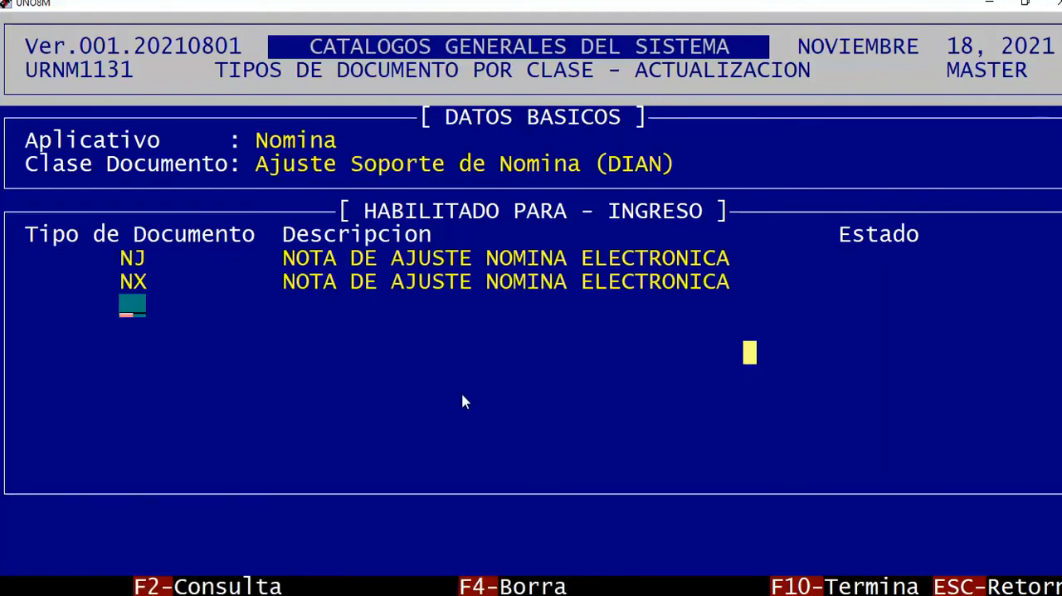
pyautogui.press('Escape')
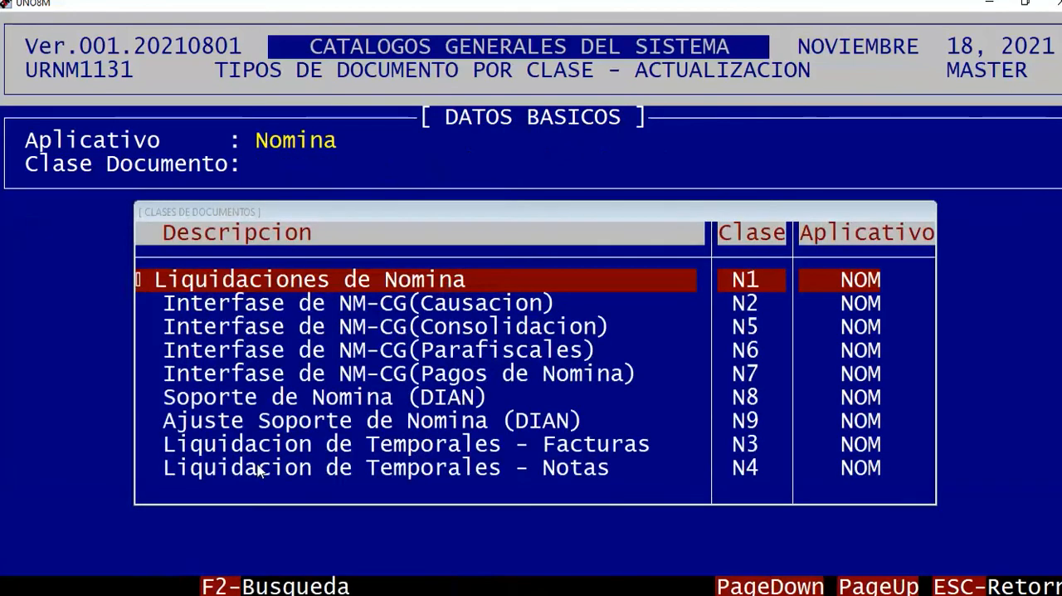
# Locate and point out class N9, Ajuste Soporte de Nomina (DIAN), in the list of document classes.
pyautogui.press('Down')
pyautogui.press('Down')
pyautogui.press('Down')
pyautogui.press('Down')
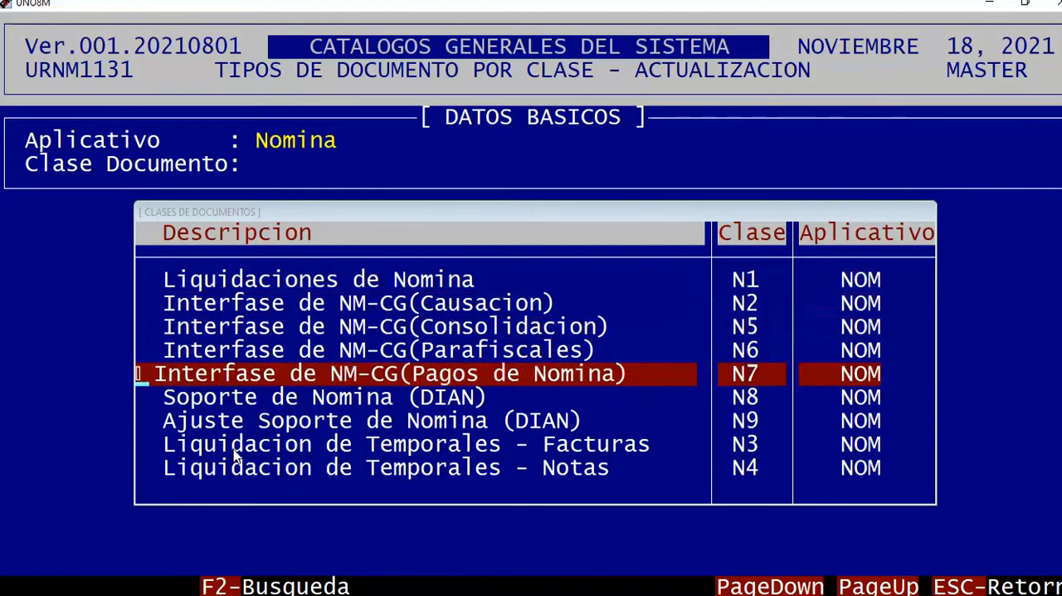
pyautogui.press('Down')
pyautogui.press('Down')
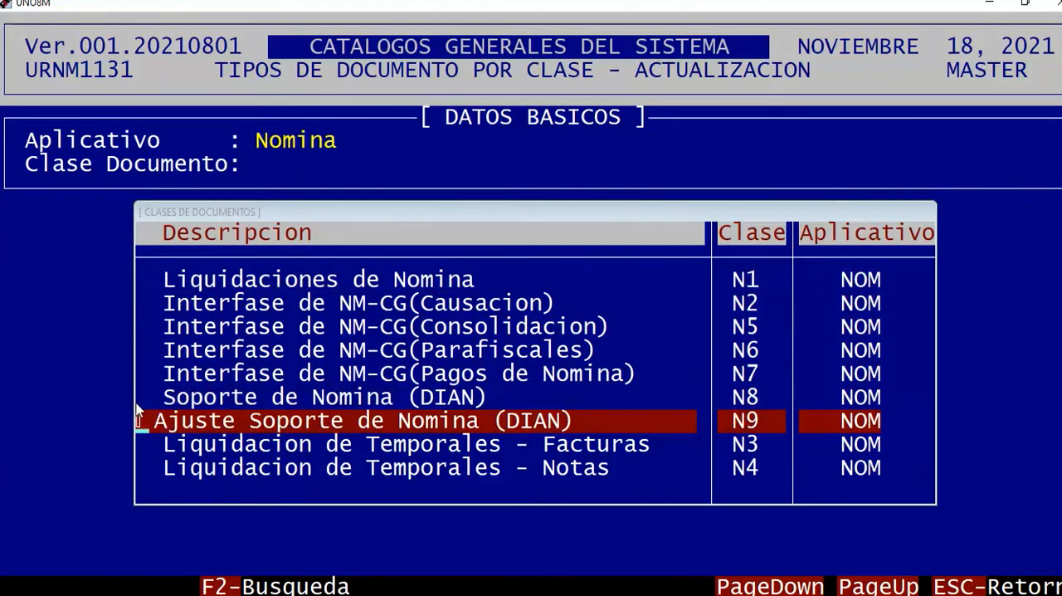
pyautogui.moveTo(164, 424); pyautogui.dragTo(863, 428)
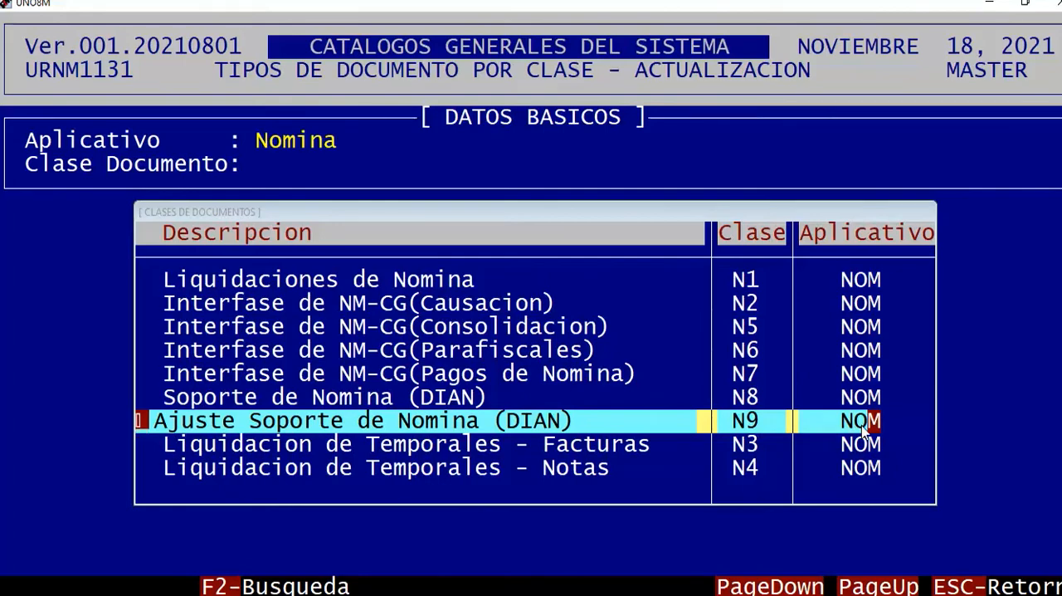
# Leave the by-class update and the Nomina module, and enter Estructuracion Basica.
pyautogui.press('Escape')
pyautogui.press('Escape')
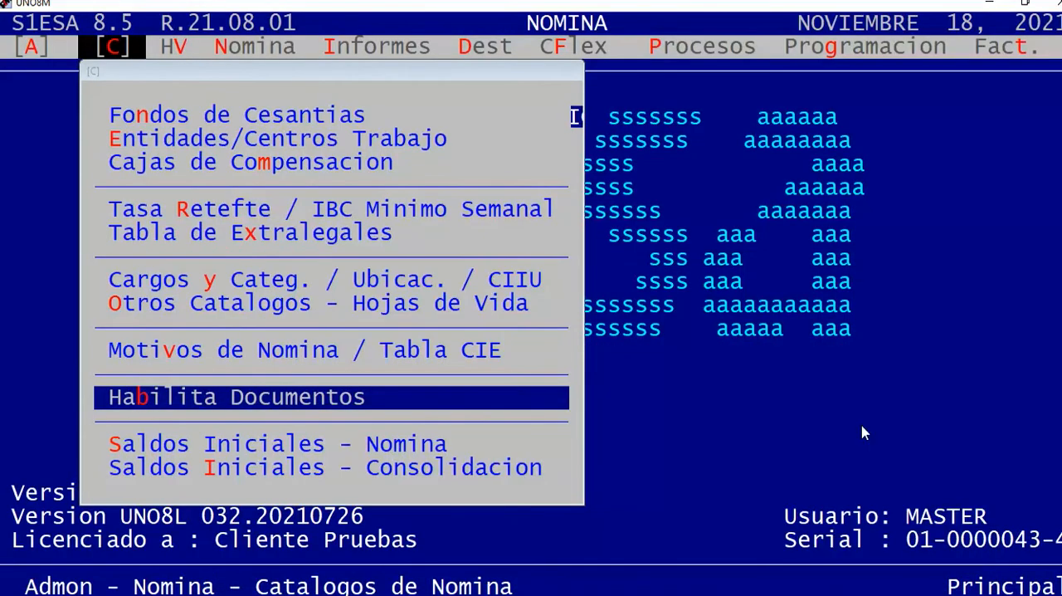
pyautogui.press('Escape')
pyautogui.press('Escape')
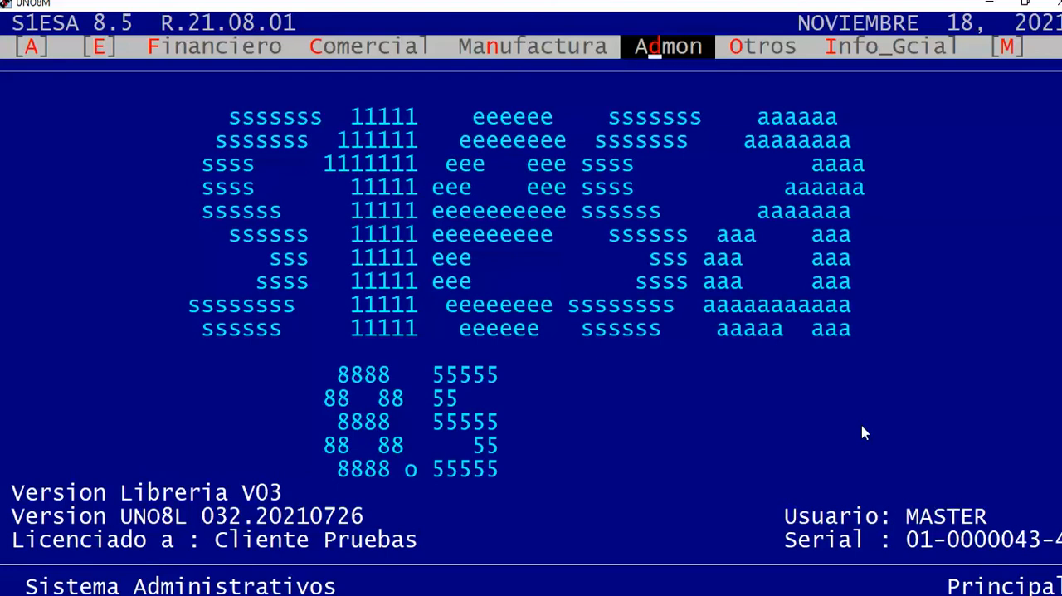
pyautogui.press('e')
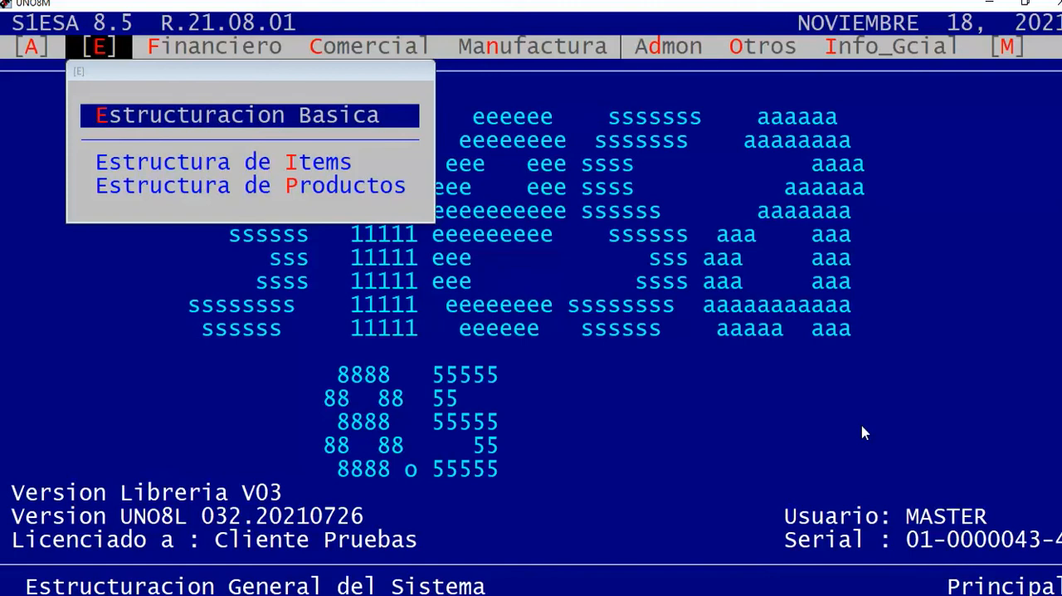
pyautogui.press('Return')
# Open the document consecutive update, Actualiza Cons. Dctos., under Tipos de Documentos y Monedas.
pyautogui.press('Down')
pyautogui.press('Down')
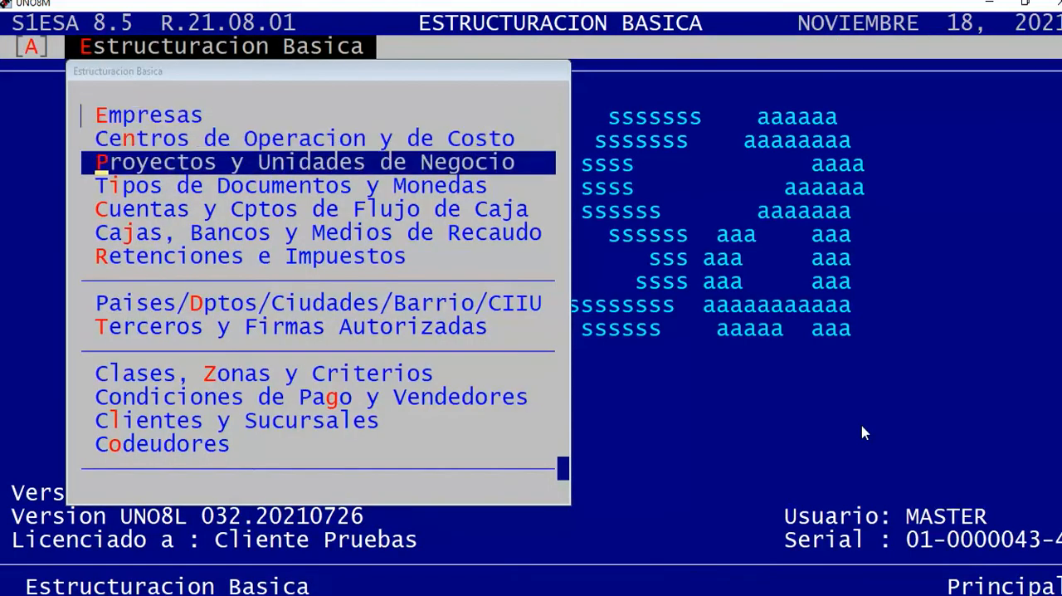
pyautogui.press('Down')
pyautogui.press('Return')
pyautogui.press('Down')
pyautogui.press('Down')
pyautogui.press('Down')
pyautogui.press('Down')
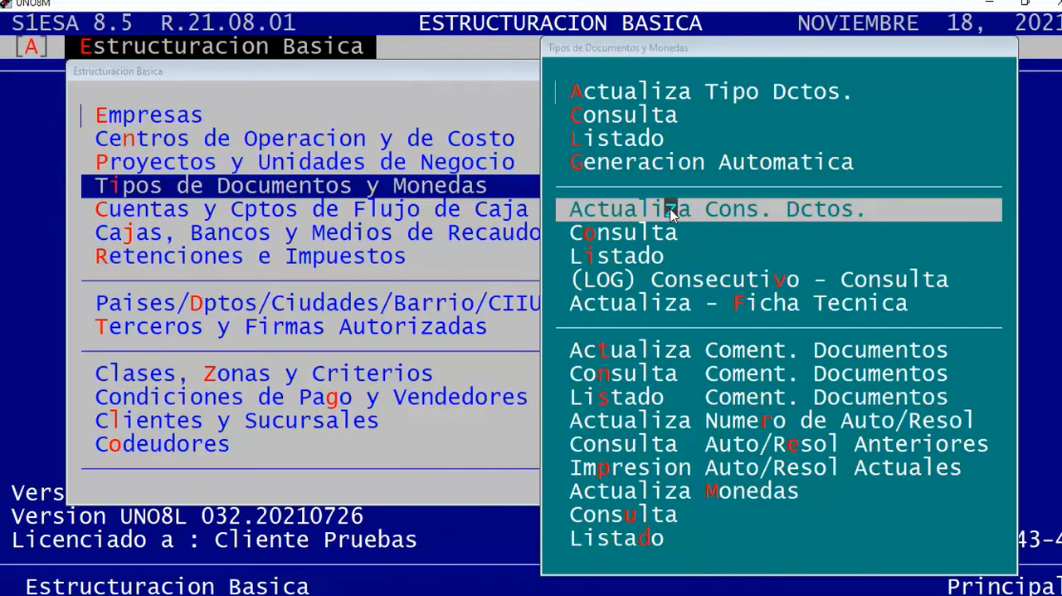
pyautogui.press('Return')
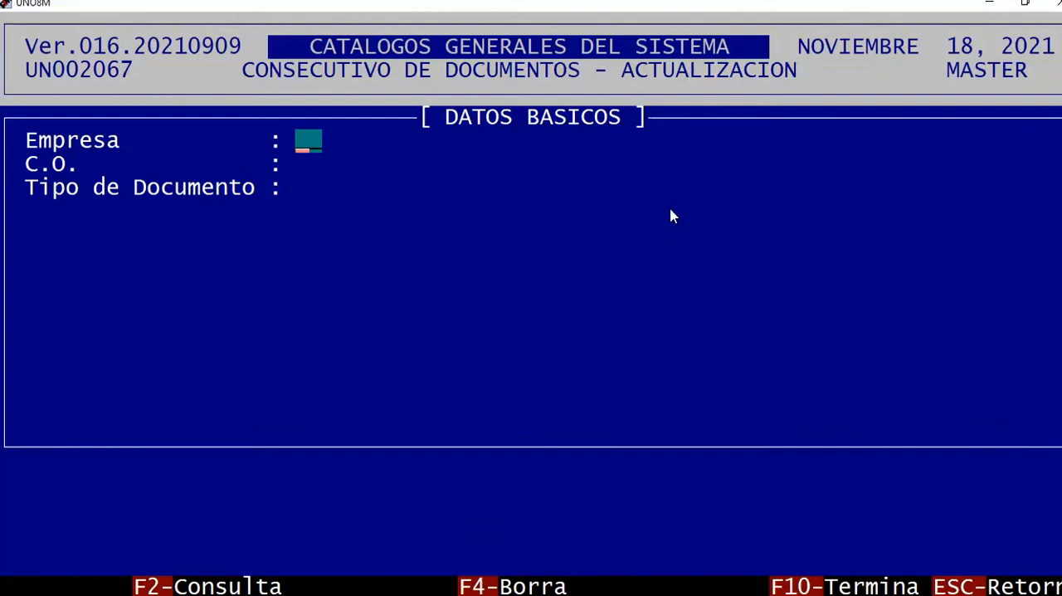
# Choose company CC SIESA from the company lookup and set the C.O. to 001.
pyautogui.press('F2')
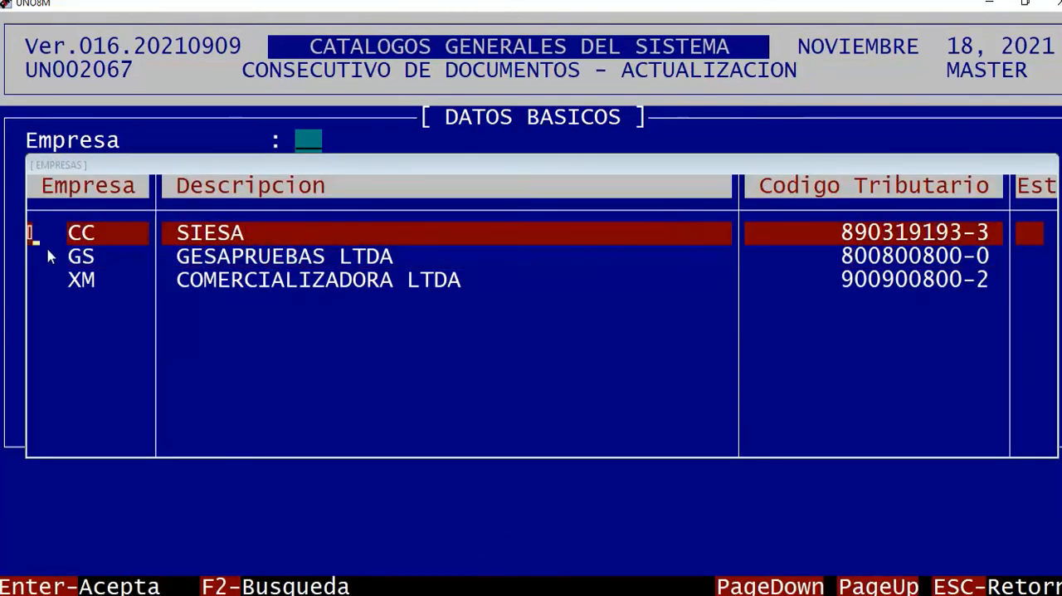
pyautogui.moveTo(178, 233); pyautogui.dragTo(284, 234)
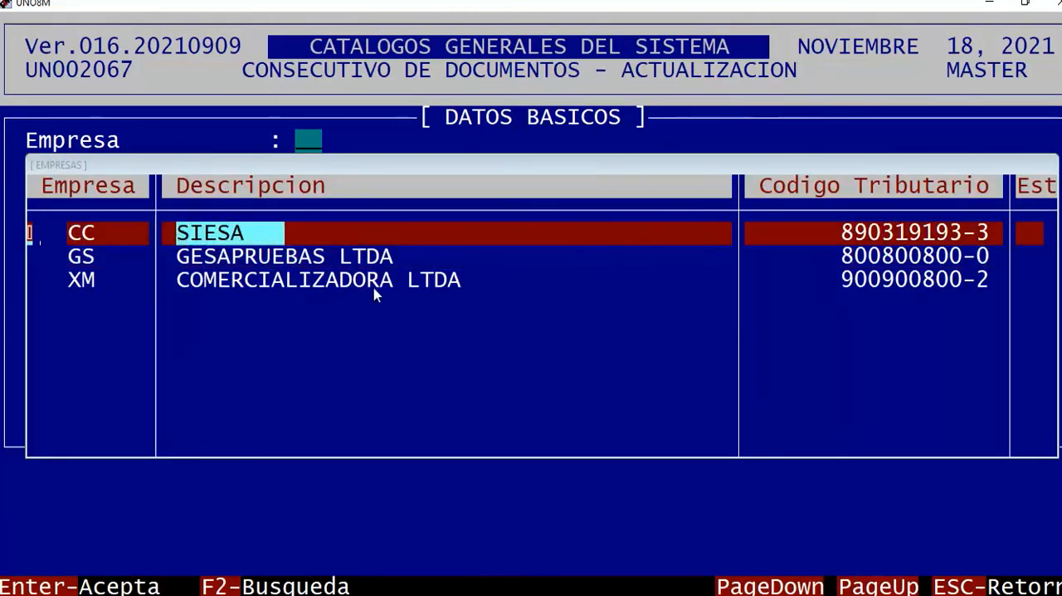
pyautogui.click(373, 282)
pyautogui.moveTo(183, 238); pyautogui.dragTo(240, 237)
pyautogui.click(291, 279)
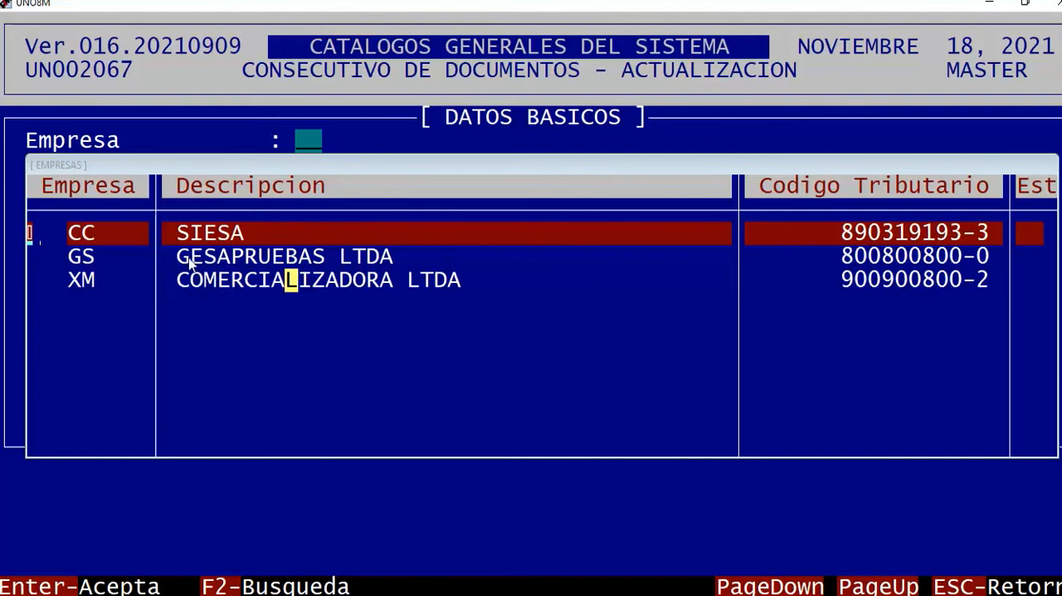
pyautogui.click(292, 236)
pyautogui.press('Return')
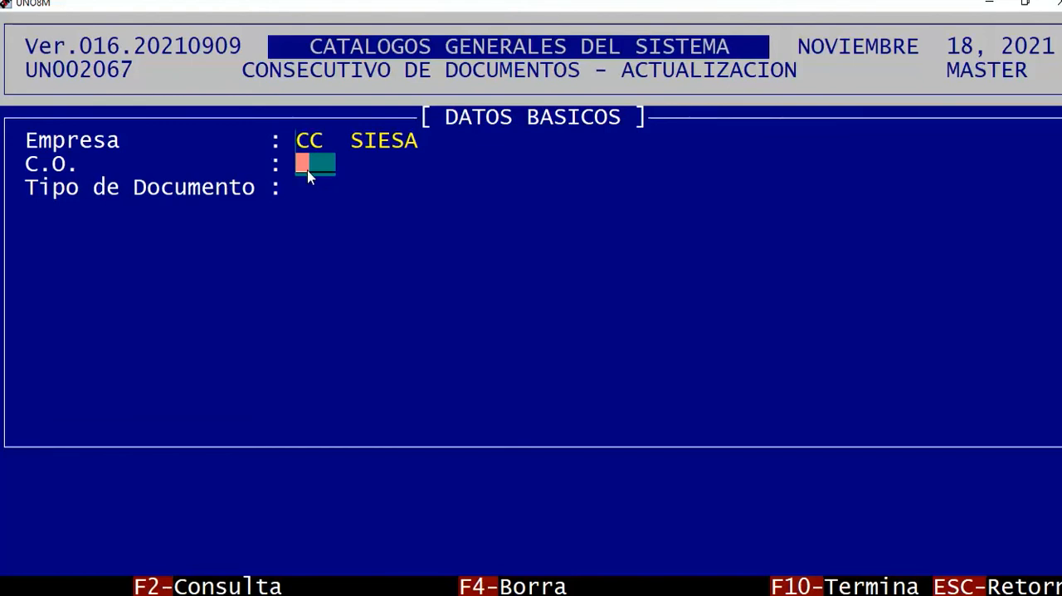
pyautogui.write('001')
pyautogui.press('Return')
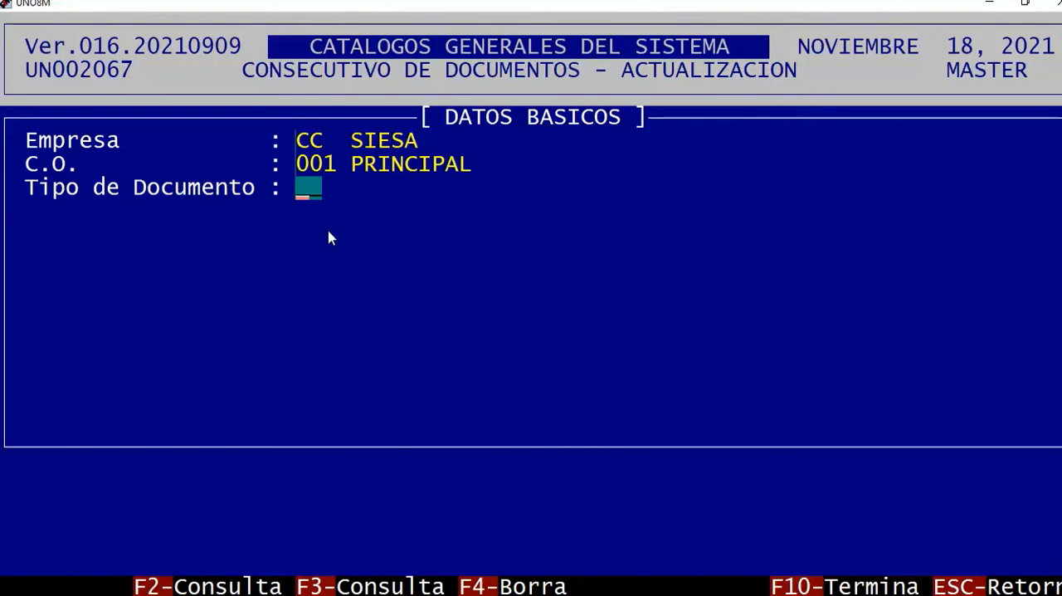
# Enter document type NJ, keep Manejo Consecutivo at 1 (automatic) and set Ultimo Consecutivo to 0.
pyautogui.write('NJ')
pyautogui.press('Return')
pyautogui.press('Return')
pyautogui.write('00')
pyautogui.press('Return')
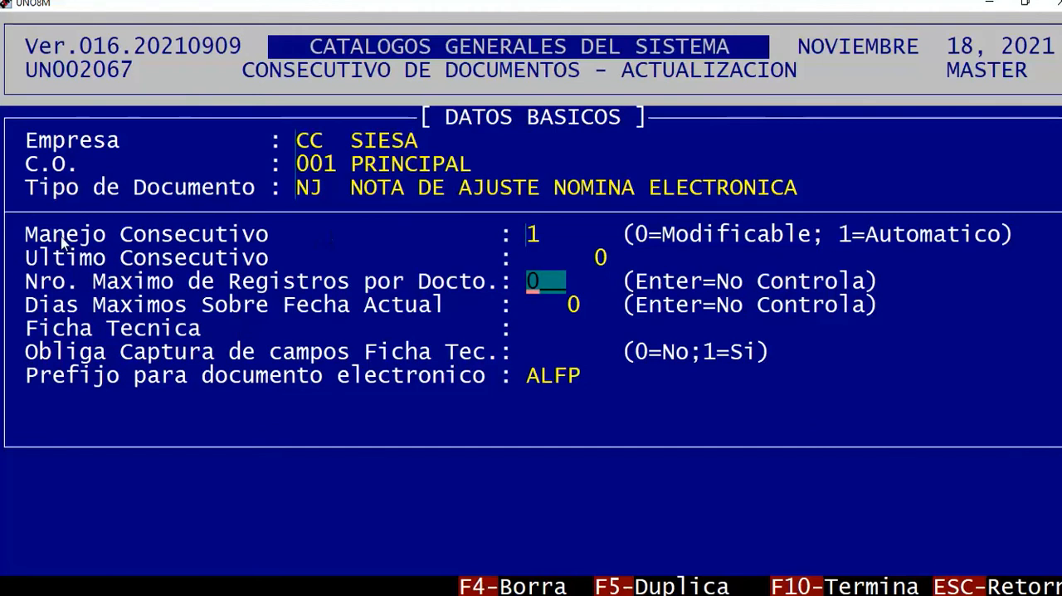
# Examine NJ's consecutive settings, especially the Ultimo Consecutivo value.
pyautogui.moveTo(28, 230); pyautogui.dragTo(1024, 365)
pyautogui.click(926, 400)
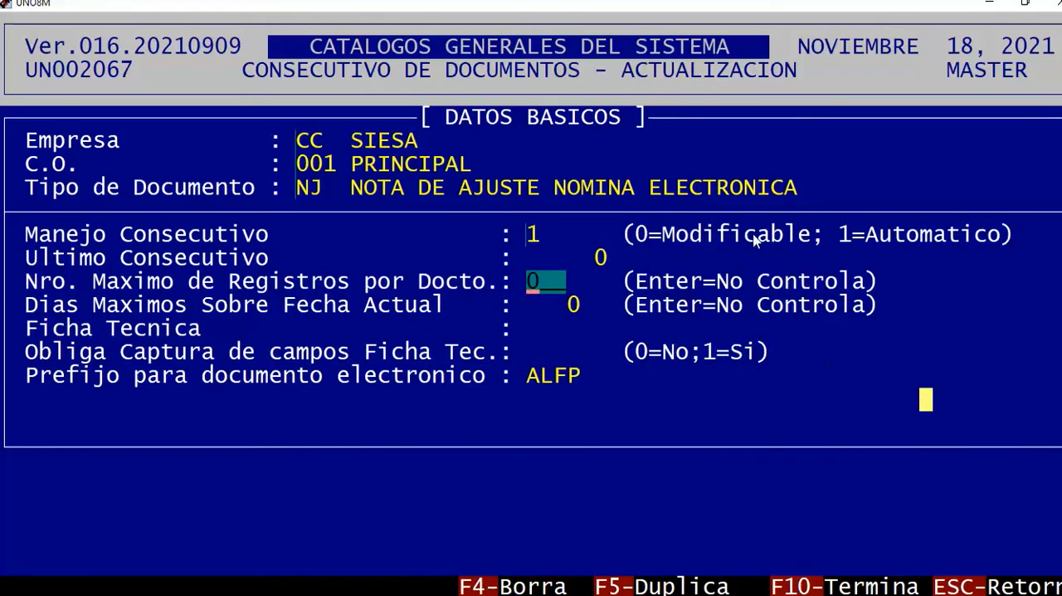
pyautogui.moveTo(28, 258); pyautogui.dragTo(621, 274)
pyautogui.click(639, 330)
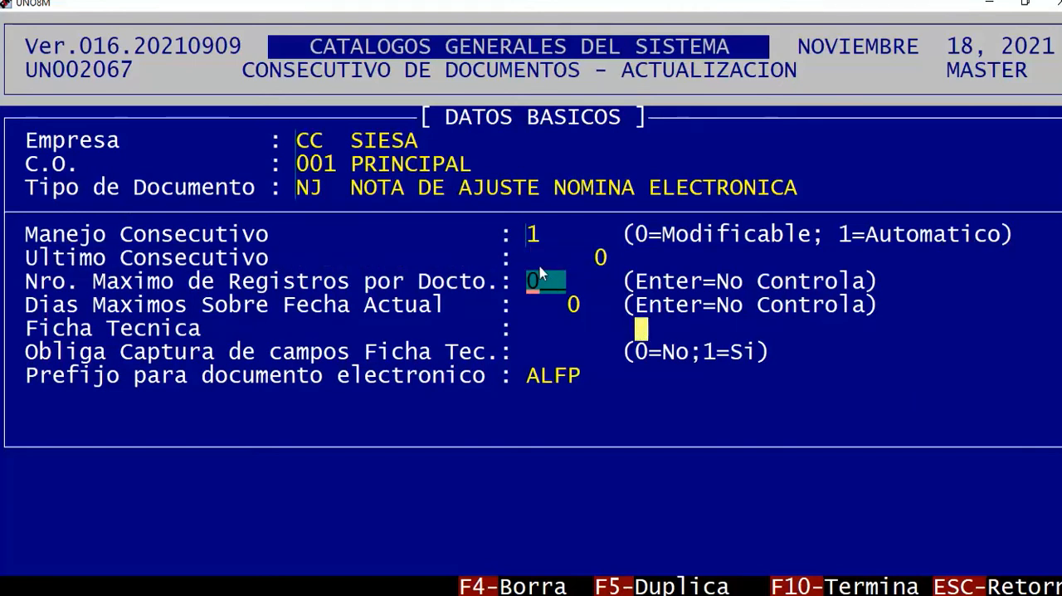
pyautogui.moveTo(531, 257); pyautogui.dragTo(618, 260)
pyautogui.click(612, 329)
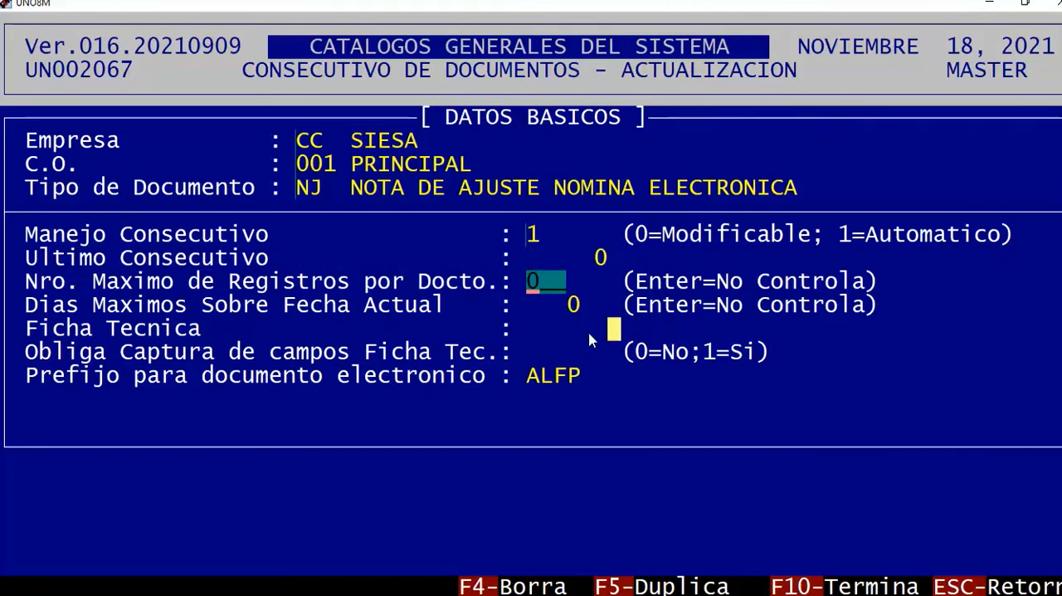
pyautogui.click(587, 330)
# Advance through NJ's remaining fields without changes and examine the prefix for the electronic document alongside the document type.
pyautogui.press('Return')
pyautogui.press('Return')
pyautogui.press('Return')
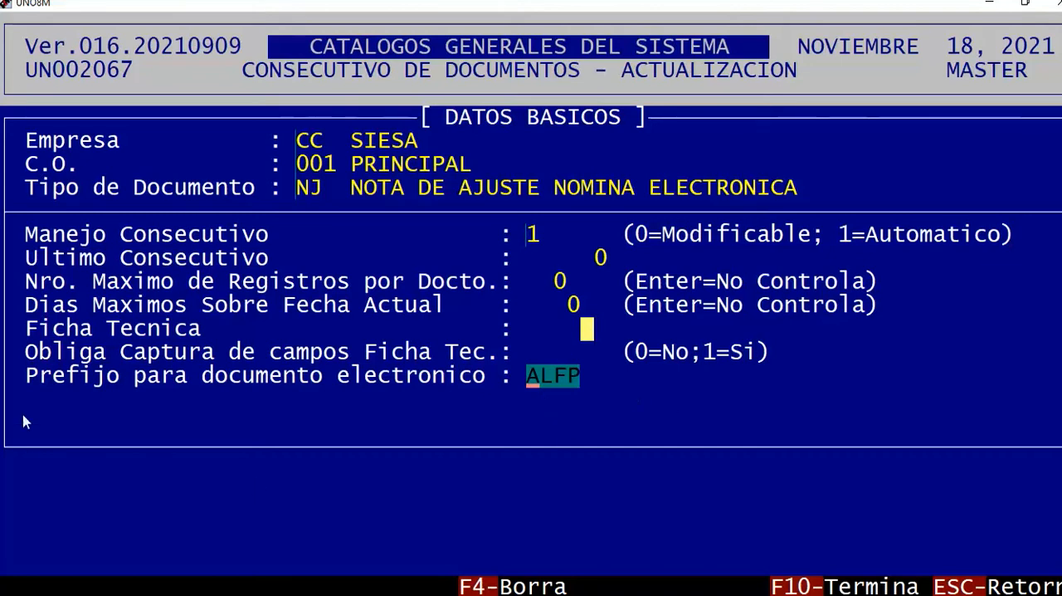
pyautogui.moveTo(42, 379); pyautogui.dragTo(560, 393)
pyautogui.moveTo(299, 184); pyautogui.dragTo(822, 220)
pyautogui.click(765, 446)
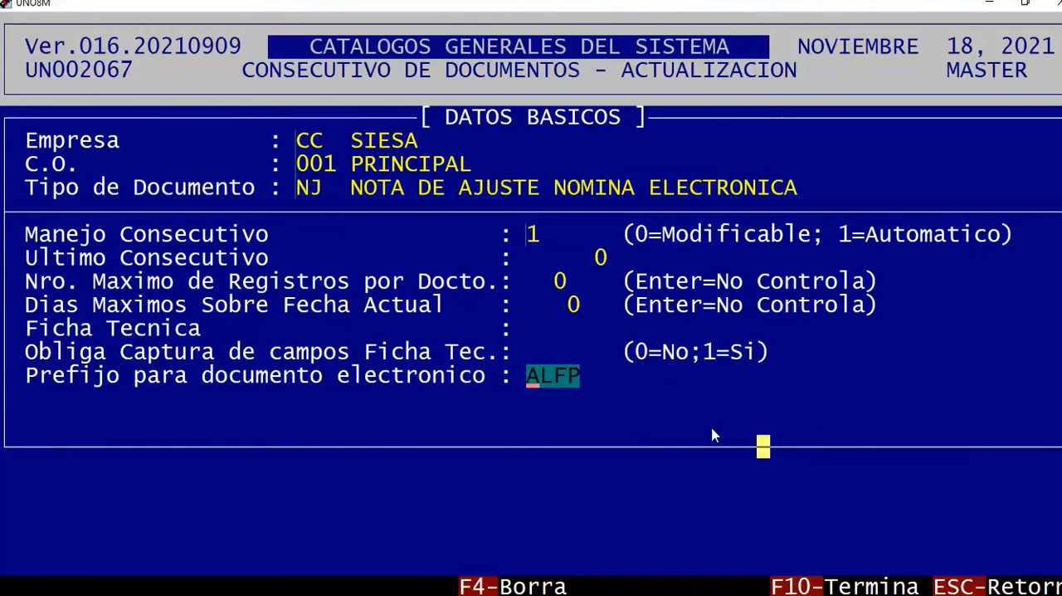
pyautogui.moveTo(41, 187); pyautogui.dragTo(798, 197)
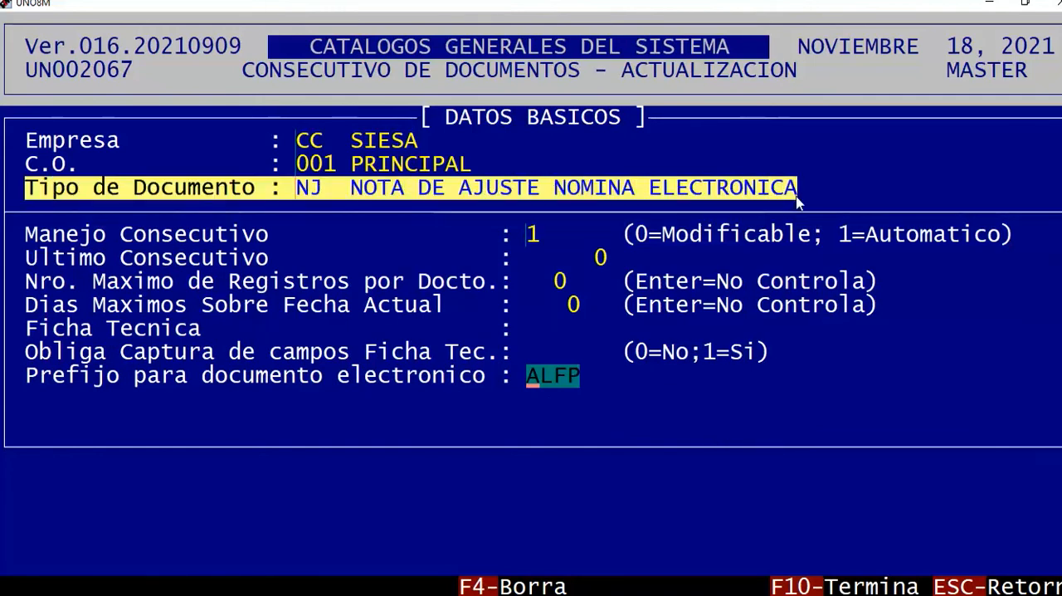
pyautogui.click(762, 351)
pyautogui.click(619, 380)
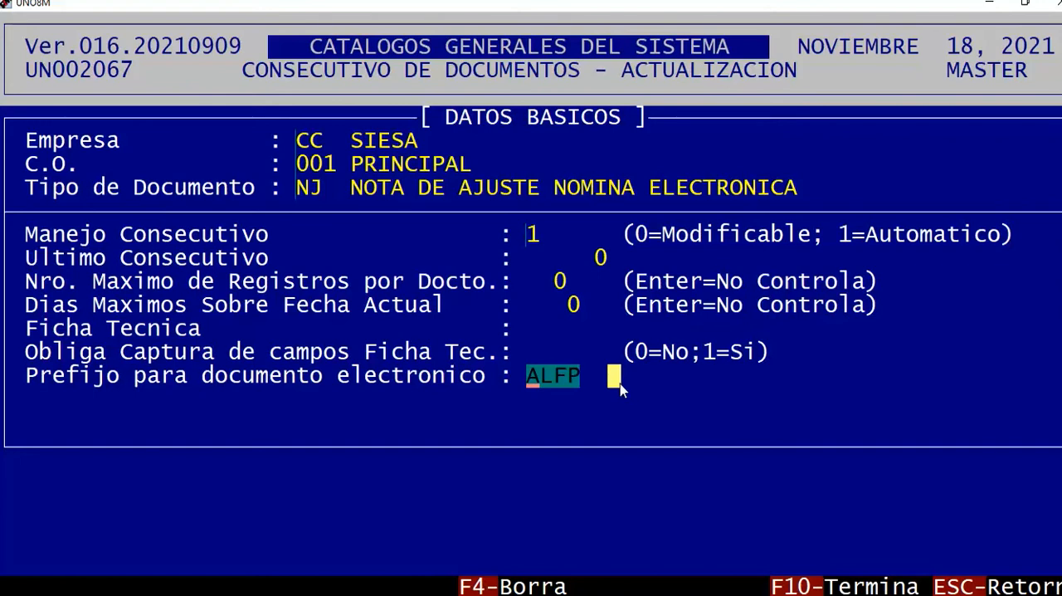
# Go back from the prefix field and leave NJ's consecutive update for the document types menu.
pyautogui.click(603, 287)
pyautogui.press('Up')
pyautogui.press('Up')
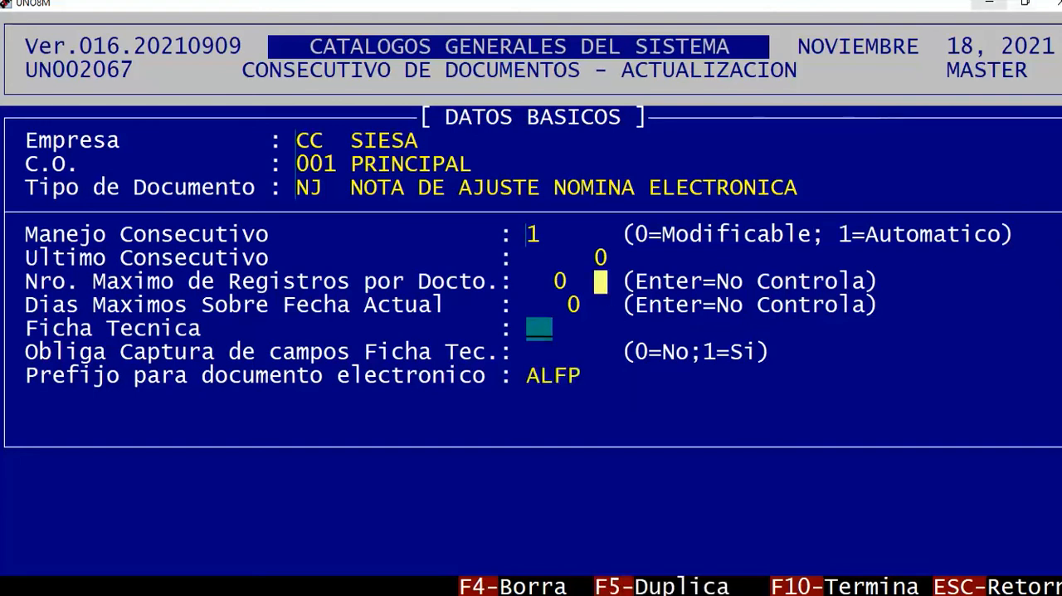
pyautogui.press('Escape')
pyautogui.press('Escape')
pyautogui.press('Escape')
pyautogui.press('Escape')
pyautogui.press('Escape')
pyautogui.press('Escape')
pyautogui.press('Escape')
pyautogui.press('Escape')
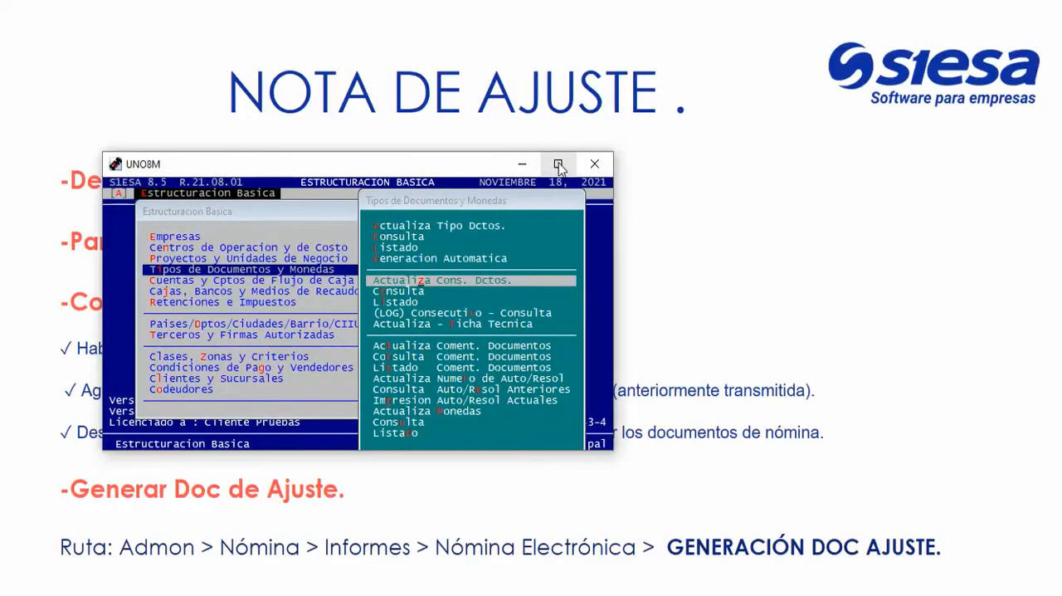
# Bring the window back to full size, leave Estructuracion Basica and enter the Nomina module of the administrative system.
pyautogui.click(559, 163)
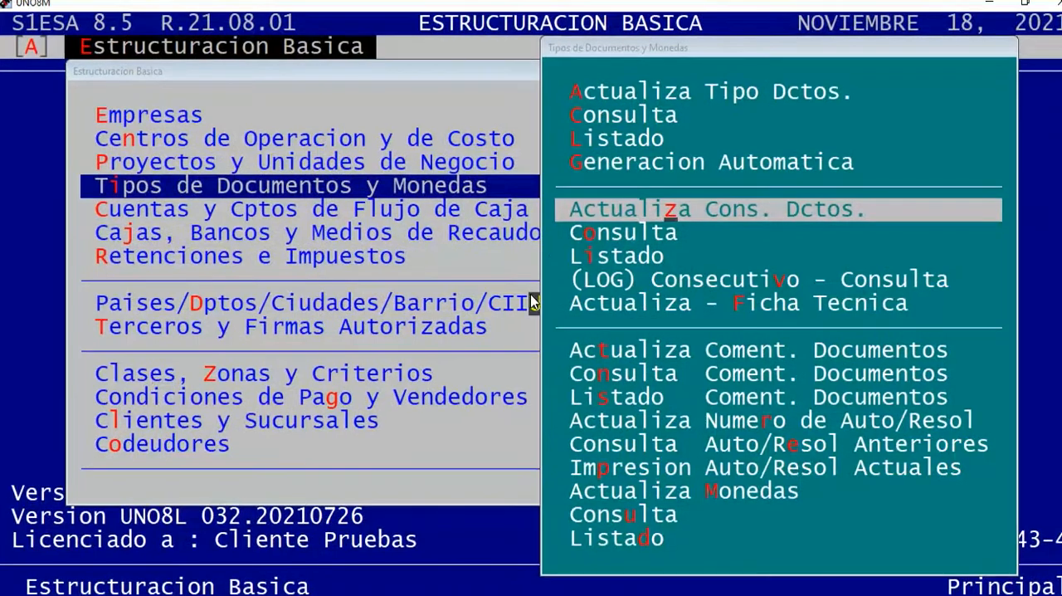
pyautogui.press('Escape')
pyautogui.press('Escape')
pyautogui.press('Escape')
pyautogui.press('Right')
pyautogui.press('Right')
pyautogui.press('Right')
pyautogui.press('Right')
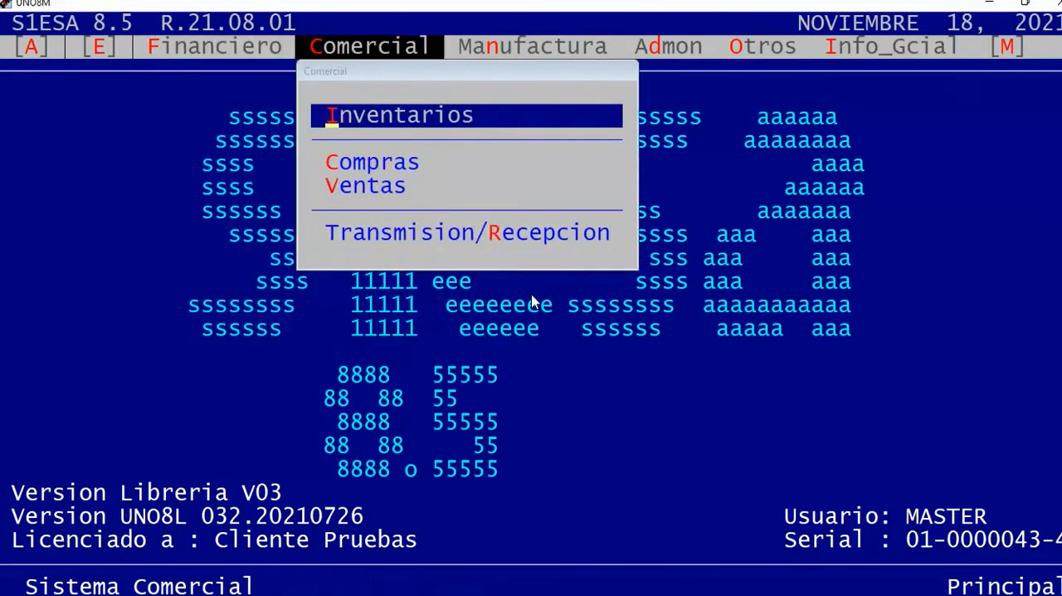
pyautogui.press('Down')
pyautogui.press('Return')
pyautogui.press('Right')
pyautogui.press('Right')
pyautogui.press('Right')
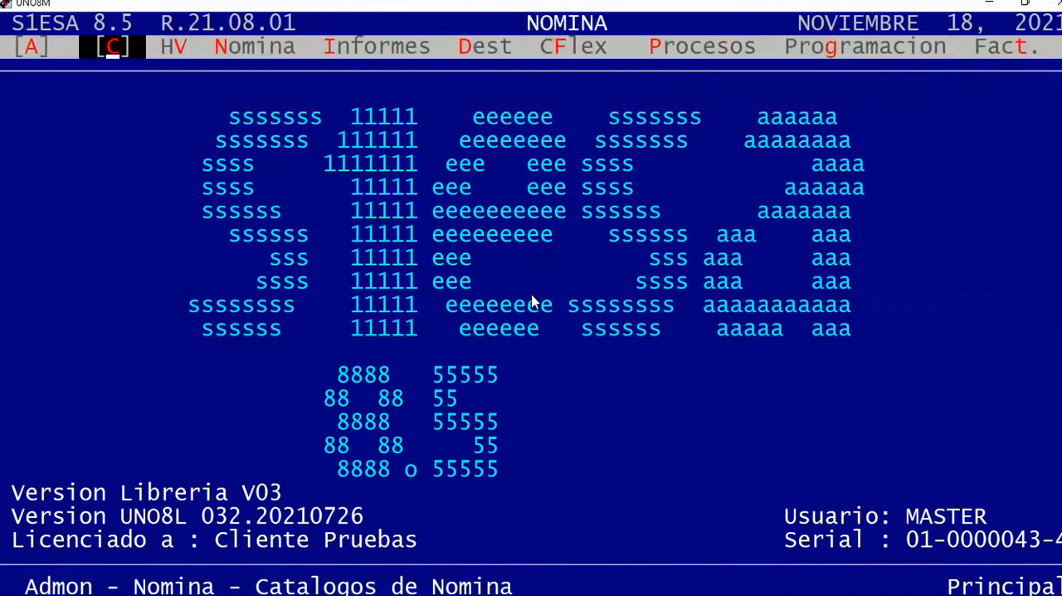
# Open the electronic payroll document query by number in Nomina's Nomina Electronica reports.
pyautogui.press('Right')
pyautogui.press('Return')
pyautogui.press('Up')
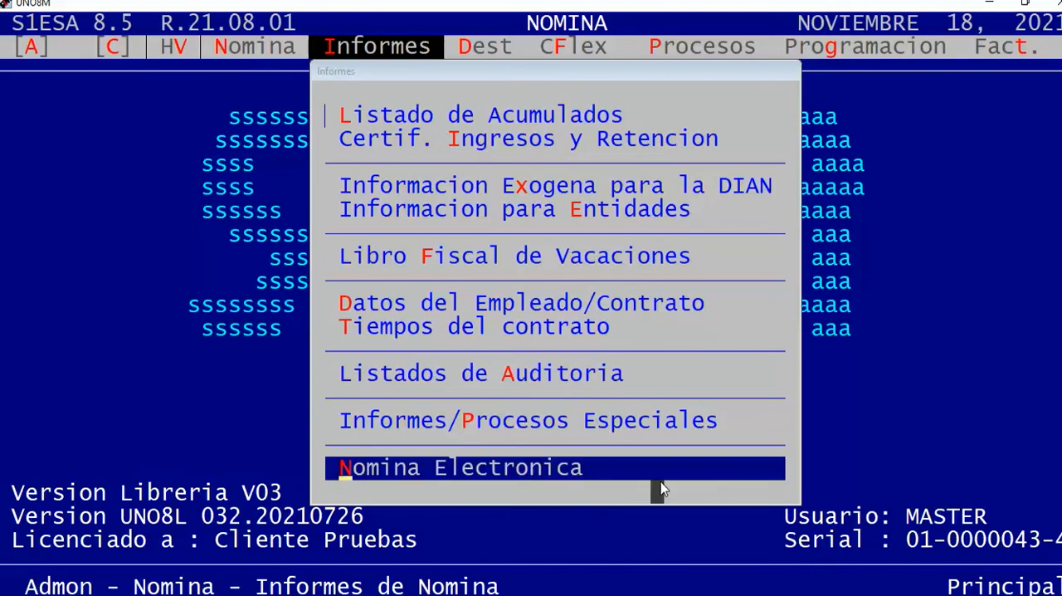
pyautogui.press('Return')
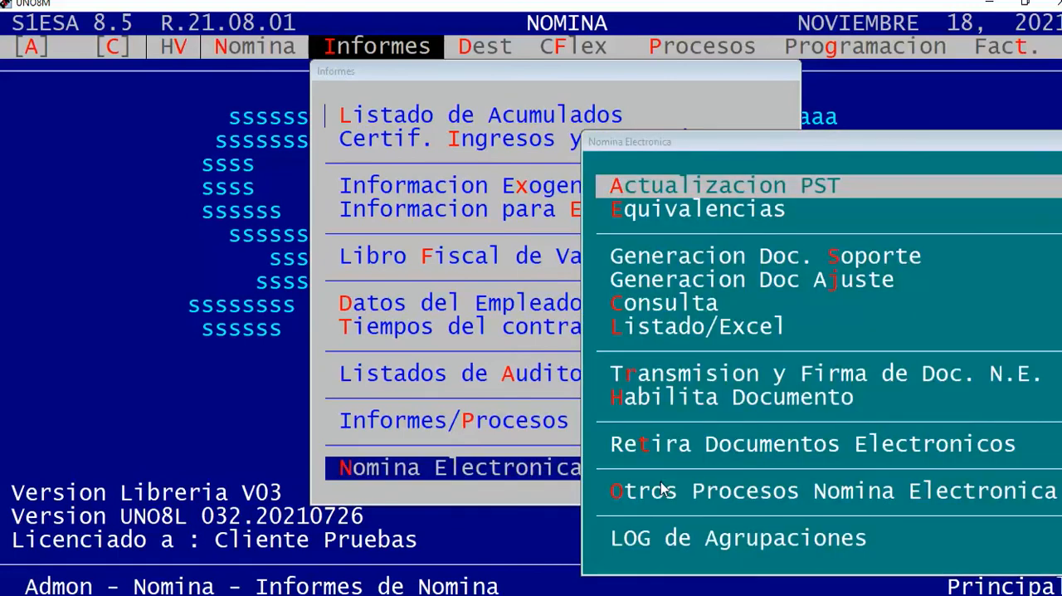
pyautogui.press('Down')
pyautogui.press('Down')
pyautogui.press('Down')
pyautogui.press('Down')
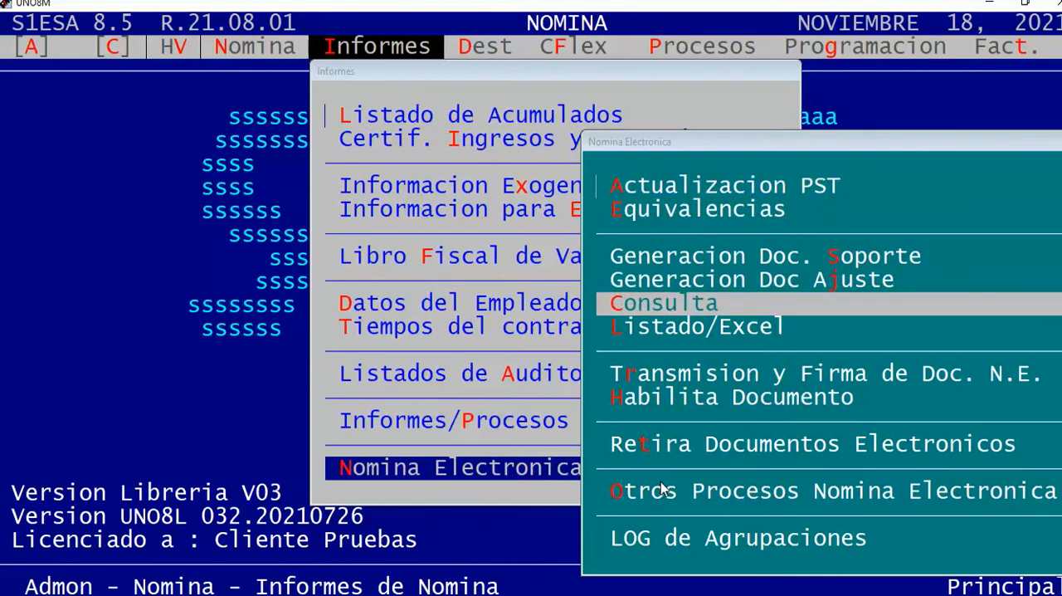
pyautogui.press('Return')
pyautogui.press('F2')
# Filter the query by company CC, operation center 001, support document type DS and period 2102, leaving the document number at zero.
pyautogui.press('Return')
pyautogui.write('001')
pyautogui.press('Return')
pyautogui.write('DS')
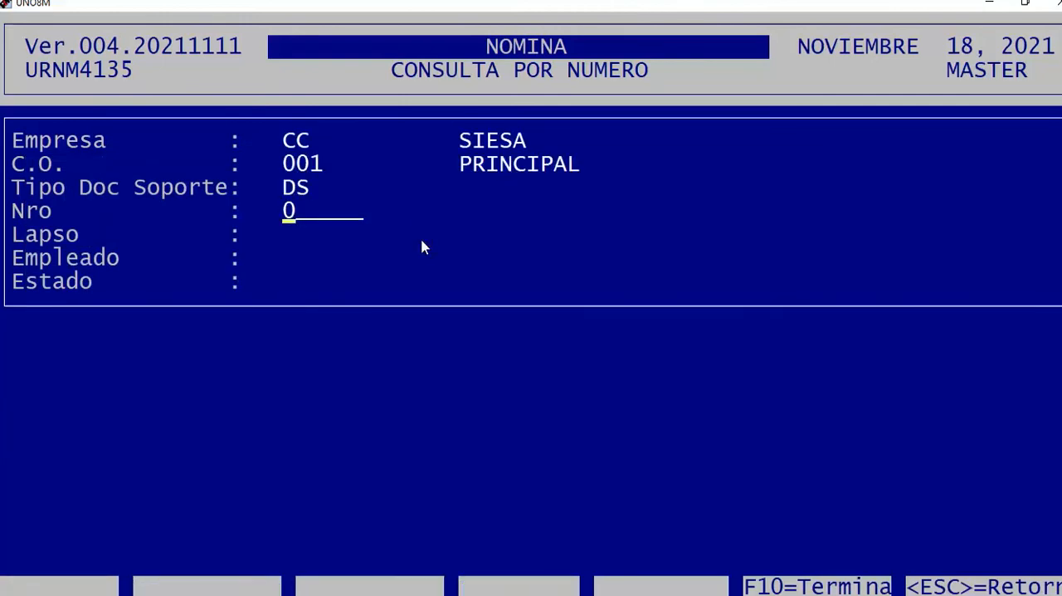
pyautogui.press('Return')
pyautogui.write('21..')
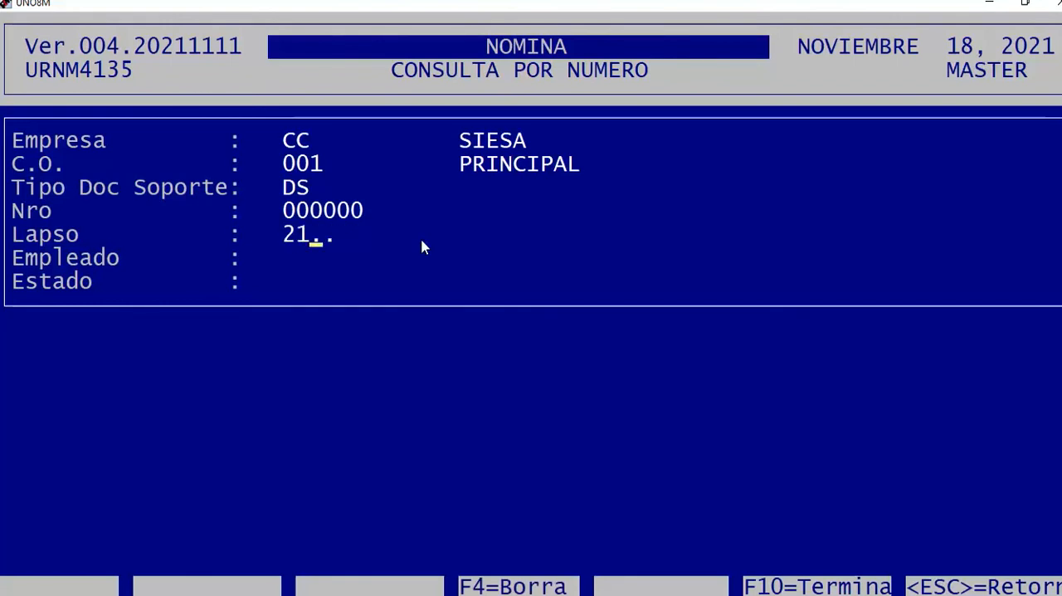
pyautogui.write('02')
pyautogui.press('Return')
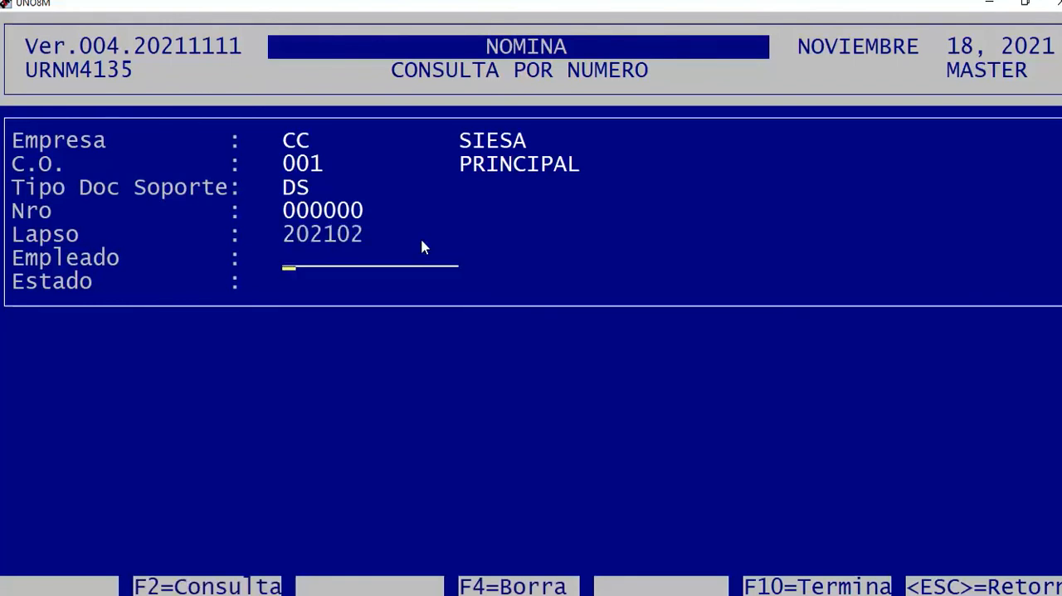
# Find the employee by surname, choose the record and run the query with Estado 0, Todos.
pyautogui.press('F2')
pyautogui.write('C')
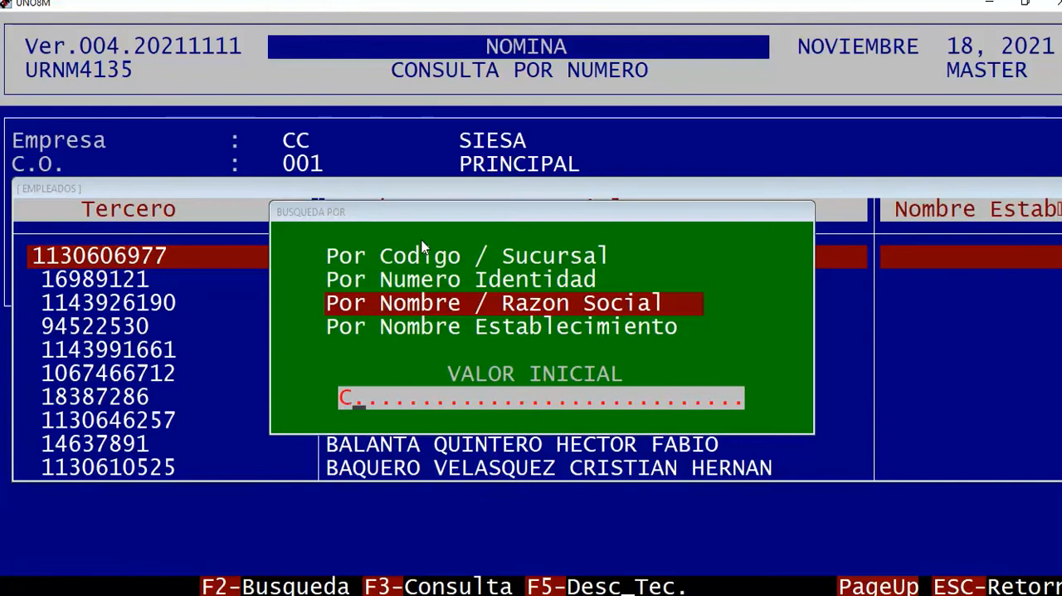
pyautogui.write('ORTEZ CORTEZ')
pyautogui.press('Return')
pyautogui.press('Return')
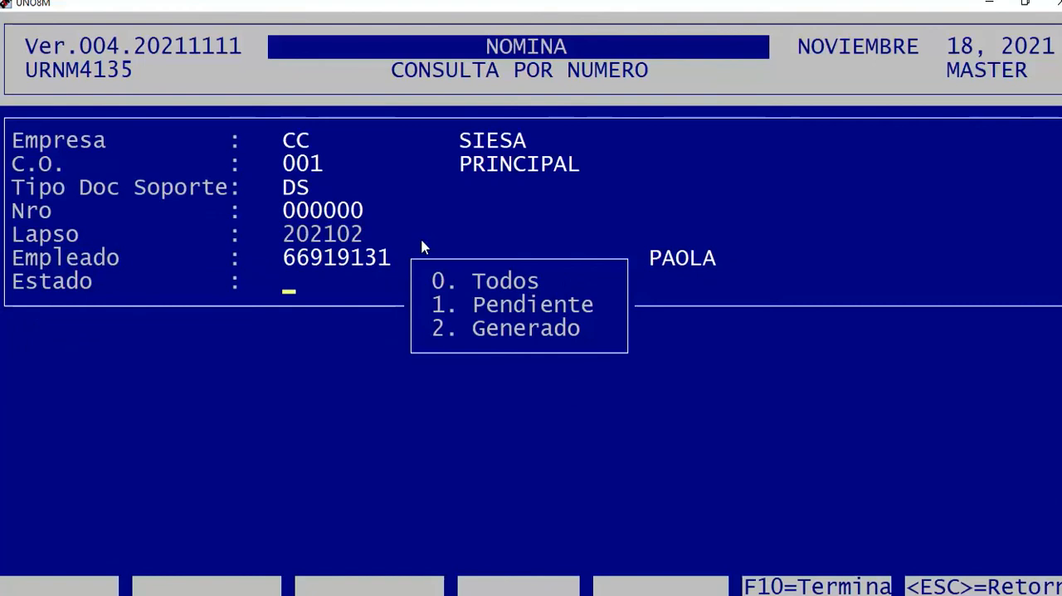
pyautogui.write('0')
pyautogui.press('Return')
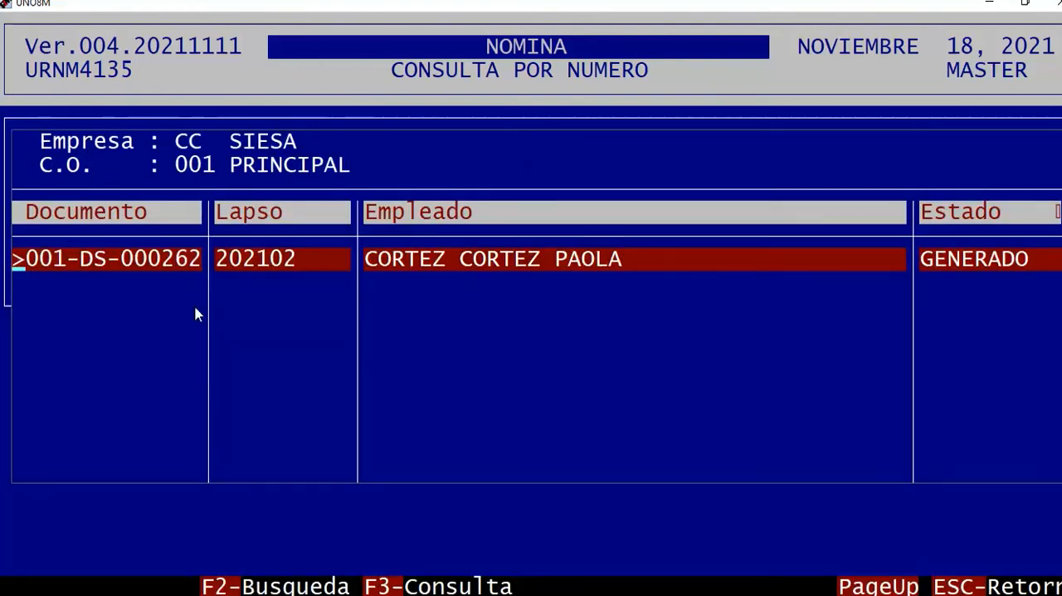
# Examine the listed support document's number, period, employee and Estado, and note the option for consulting its detail.
pyautogui.moveTo(74, 265); pyautogui.dragTo(677, 286)
pyautogui.click(676, 329)
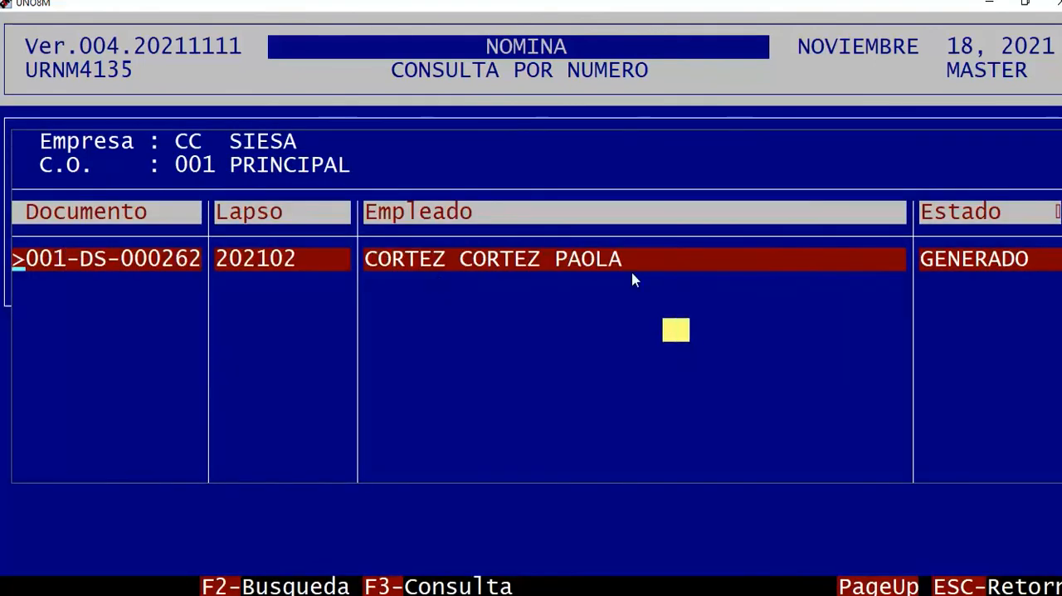
pyautogui.moveTo(925, 261); pyautogui.dragTo(1005, 261)
pyautogui.click(993, 329)
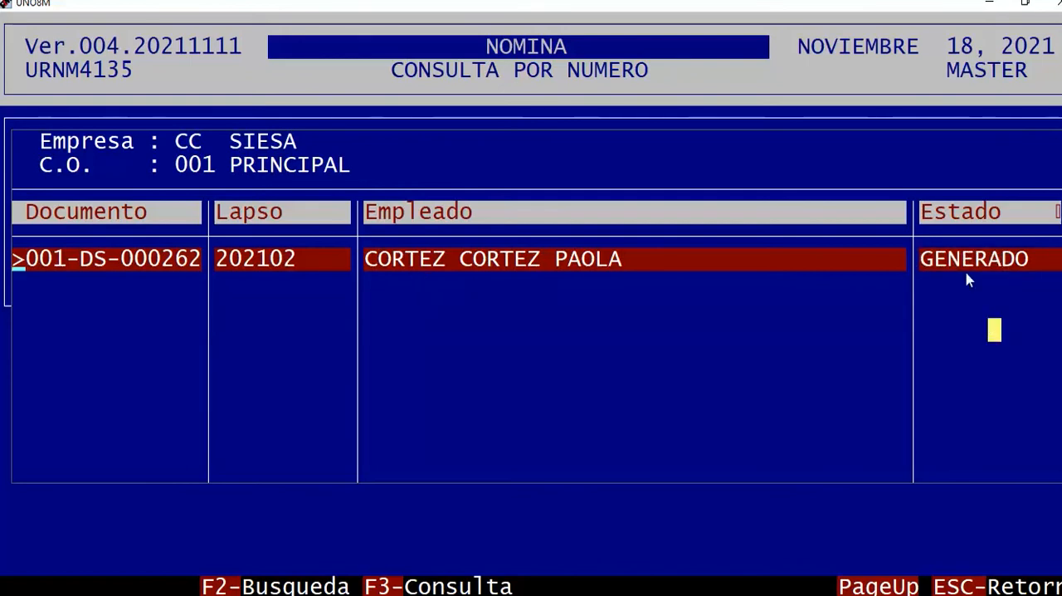
pyautogui.moveTo(925, 260); pyautogui.dragTo(1028, 259)
pyautogui.click(872, 404)
pyautogui.moveTo(365, 585); pyautogui.dragTo(507, 587)
pyautogui.click(583, 431)
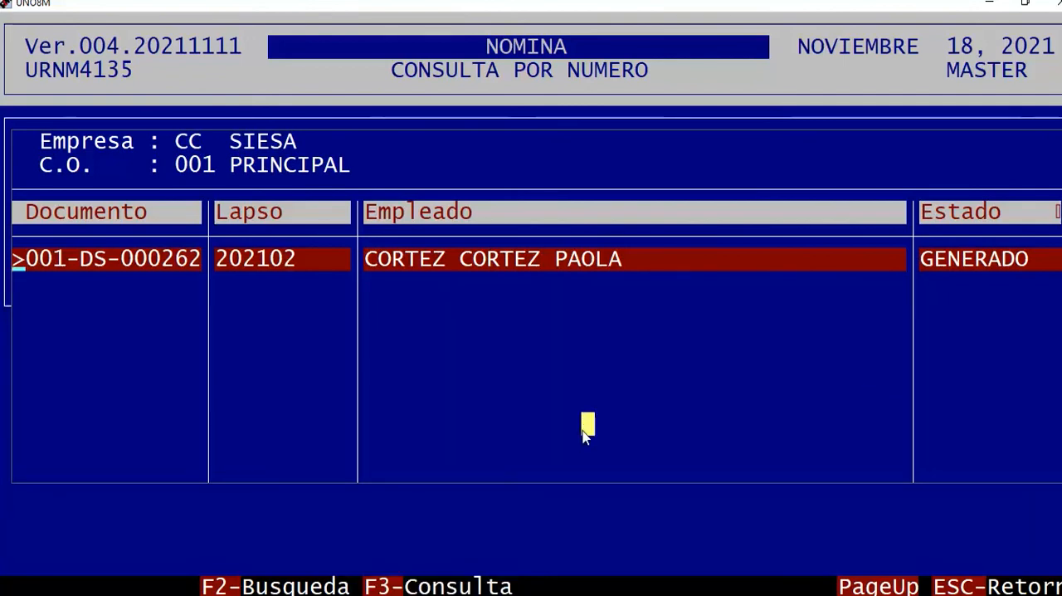
# Open the support document's Datos Basicos and examine its CUNE.
pyautogui.press('F3')
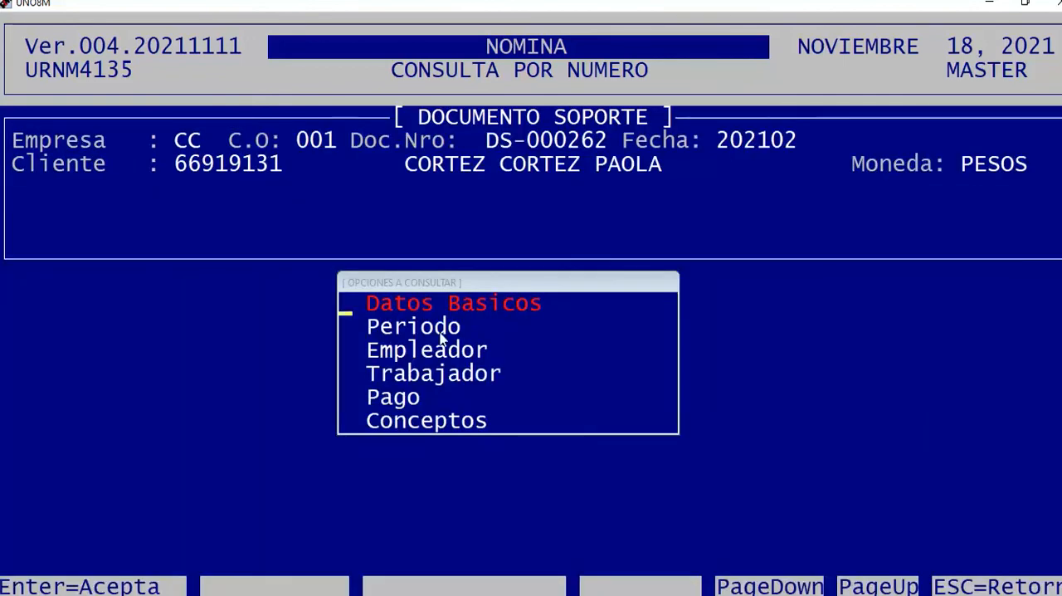
pyautogui.moveTo(379, 308); pyautogui.dragTo(541, 310)
pyautogui.click(541, 308)
pyautogui.moveTo(22, 445); pyautogui.dragTo(63, 448)
pyautogui.click(317, 515)
pyautogui.moveTo(211, 443); pyautogui.dragTo(1033, 479)
pyautogui.click(857, 495)
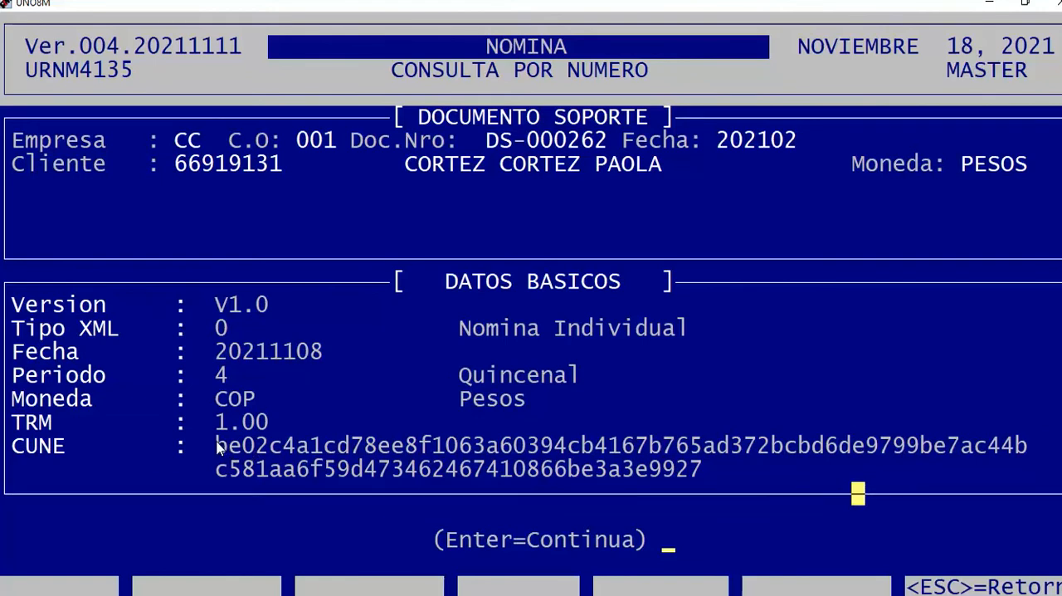
# Compare the CUNE with the document number and employee in the support document's header.
pyautogui.moveTo(222, 459); pyautogui.dragTo(1041, 481)
pyautogui.moveTo(463, 142); pyautogui.dragTo(634, 143)
pyautogui.click(655, 259)
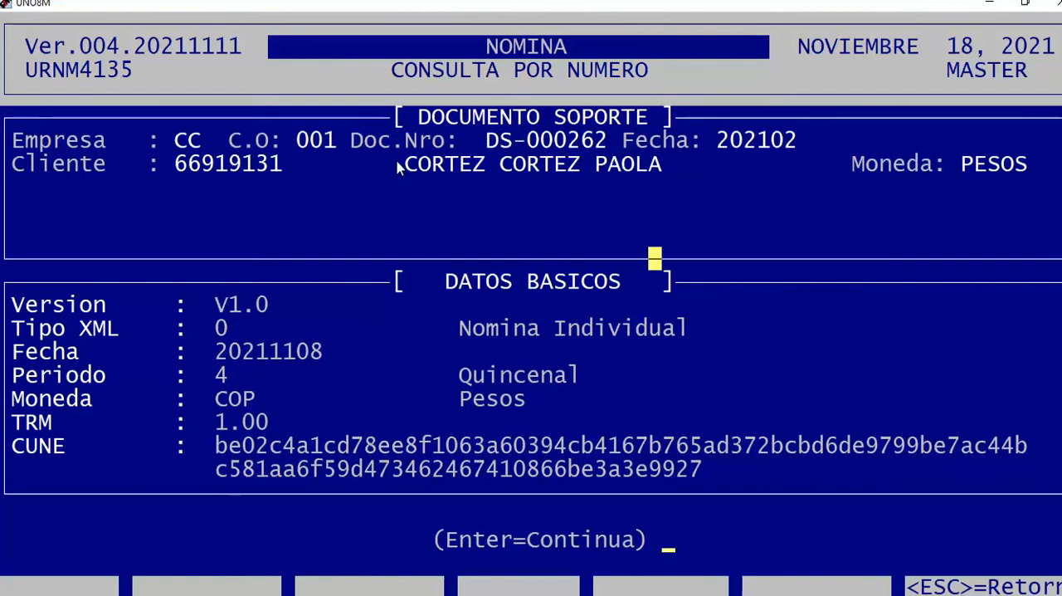
pyautogui.moveTo(398, 166); pyautogui.dragTo(674, 166)
pyautogui.click(721, 235)
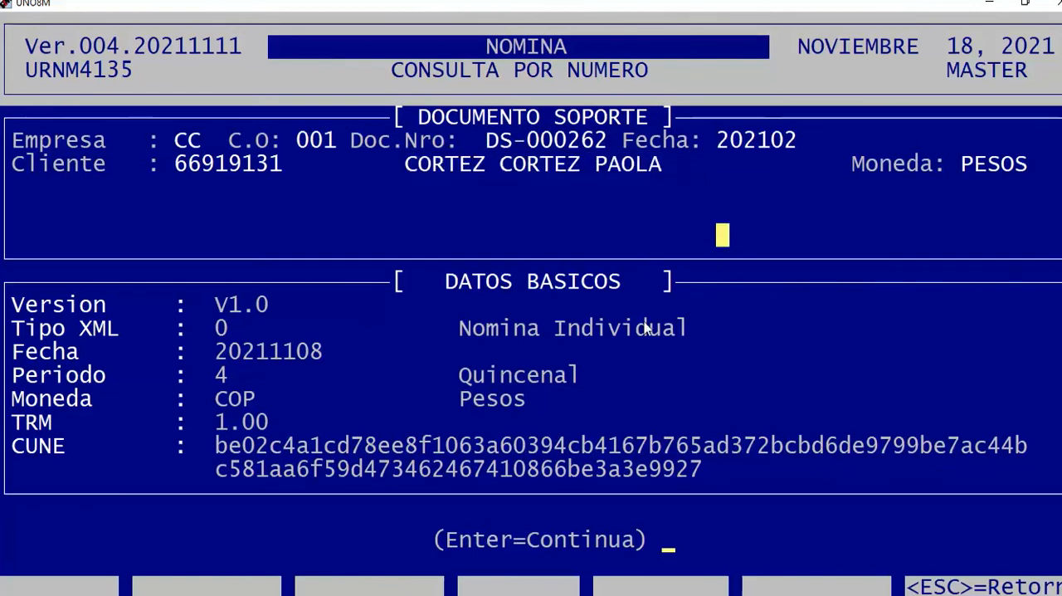
# Reduce the window beside the adjustment note slide and examine the CUNE against the listed conditions.
pyautogui.click(1025, 3)
pyautogui.moveTo(347, 173); pyautogui.dragTo(729, 72)
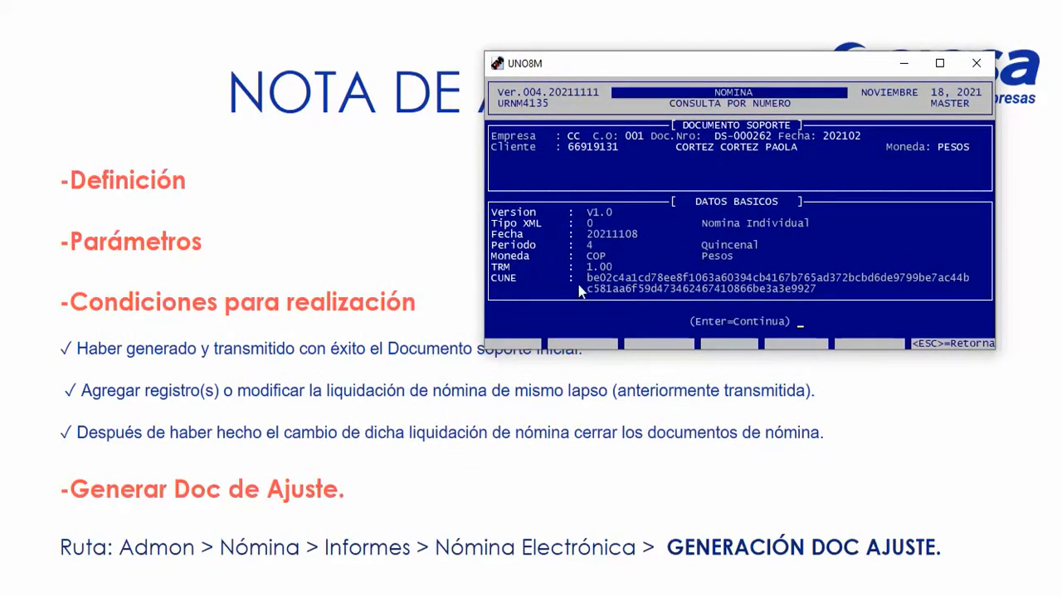
pyautogui.moveTo(589, 277); pyautogui.dragTo(971, 290)
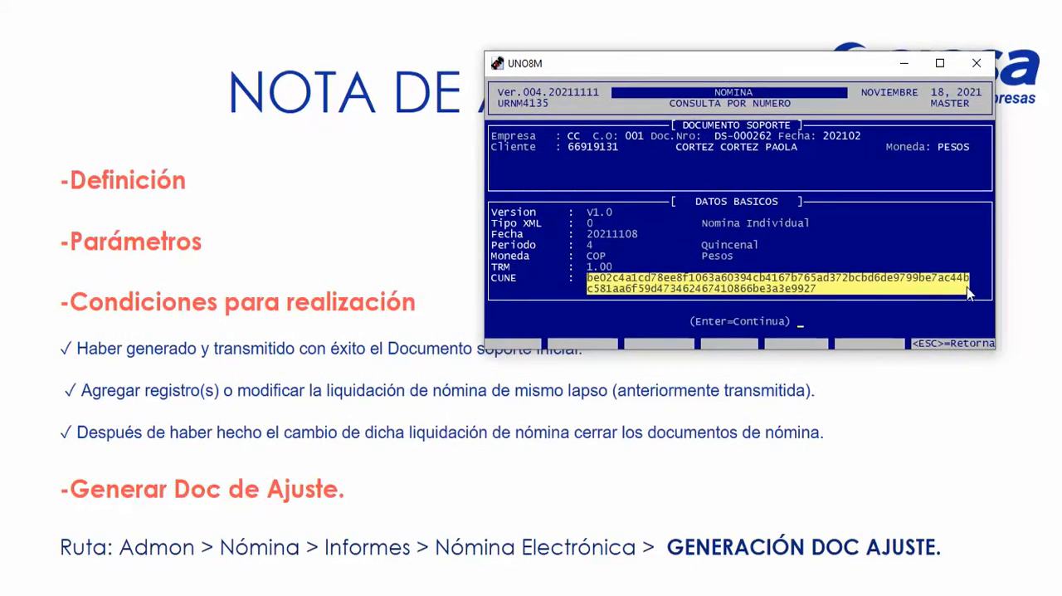
pyautogui.click(736, 288)
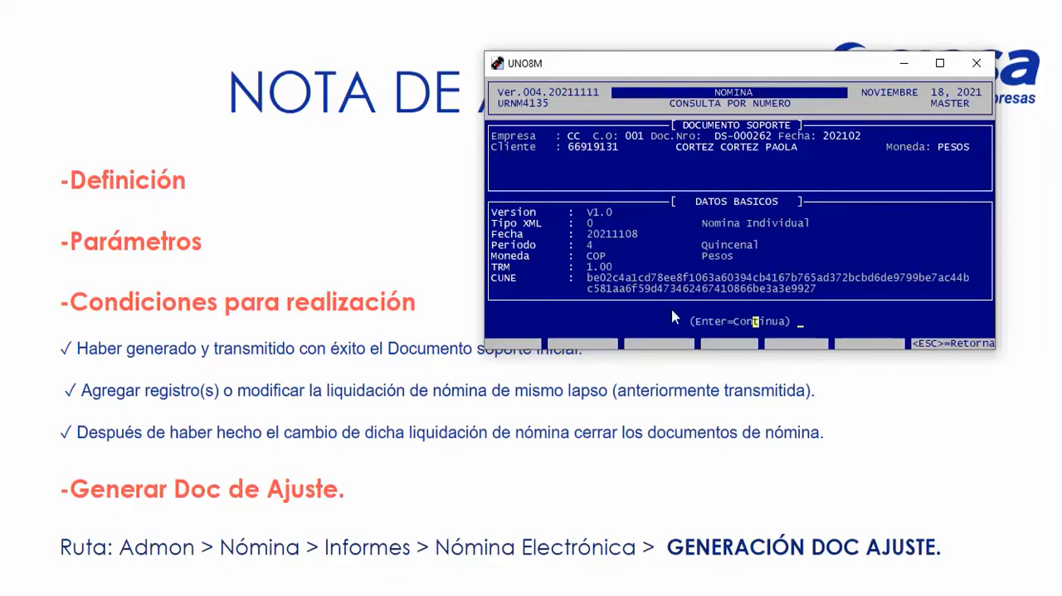
pyautogui.moveTo(580, 279); pyautogui.dragTo(969, 290)
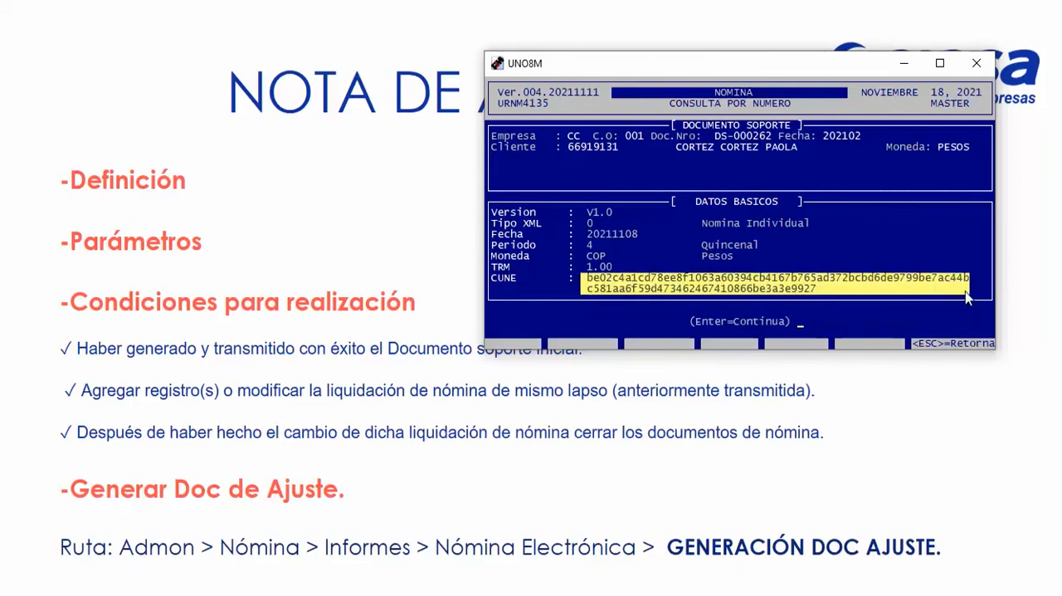
# Return the window to full size and review the support document's number, period and employee in the header.
pyautogui.click(940, 63)
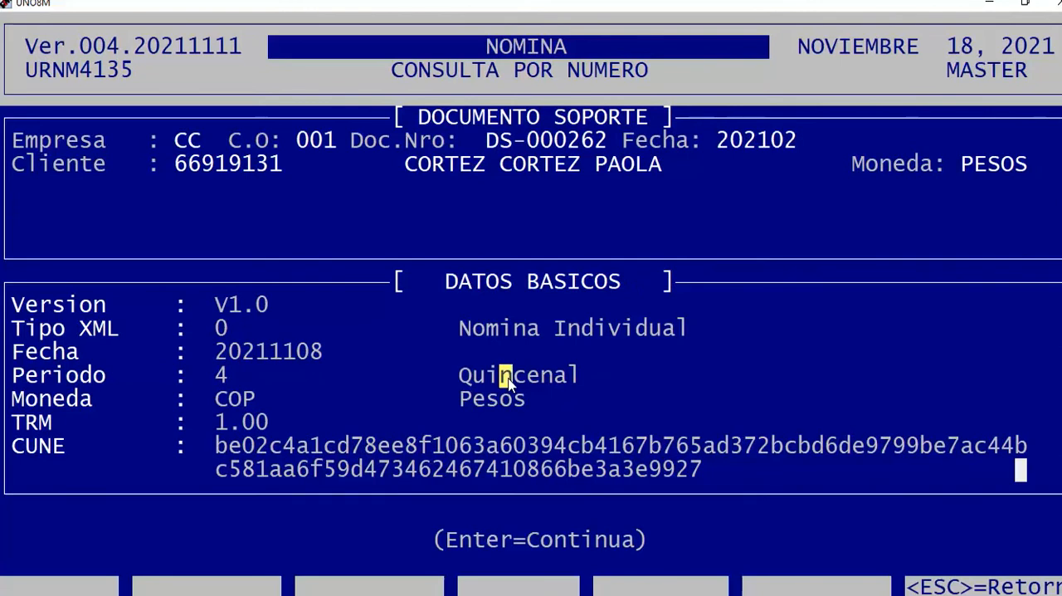
pyautogui.moveTo(411, 172); pyautogui.dragTo(803, 141)
pyautogui.click(465, 305)
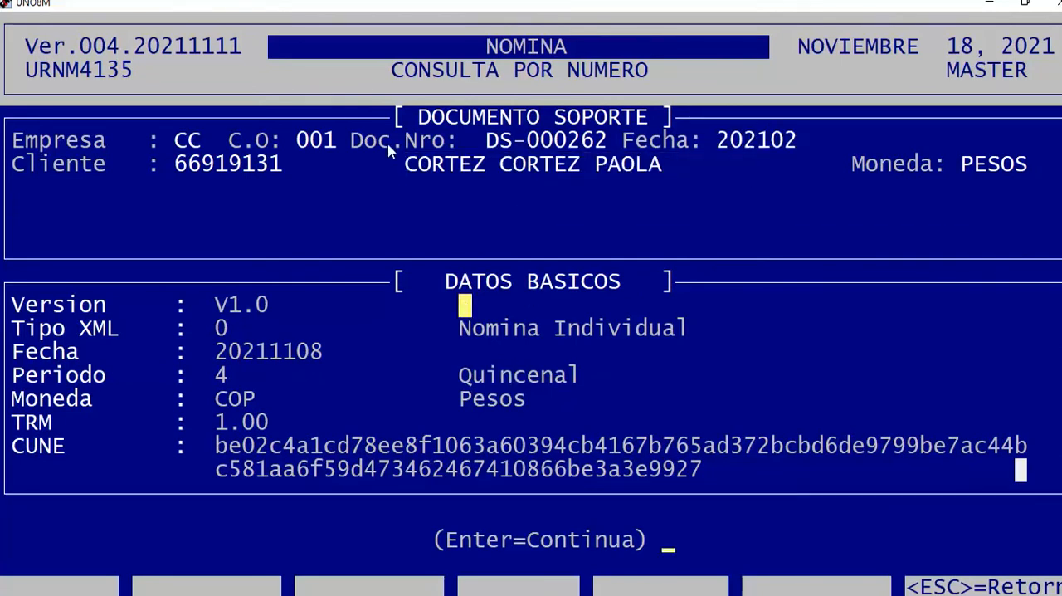
pyautogui.moveTo(407, 170); pyautogui.dragTo(829, 142)
pyautogui.click(764, 236)
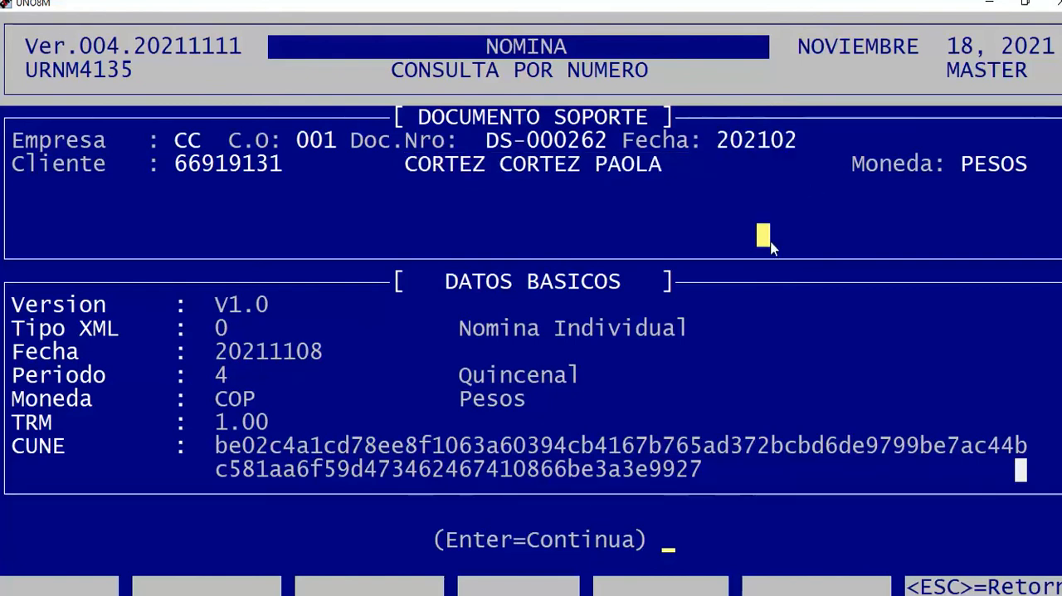
# Reduce the window beside the slide and leave the document query for the Informes options.
pyautogui.doubleClick(307, 8)
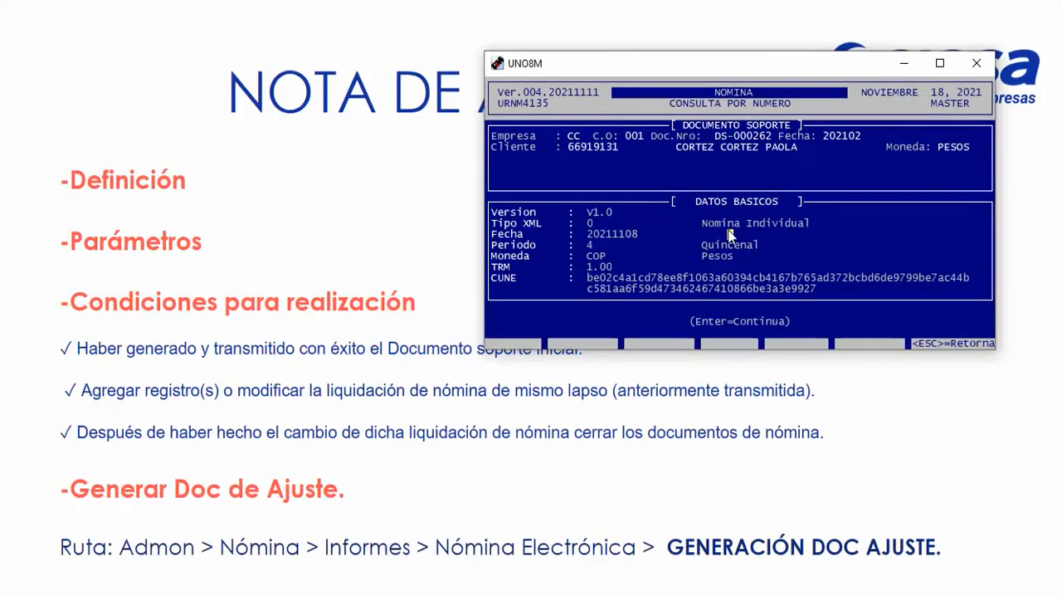
pyautogui.click(876, 190)
pyautogui.press('Return')
pyautogui.press('Escape')
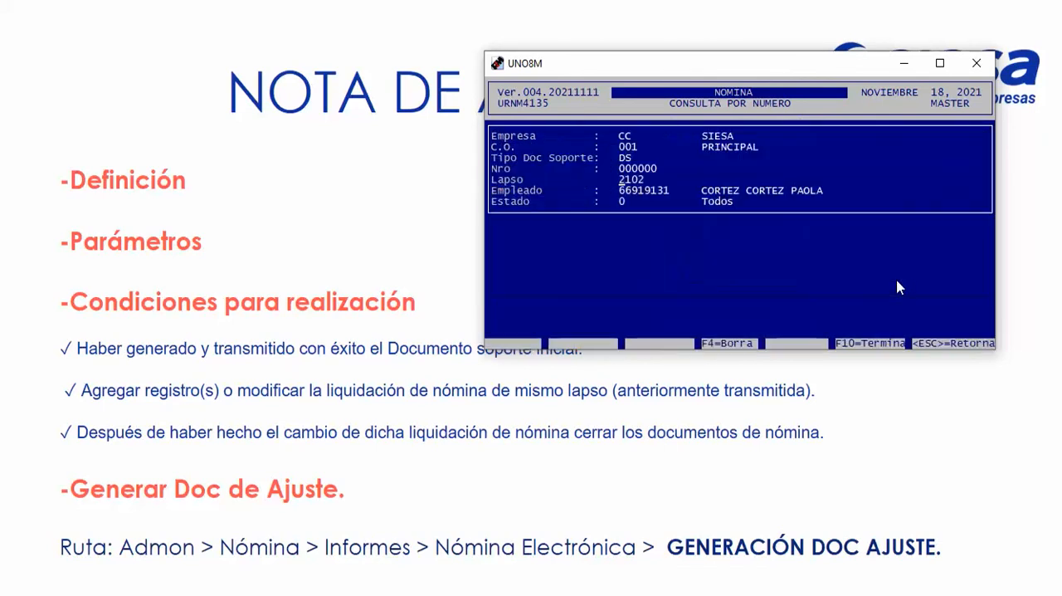
pyautogui.press('Escape')
pyautogui.press('Escape')
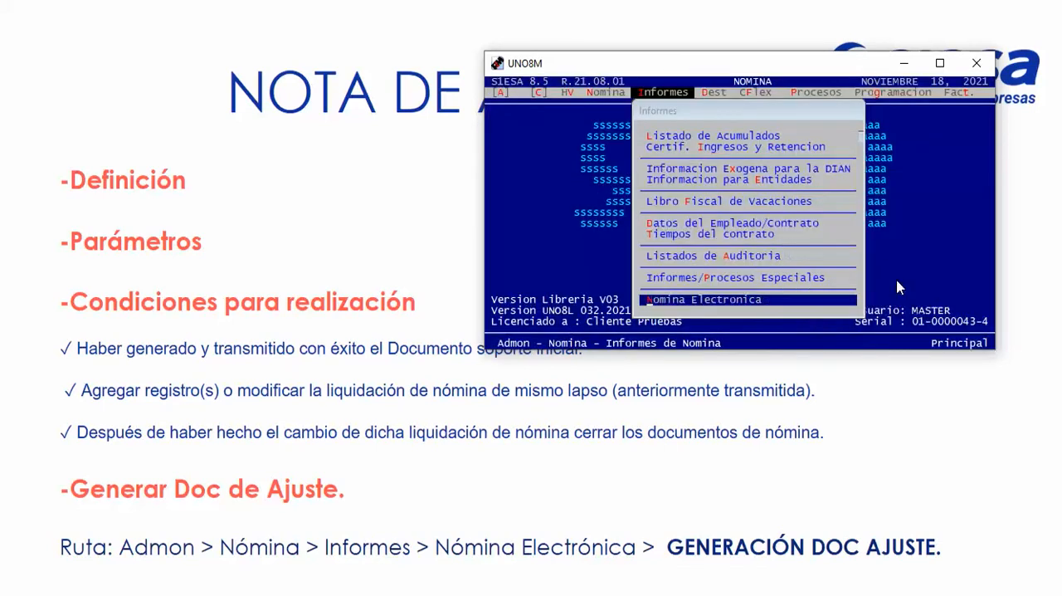
# Review Nomina's manual and automatic transaction options for payroll settlement, ending on Documentos de Liquidacion.
pyautogui.press('Left')
pyautogui.press('Down')
pyautogui.press('Down')
pyautogui.press('Down')
pyautogui.press('Down')
pyautogui.press('Down')
pyautogui.press('Down')
pyautogui.press('Down')
pyautogui.press('Down')
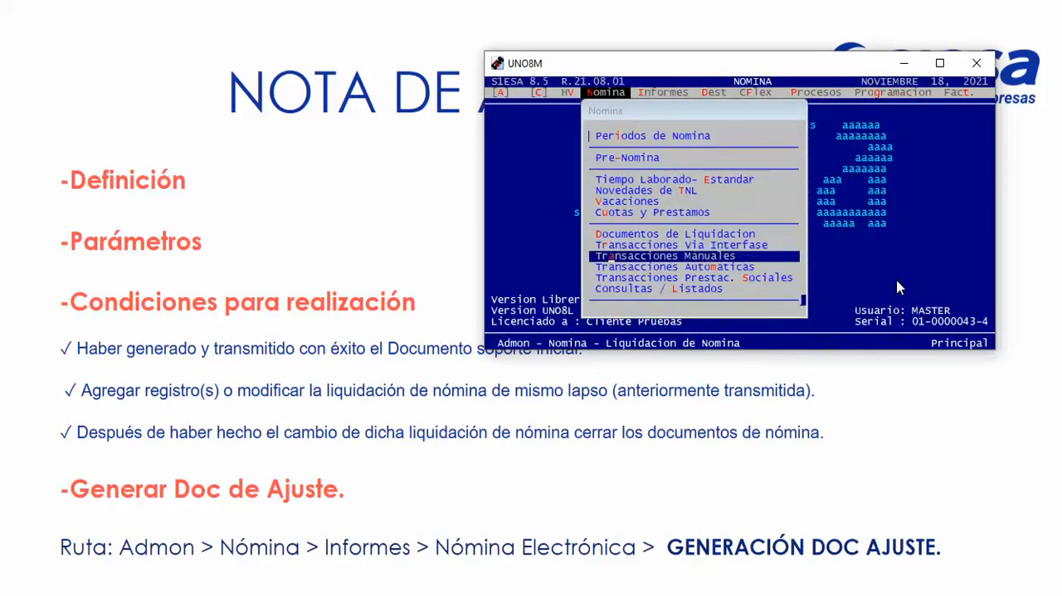
pyautogui.press('Down')
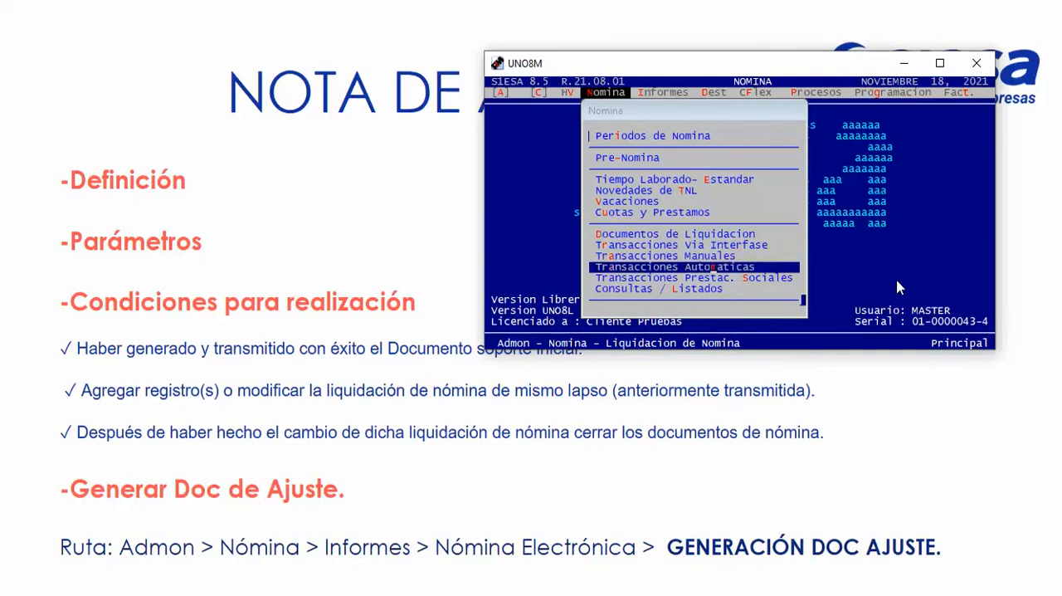
pyautogui.press('Up')
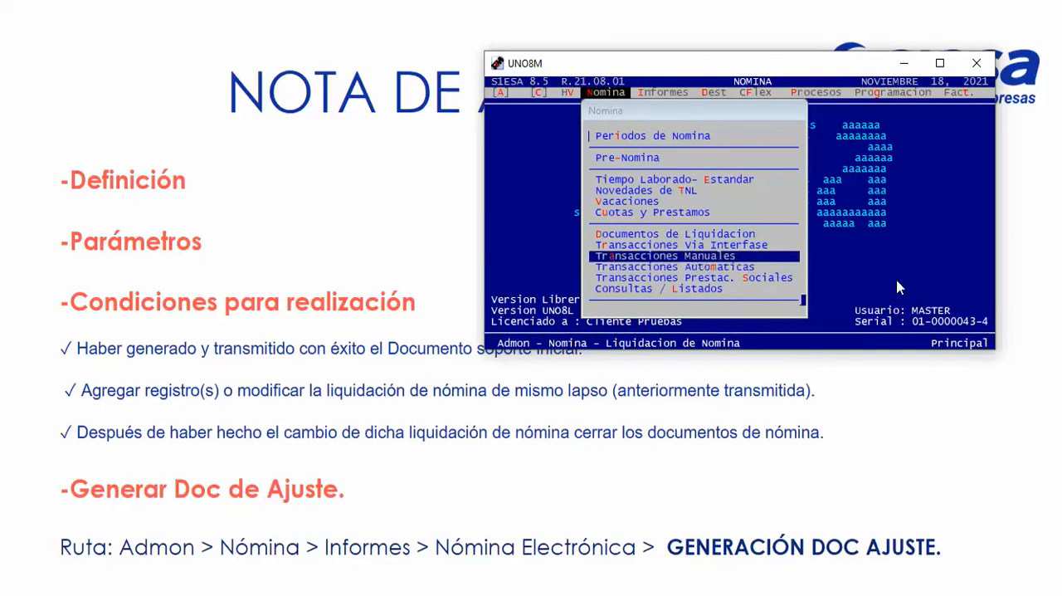
pyautogui.press('Up')
pyautogui.press('Up')
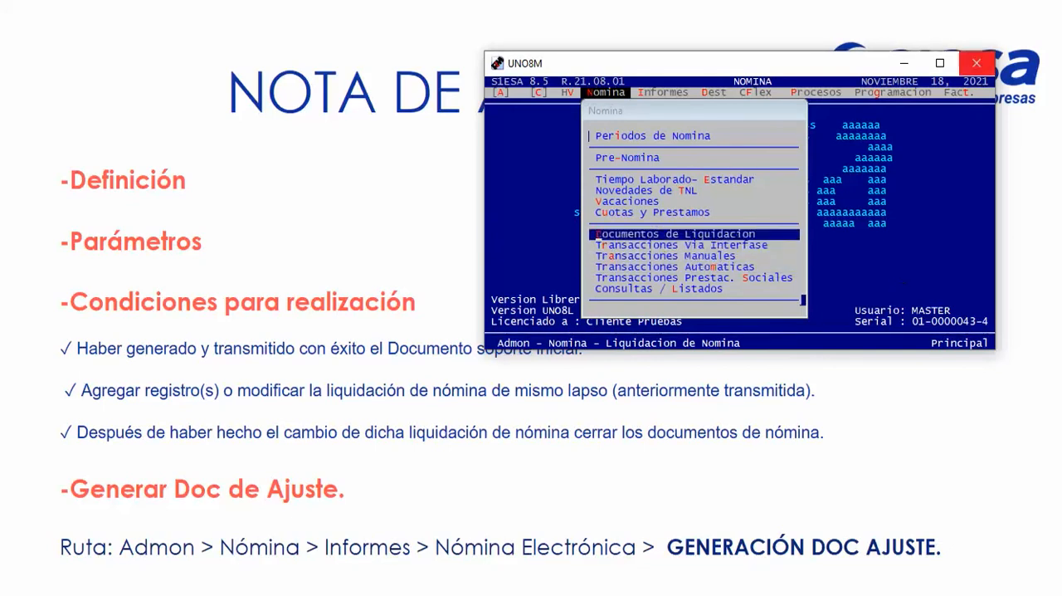
# Return the window to full size, then examine the Documentos de Liquidacion options and the transaction entries below it.
pyautogui.click(940, 63)
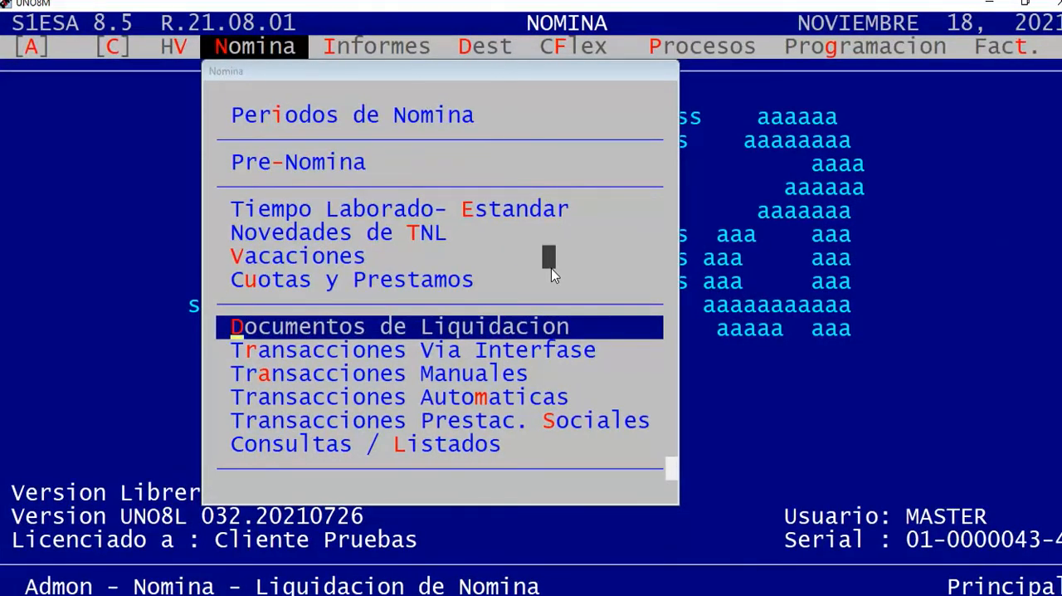
pyautogui.press('Return')
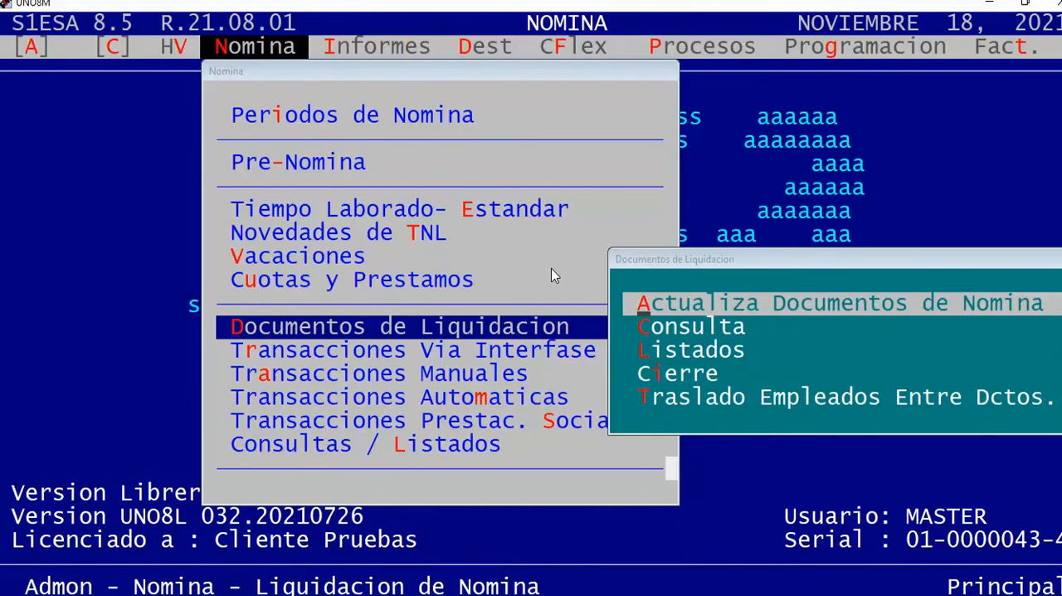
pyautogui.press('Escape')
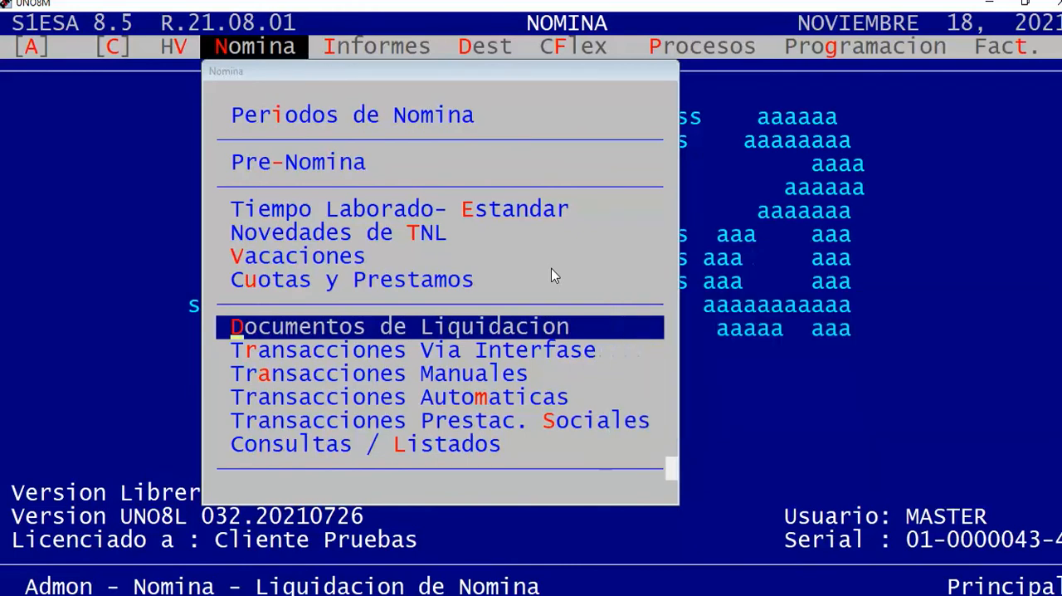
pyautogui.press('Down')
pyautogui.press('Down')
pyautogui.press('Down')
pyautogui.press('Up')
pyautogui.press('Up')
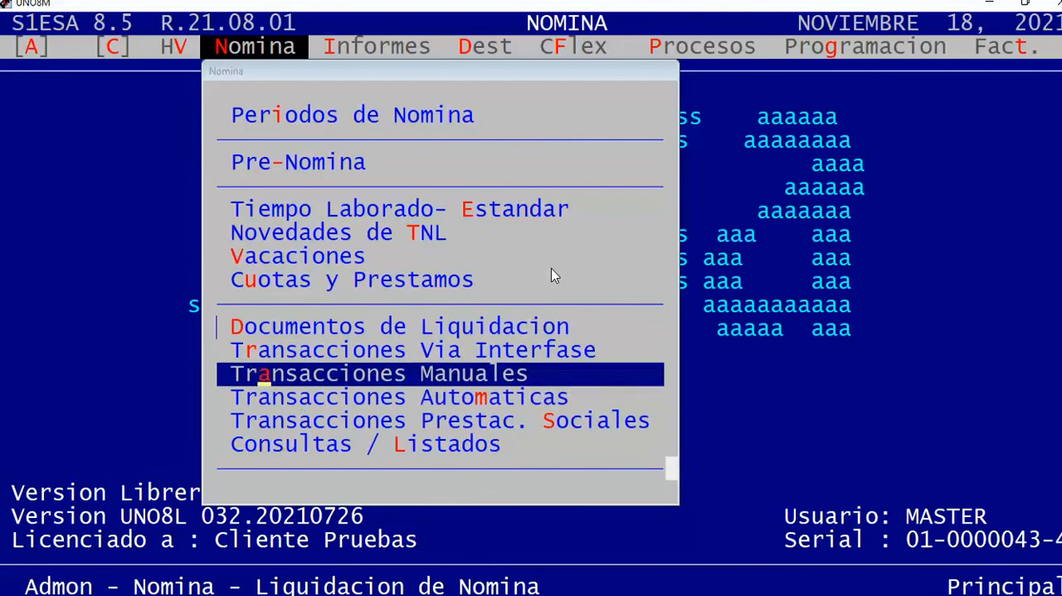
pyautogui.press('Up')
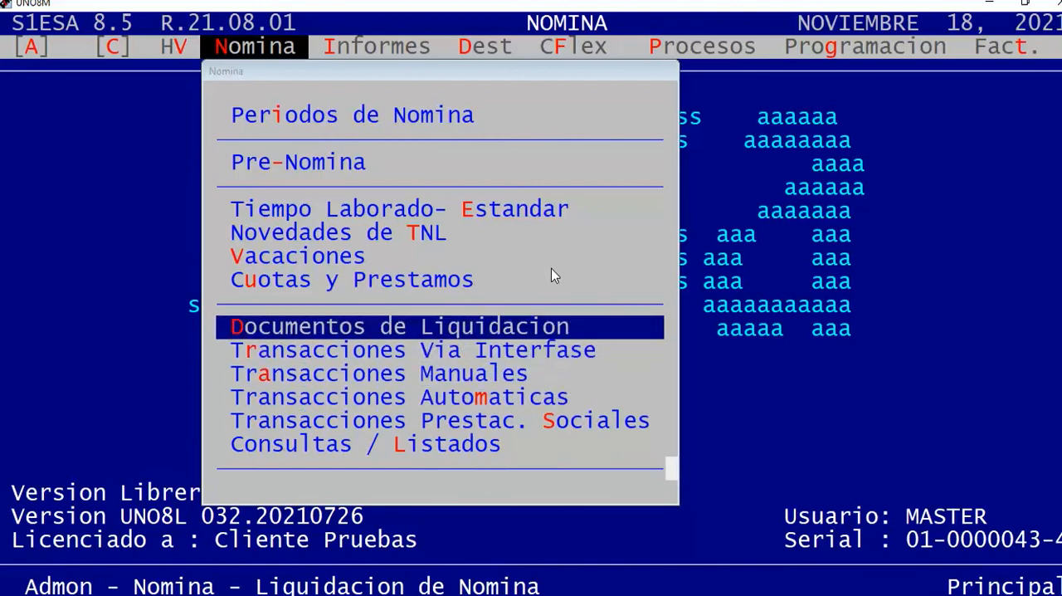
# Open Actualiza Documentos de Nomina from Documentos de Liquidacion and set the lapso to 202102.
pyautogui.press('Return')
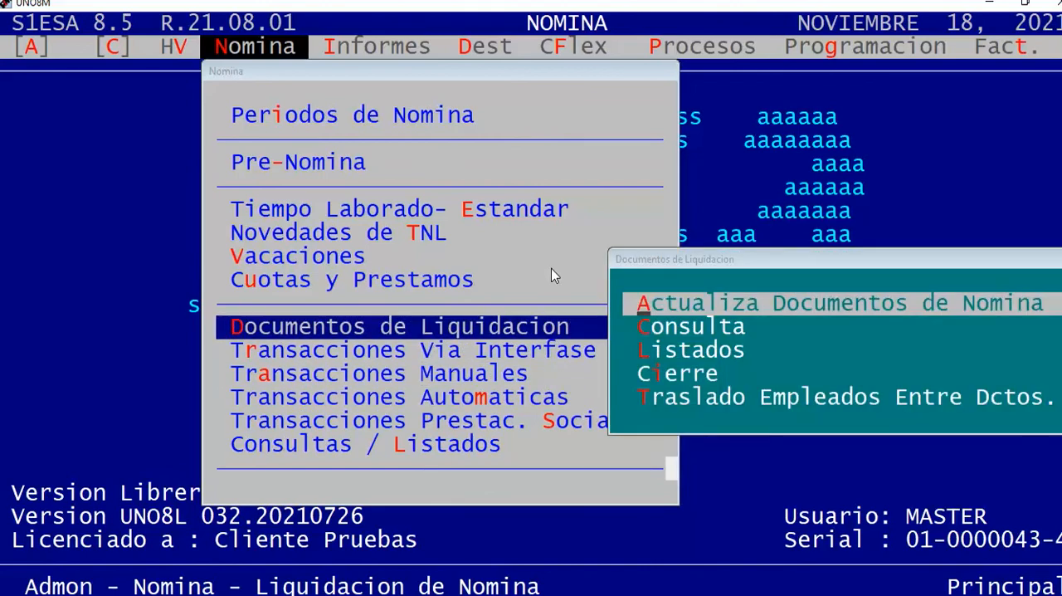
pyautogui.doubleClick(378, 5)
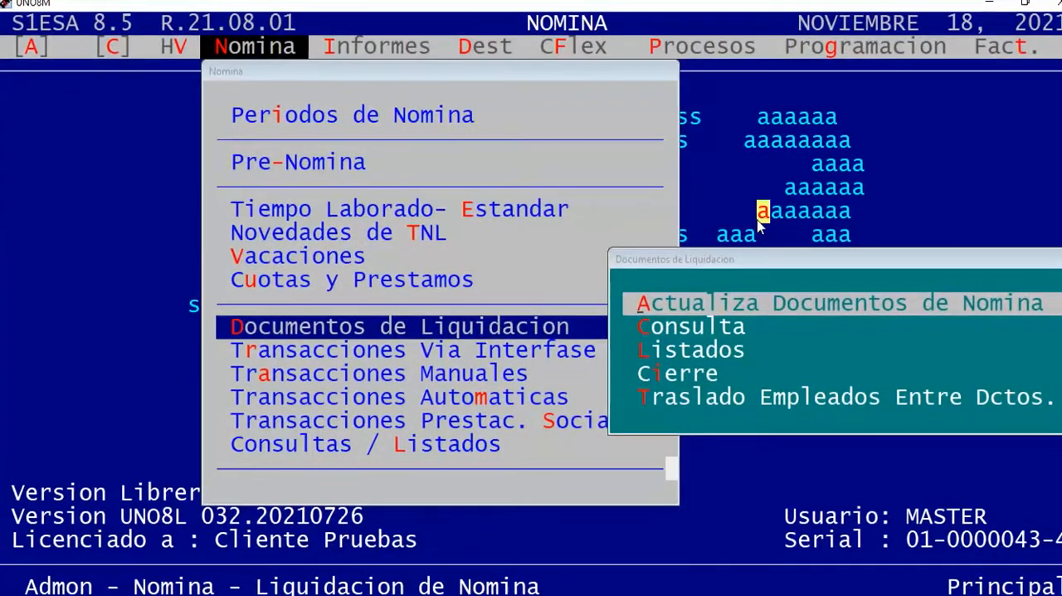
pyautogui.press('Return')
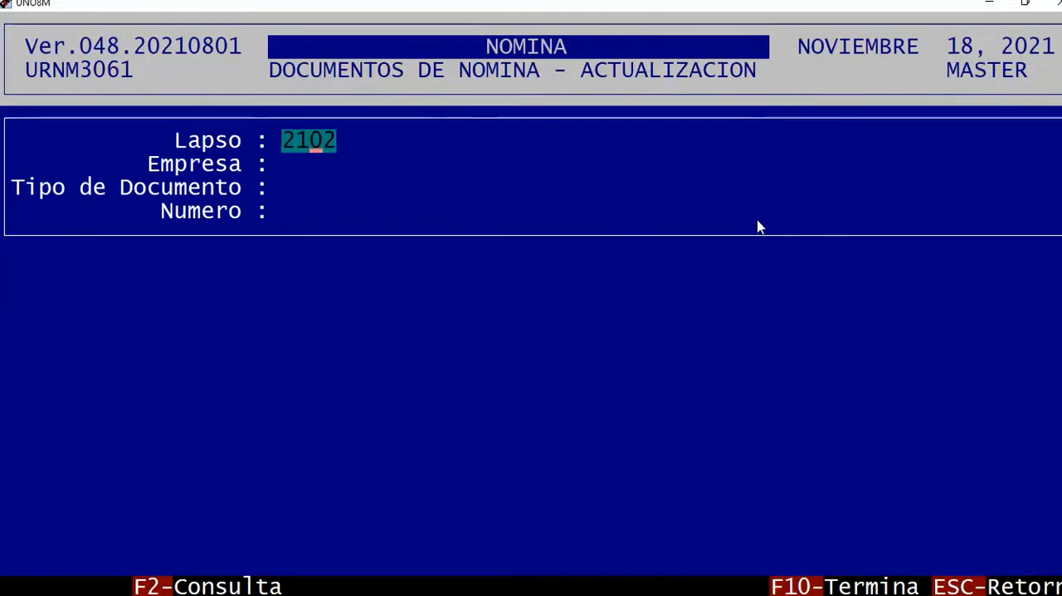
pyautogui.press('Return')
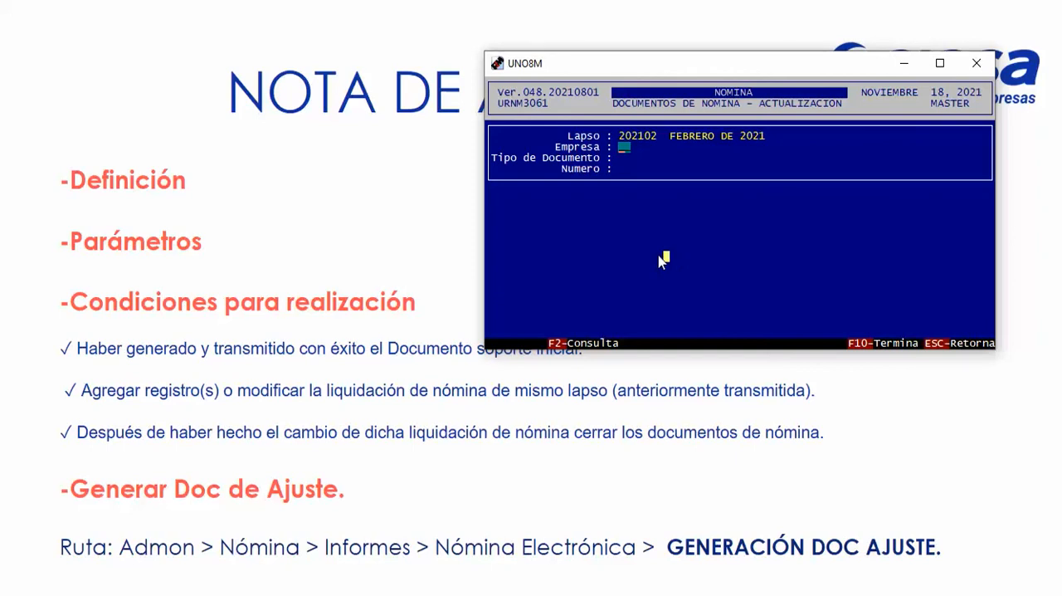
pyautogui.doubleClick(654, 67)
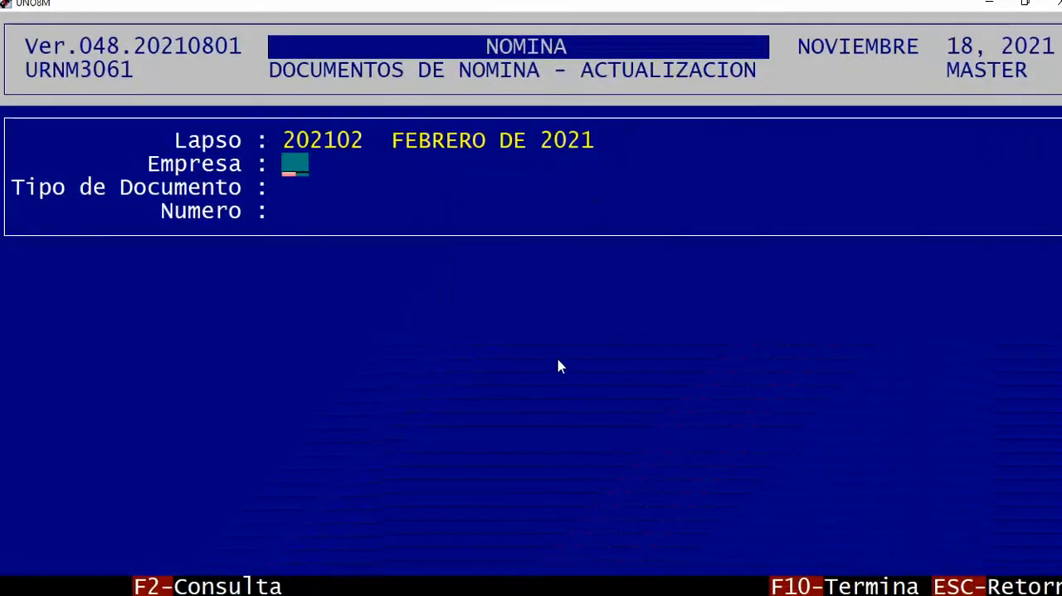
# Start a new payroll document for company CC, C.O. 001, with document type OT.
pyautogui.write('CC')
pyautogui.press('Return')
pyautogui.press('Return')
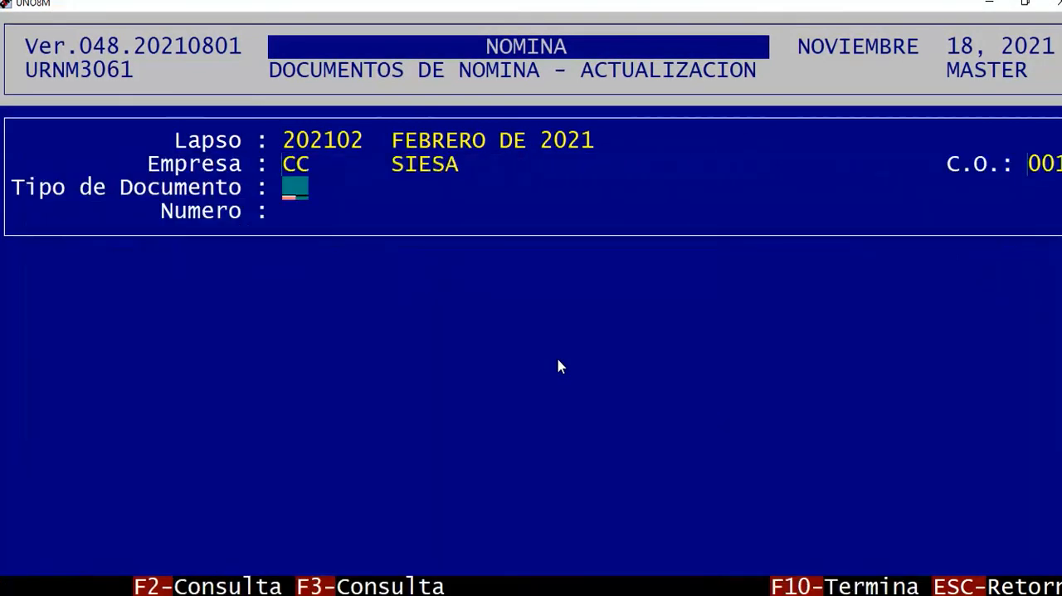
pyautogui.write('OT')
# Set the payroll type to Q NOMINA QUINCENAL, the settlement period to 2021-04 and the document date to 20210228.
pyautogui.press('Return')
pyautogui.press('Return')
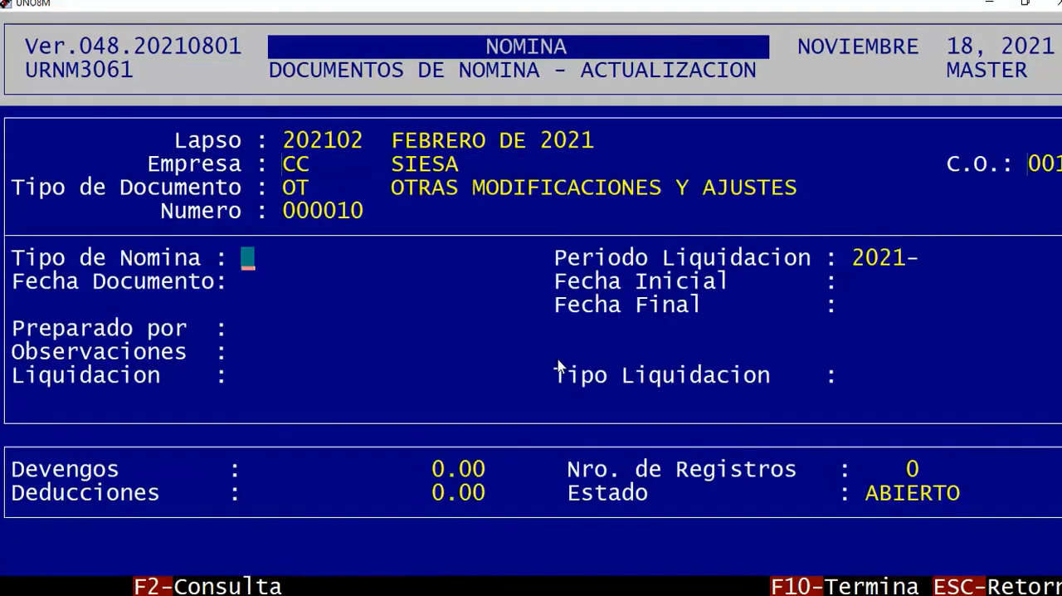
pyautogui.press('F2')
pyautogui.press('Return')
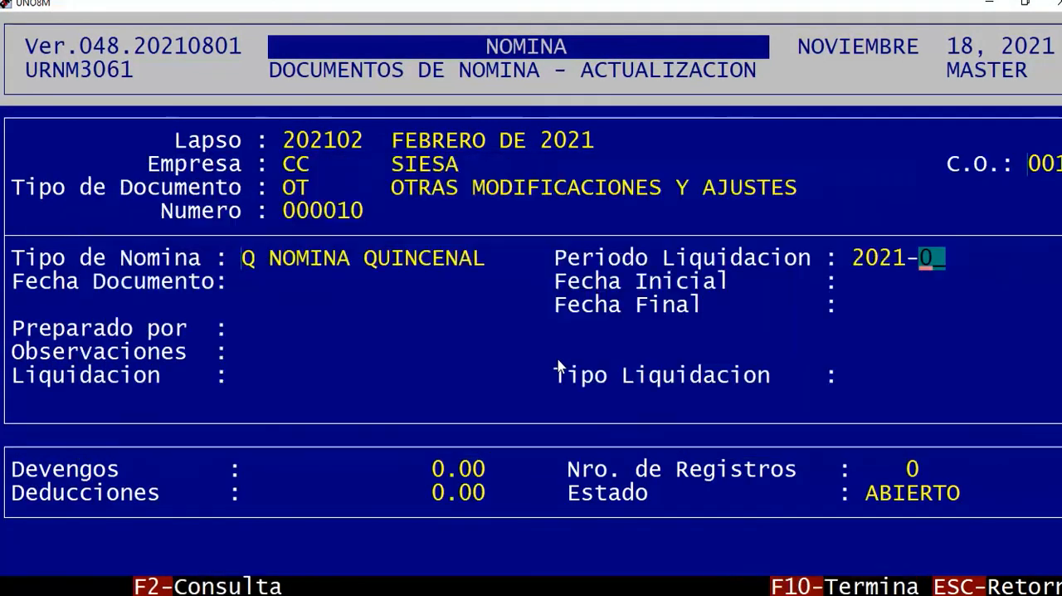
pyautogui.press('F2')
pyautogui.press('Down')
pyautogui.press('Down')
pyautogui.press('Down')
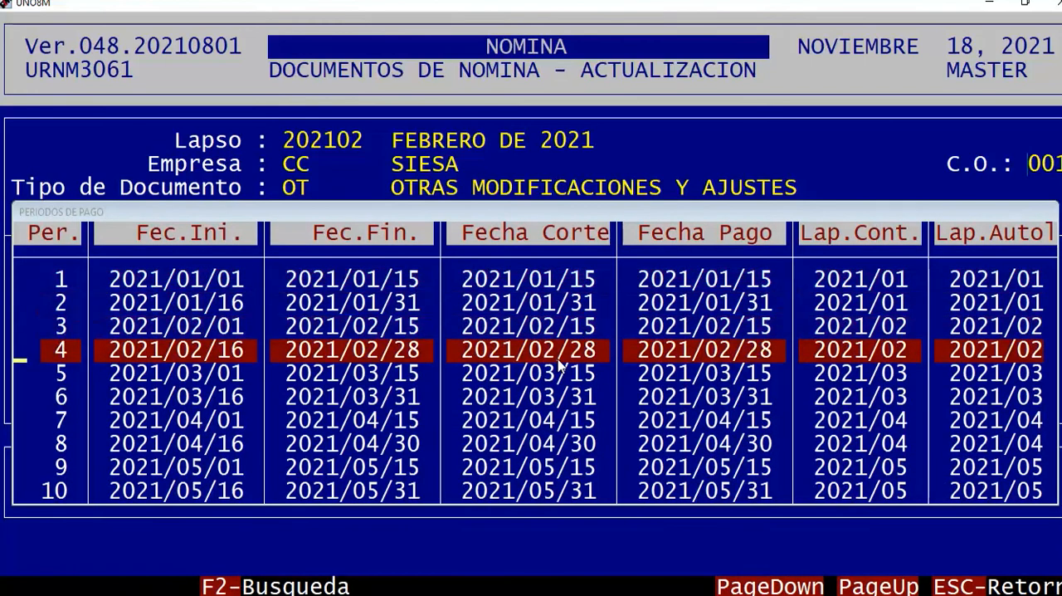
pyautogui.press('Return')
pyautogui.press('Return')
pyautogui.press('Return')
pyautogui.press('Return')
# Enter the preparer's name in Preparado por and "." as the Observaciones of the document.
pyautogui.write('MI')
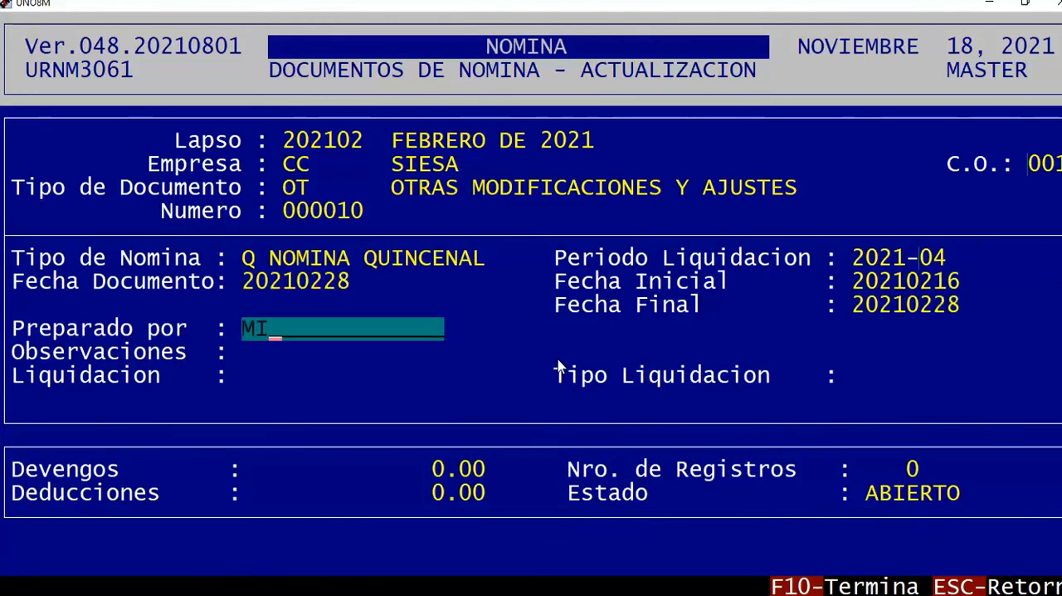
pyautogui.write('CHAEL SIESA')
pyautogui.press('Return')
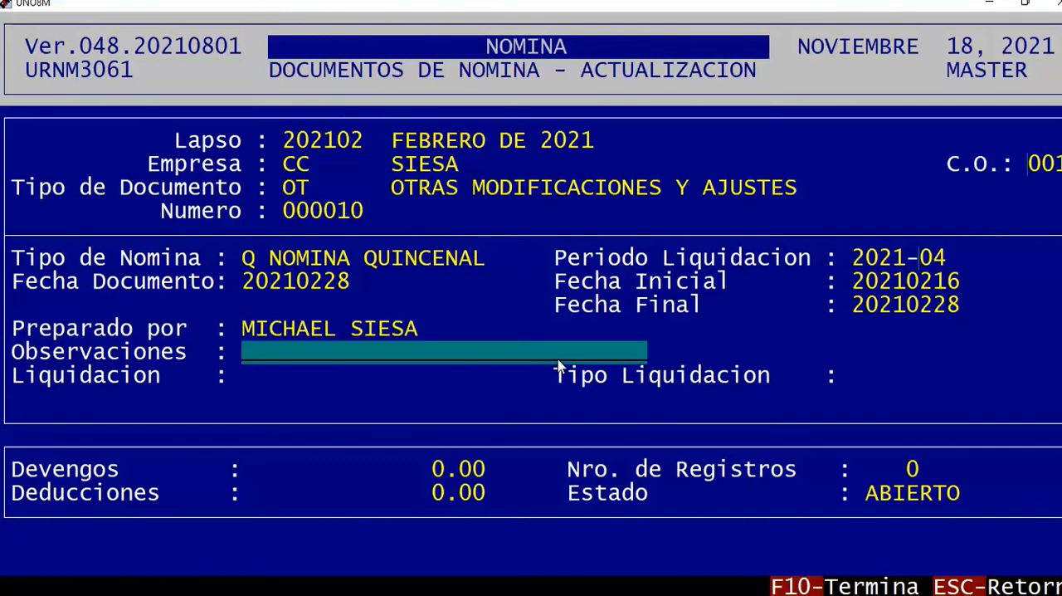
pyautogui.write('.')
pyautogui.press('Return')
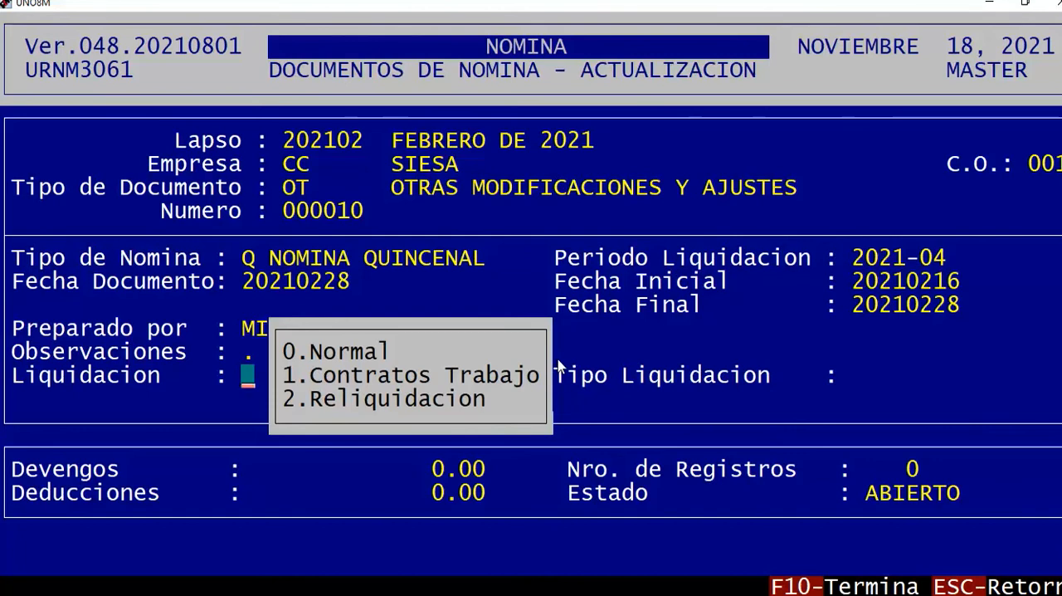
# Set Liquidacion to 0 Normal and Tipo Liquidacion to Selectiva for the document.
pyautogui.write('0')
pyautogui.press('Return')
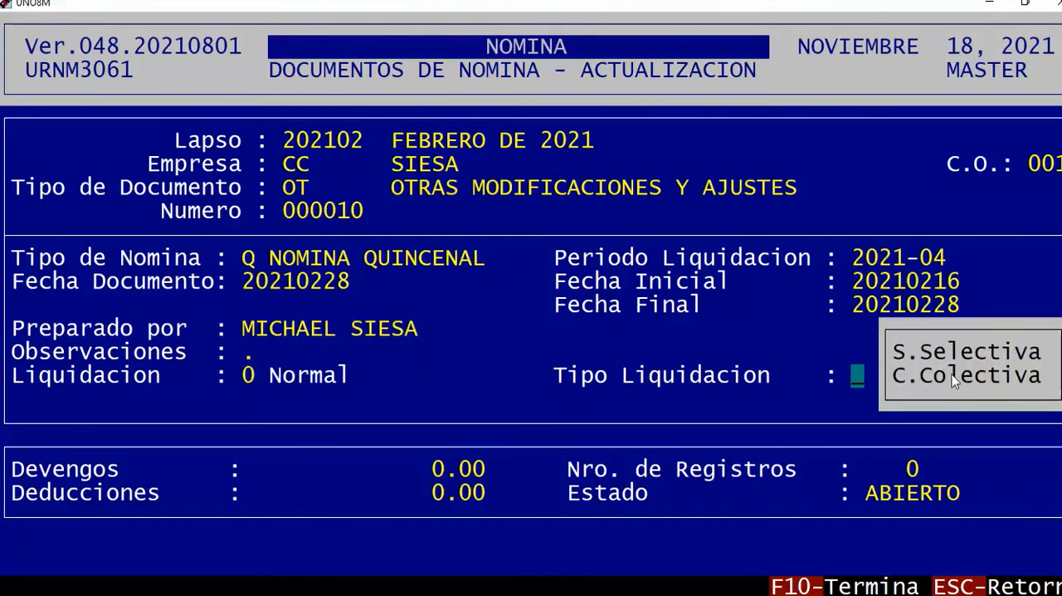
pyautogui.moveTo(887, 357); pyautogui.dragTo(1059, 357)
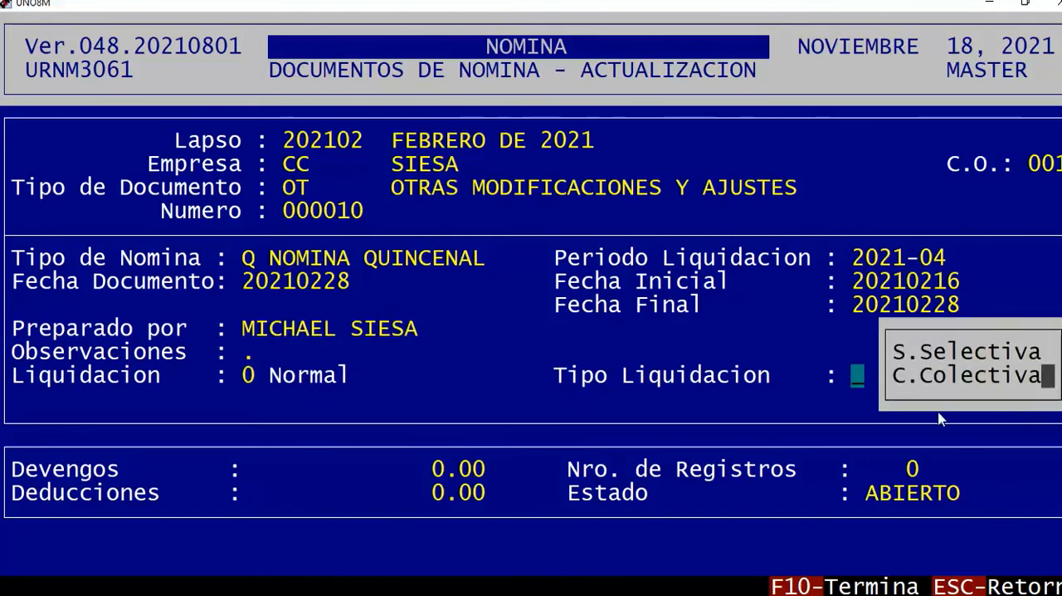
pyautogui.press('Return')
# Add the employee, found by surname, to the selective settlement with Por Empleado/CCosto/Proyecto, and leave the document update.
pyautogui.press('Return')
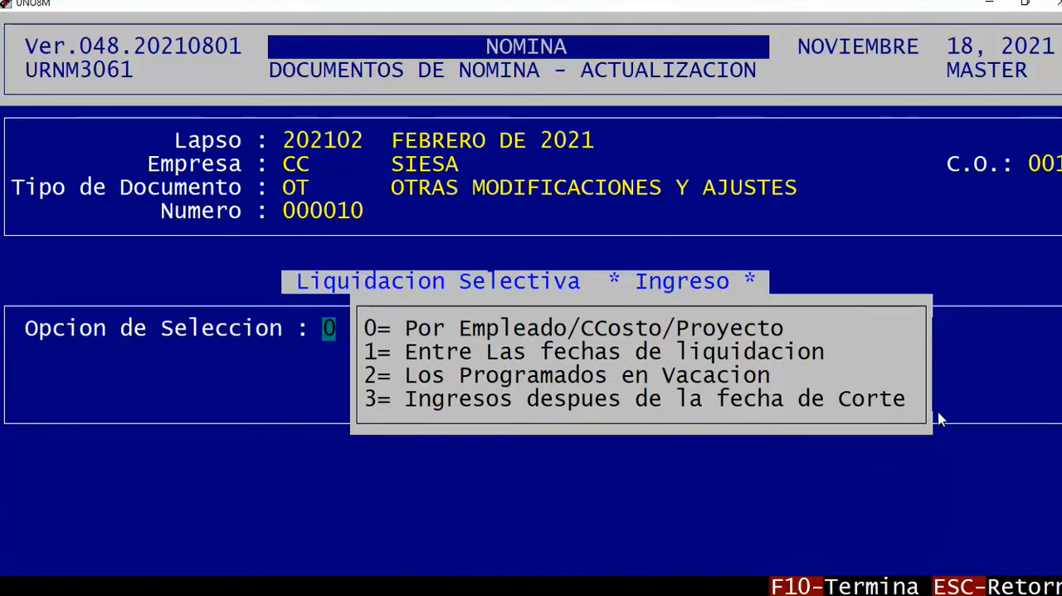
pyautogui.press('Return')
pyautogui.press('F2')
pyautogui.write('CORTEZ')
pyautogui.press('Return')
pyautogui.press('Return')
pyautogui.write('1')
pyautogui.press('Return')
pyautogui.press('Return')
pyautogui.press('Escape')
pyautogui.press('Escape')
pyautogui.press('Escape')
# Open the De Tiempos y Otros entry under Transacciones Manuales.
pyautogui.press('Down')
pyautogui.press('Down')
pyautogui.press('Down')
pyautogui.press('Up')
pyautogui.press('Down')
pyautogui.press('Up')
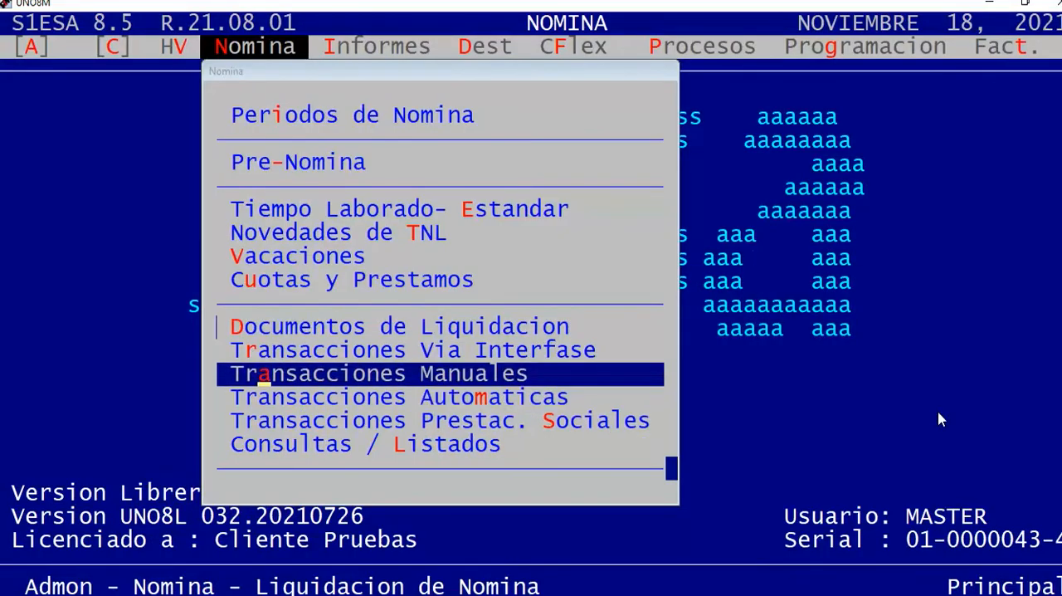
pyautogui.press('Return')
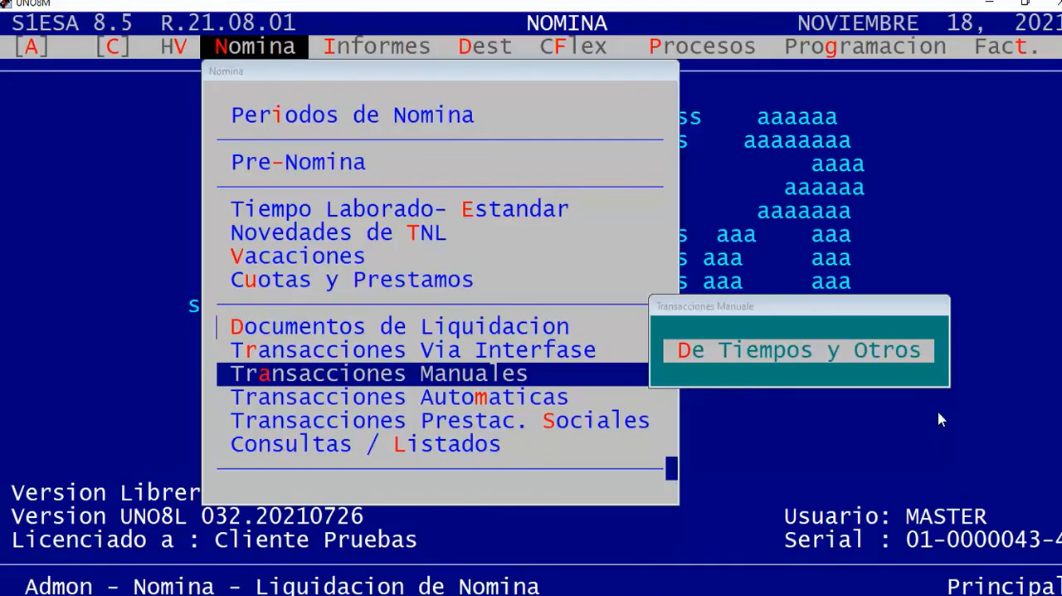
pyautogui.press('Return')
pyautogui.press('Return')
# Load the new OT document of lapso 202102 for company CC and choose capture Por Empleado.
pyautogui.press('Return')
pyautogui.press('Return')
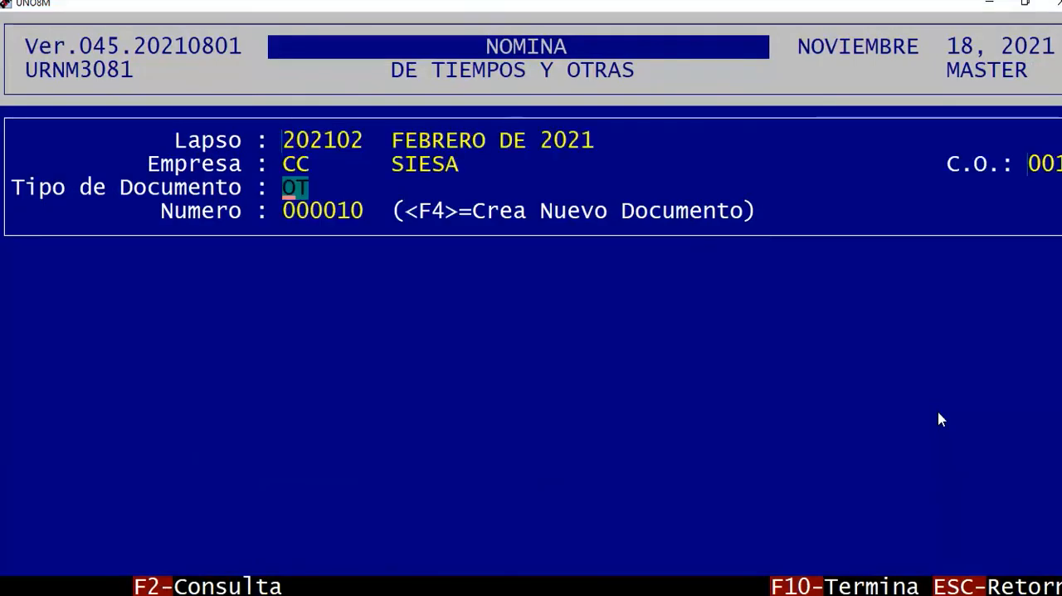
pyautogui.press('Return')
pyautogui.press('Return')
pyautogui.press('s')
# Accept the additional capture option and select the employee through a surname search by Nombre / Razon Social.
pyautogui.press('Return')
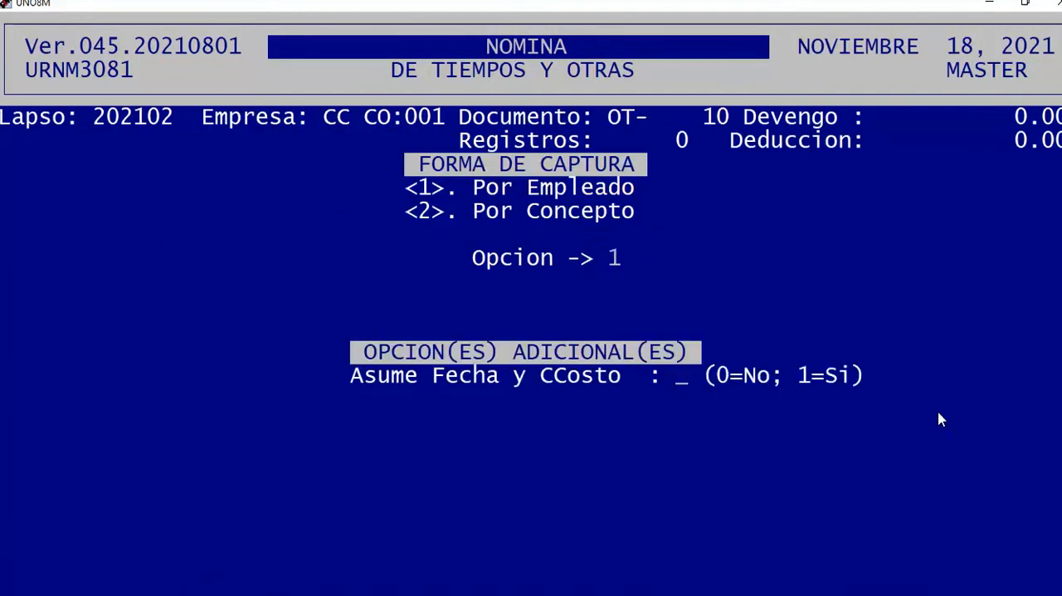
pyautogui.press('Return')
pyautogui.press('Return')
pyautogui.write('CORTEZ')
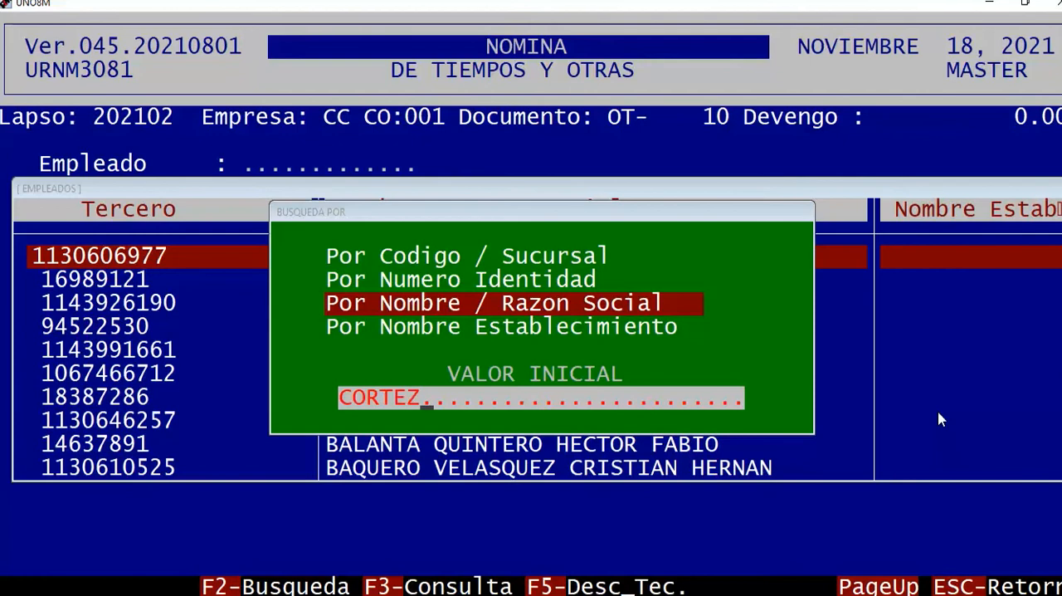
pyautogui.press('Return')
pyautogui.press('Return')
pyautogui.press('Return')
# Record concept 005 AUXILIO DE TRANSPORTE with a value of 15,000 for the employee and leave the transaction entry.
pyautogui.press('Down')
pyautogui.press('Down')
pyautogui.press('Down')
pyautogui.press('Down')
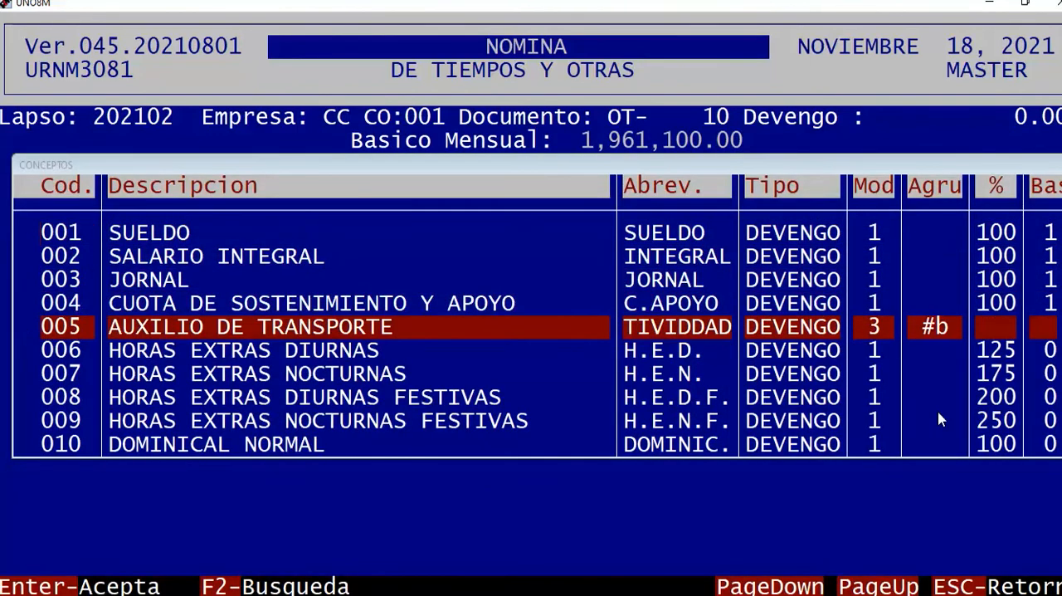
pyautogui.press('Return')
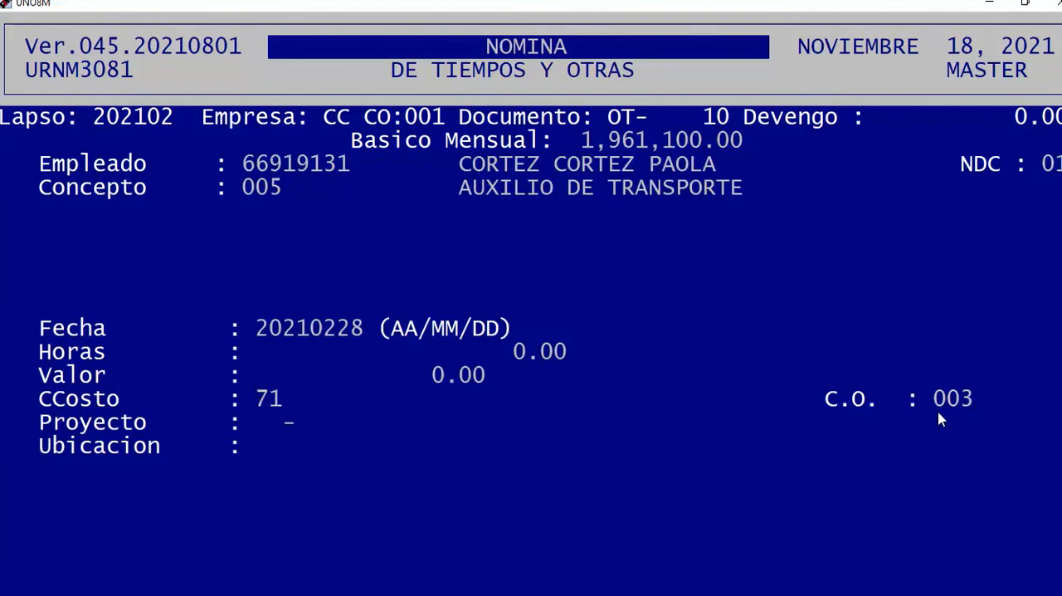
pyautogui.write('15000')
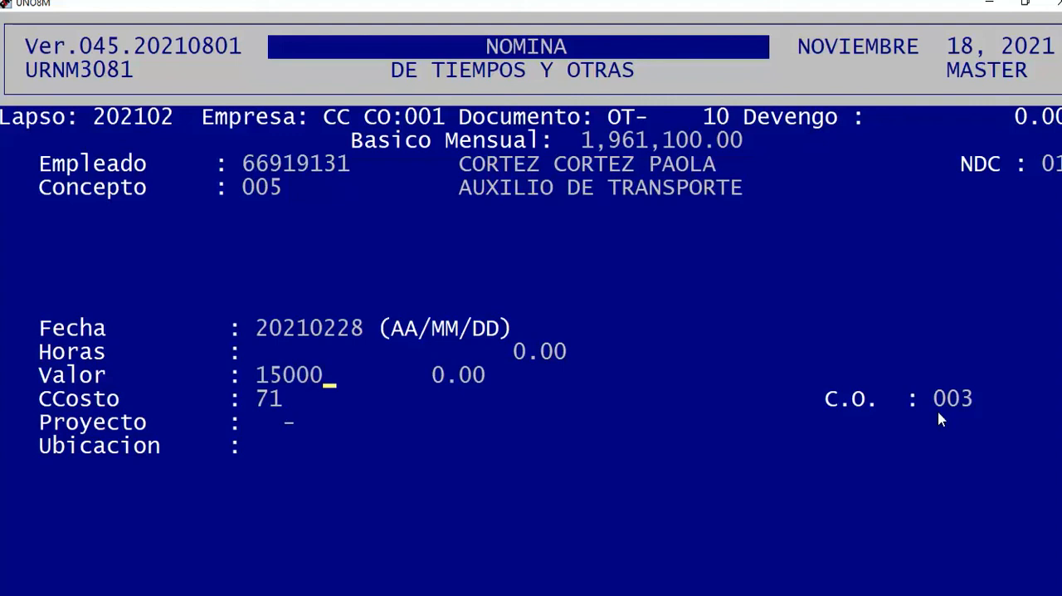
pyautogui.press('Return')
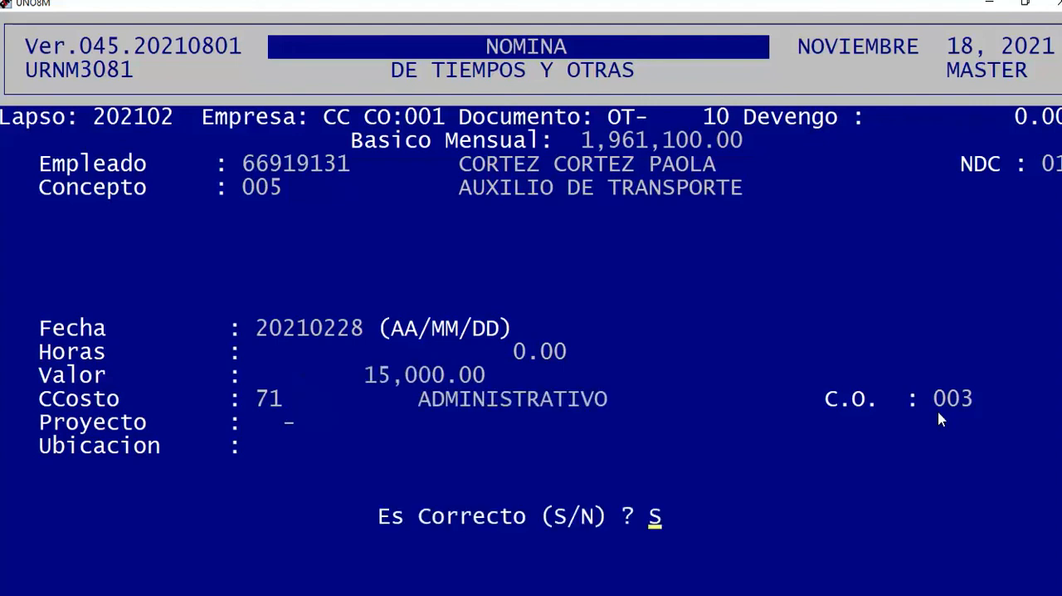
pyautogui.press('Return')
pyautogui.press('Escape')
pyautogui.press('Escape')
pyautogui.press('Escape')
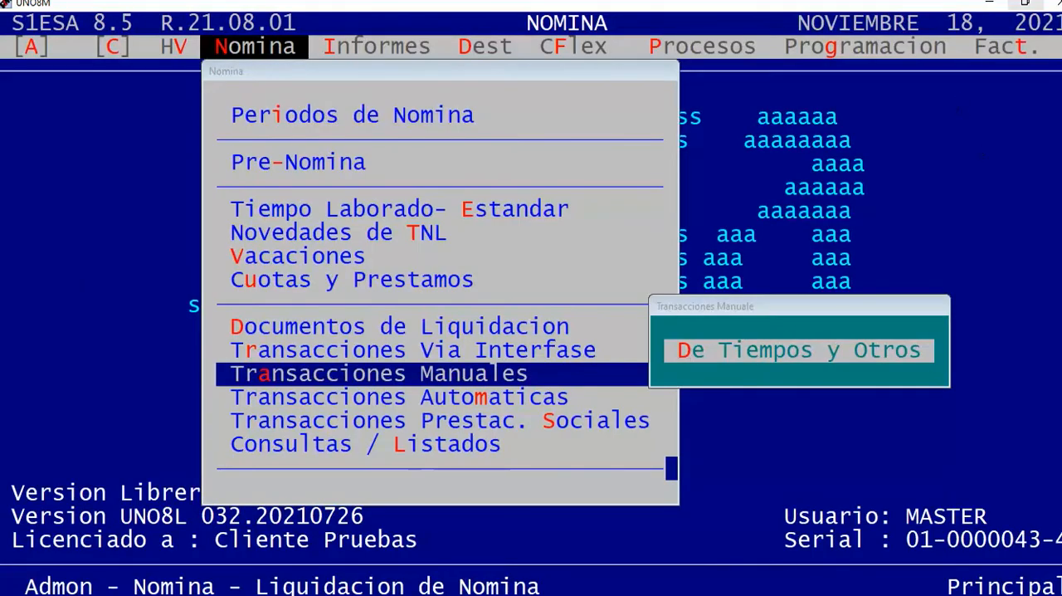
# Reduce the window, move it clear of the slide's listed conditions to review them, and leave Transacciones Manuales.
pyautogui.click(1026, 4)
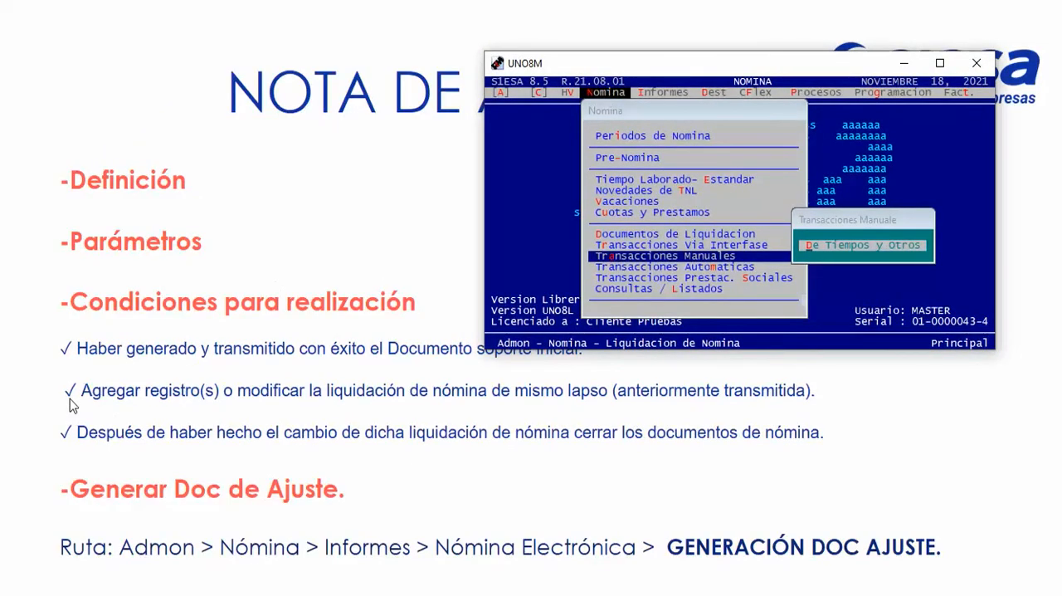
pyautogui.moveTo(653, 73); pyautogui.dragTo(573, 41)
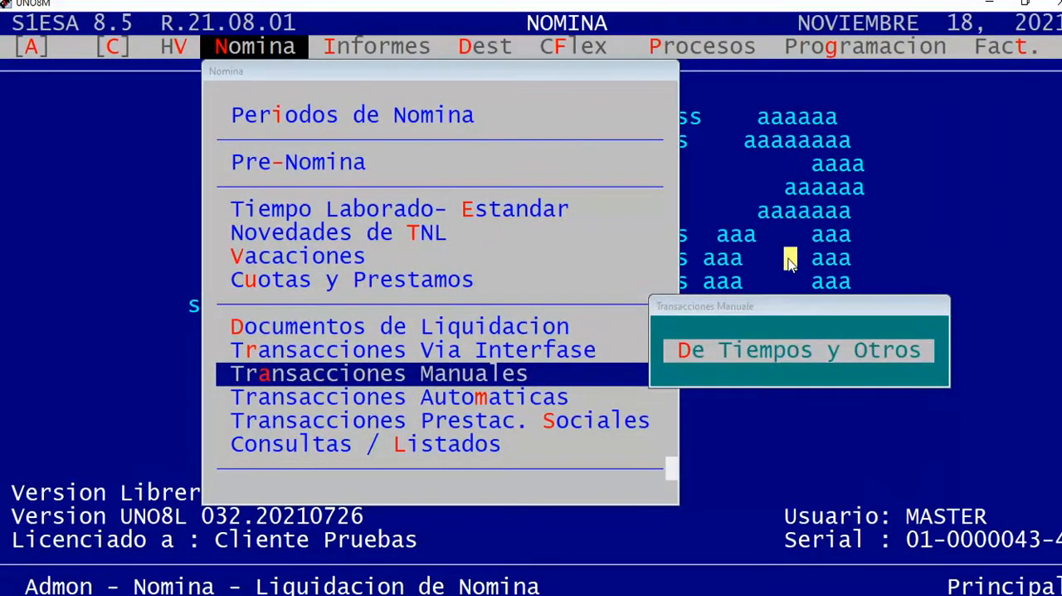
pyautogui.press('Escape')
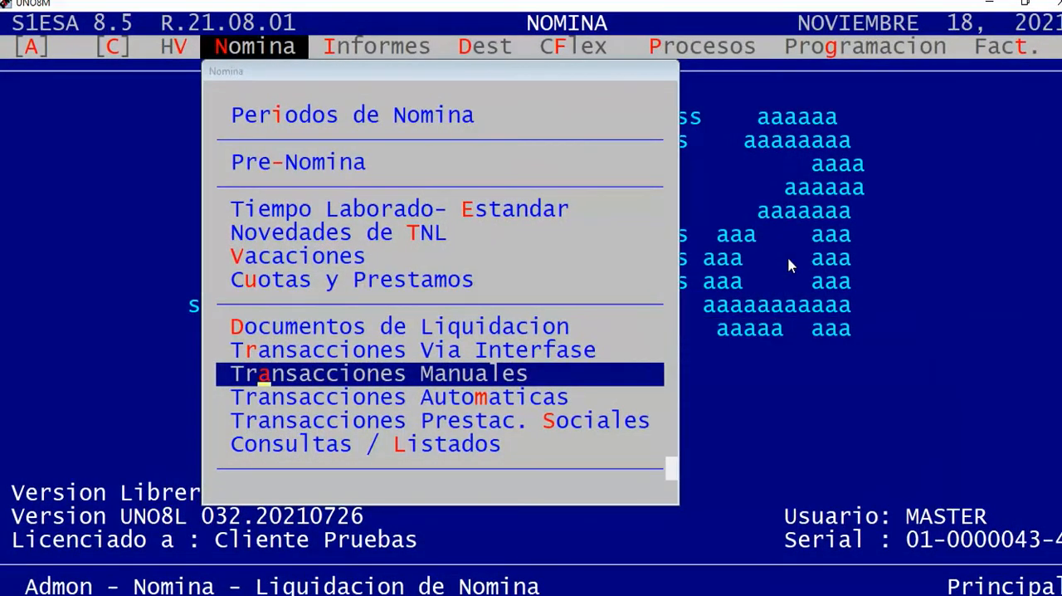
# Open Cierre under Documentos de Liquidacion for lapso 202102 and company CC.
pyautogui.press('Up')
pyautogui.press('Up')
pyautogui.press('Return')
pyautogui.press('Down')
pyautogui.press('Down')
pyautogui.press('Down')
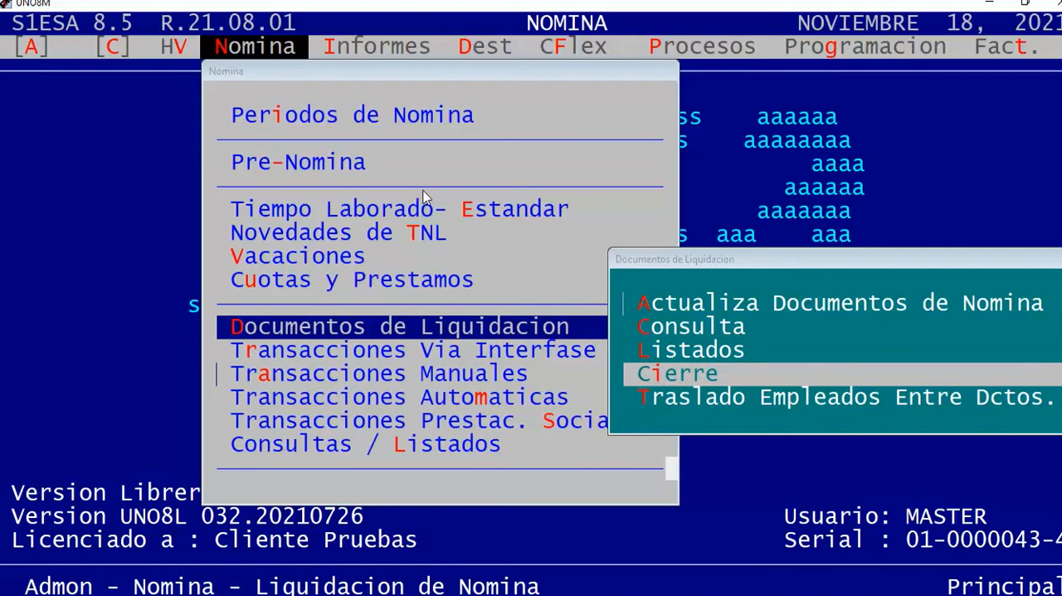
pyautogui.click(670, 384)
pyautogui.press('Return')
# Run the payroll document closing for document type OT and leave the Cierre form.
pyautogui.press('Return')
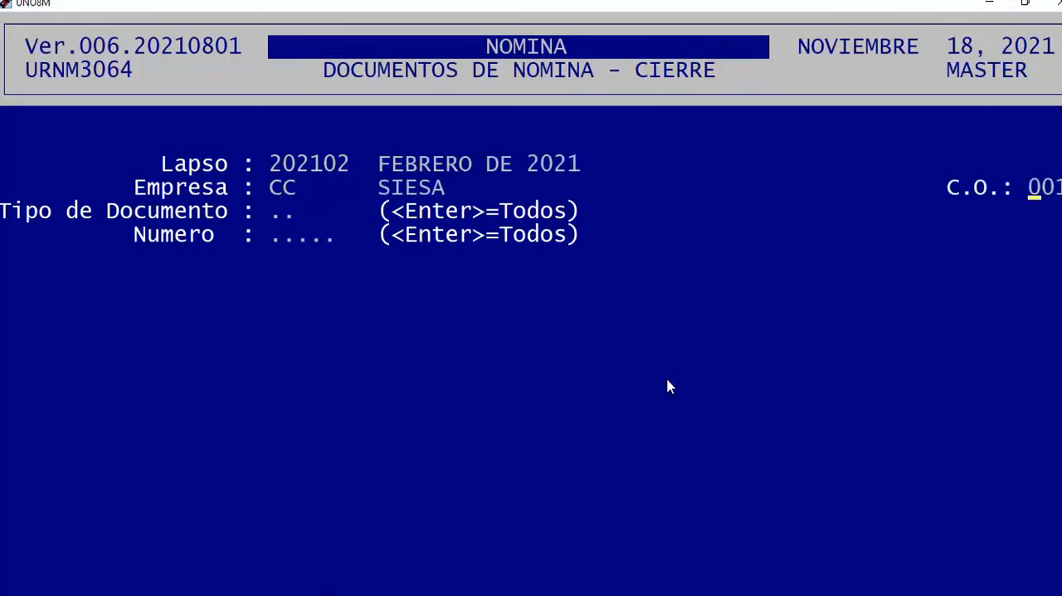
pyautogui.write('OT')
pyautogui.press('Return')
# Run Cierre once more with the offered values and leave the payroll settlement options.
pyautogui.press('Return')
pyautogui.press('Down')
pyautogui.press('Down')
pyautogui.press('Down')
pyautogui.press('Return')
pyautogui.press('Return')
pyautogui.press('Escape')
pyautogui.press('Escape')
pyautogui.press('Escape')
pyautogui.click(668, 377)
pyautogui.press('Return')
pyautogui.press('Return')
pyautogui.press('Return')
pyautogui.press('Return')
pyautogui.press('Return')
pyautogui.press('Return')
pyautogui.press('Return')
pyautogui.press('Return')
pyautogui.press('Return')
pyautogui.press('Escape')
pyautogui.press('Escape')
pyautogui.press('Escape')
pyautogui.press('Escape')
# Examine the Generacion Doc. Soporte and Generacion Doc Ajuste options of Nomina Electronica in Informes and the generation route on the slide.
pyautogui.press('Right')
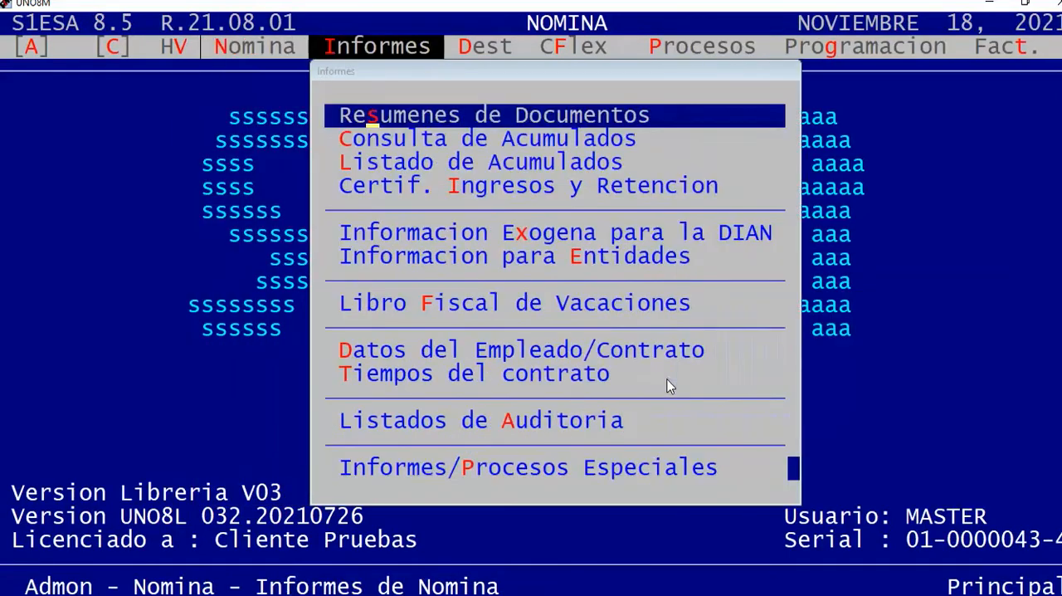
pyautogui.press('Up')
pyautogui.press('Return')
pyautogui.press('Down')
pyautogui.press('Down')
pyautogui.press('Down')
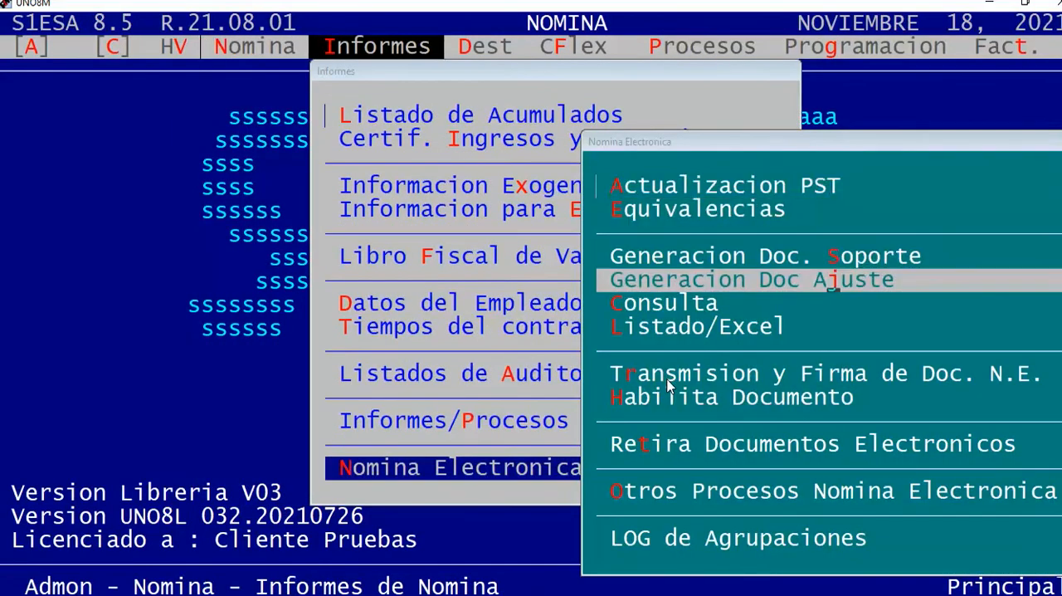
pyautogui.press('Up')
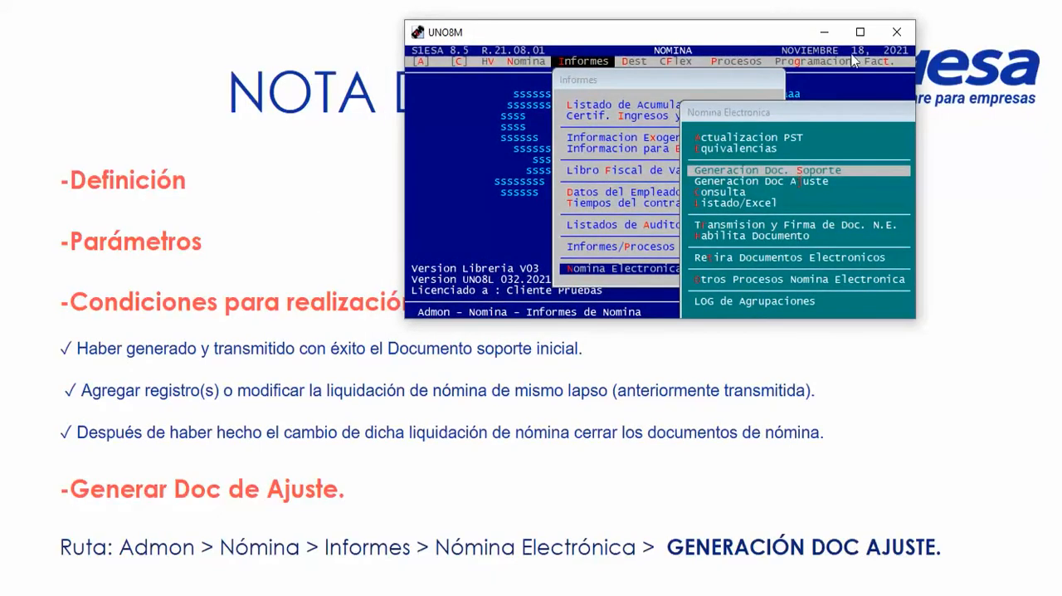
pyautogui.click(825, 33)
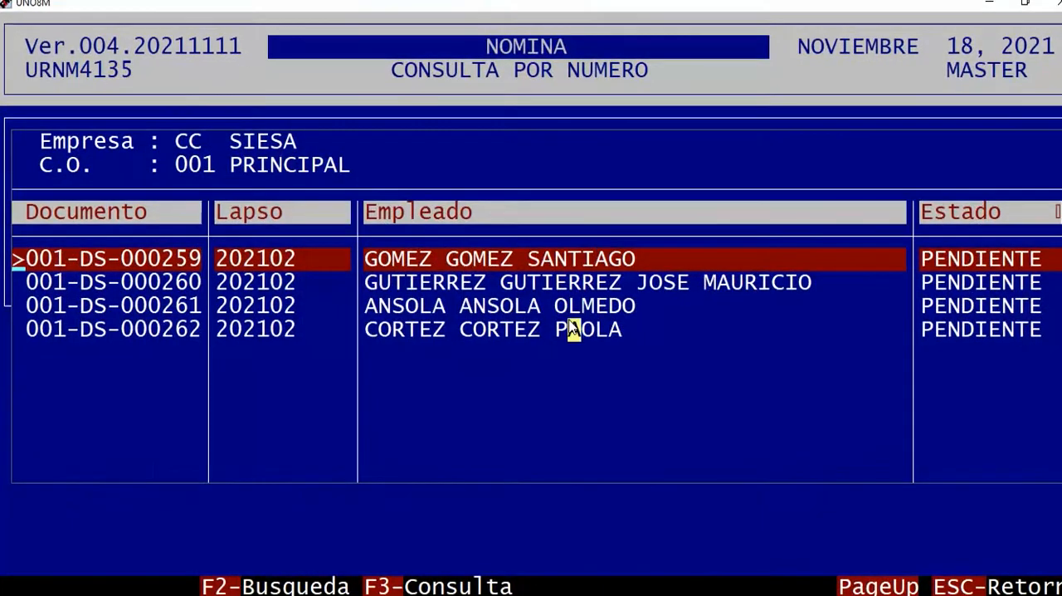
pyautogui.press('Escape')
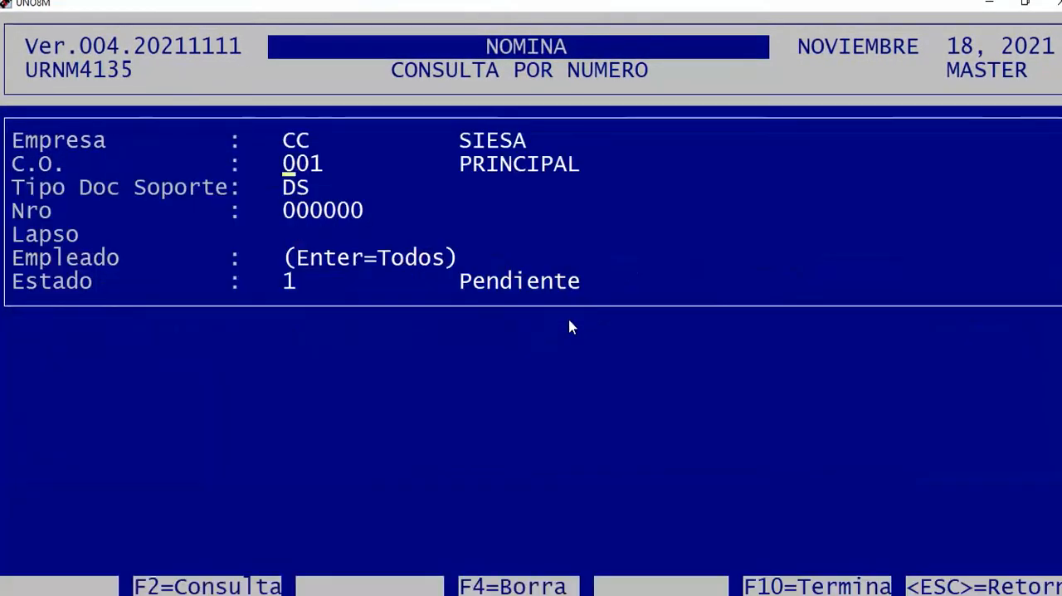
# Leave the Consulta por Numero form and return to the Informes section of the Nomina module.
pyautogui.press('Escape')
pyautogui.press('Escape')
pyautogui.press('Escape')
pyautogui.press('Escape')
pyautogui.press('Down')
pyautogui.press('Return')
pyautogui.press('Right')
pyautogui.press('Right')
pyautogui.press('Right')
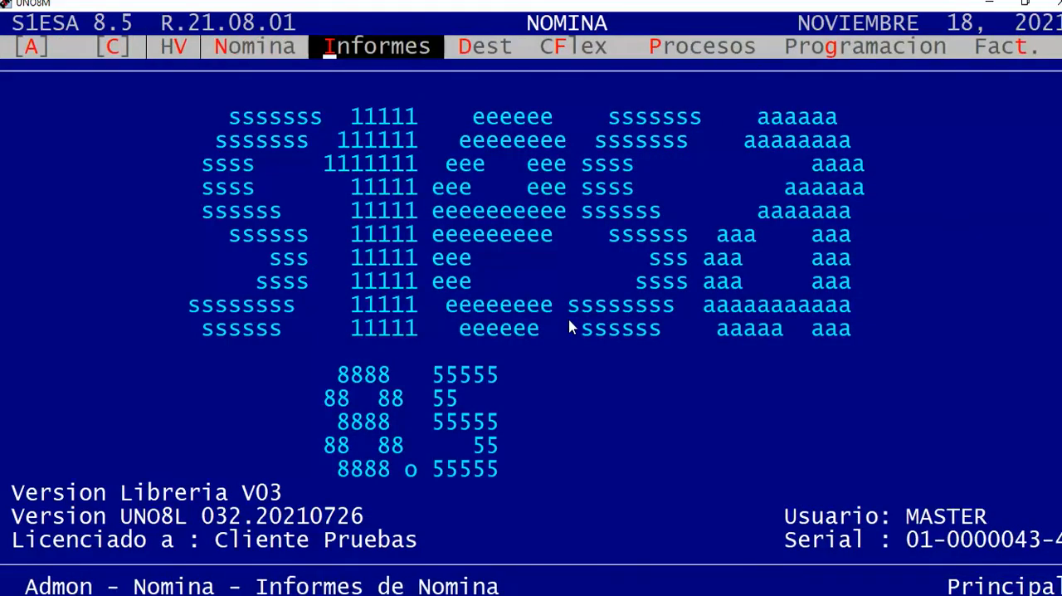
# Open Generacion Doc Ajuste under Nomina Electronica in Informes.
pyautogui.press('Return')
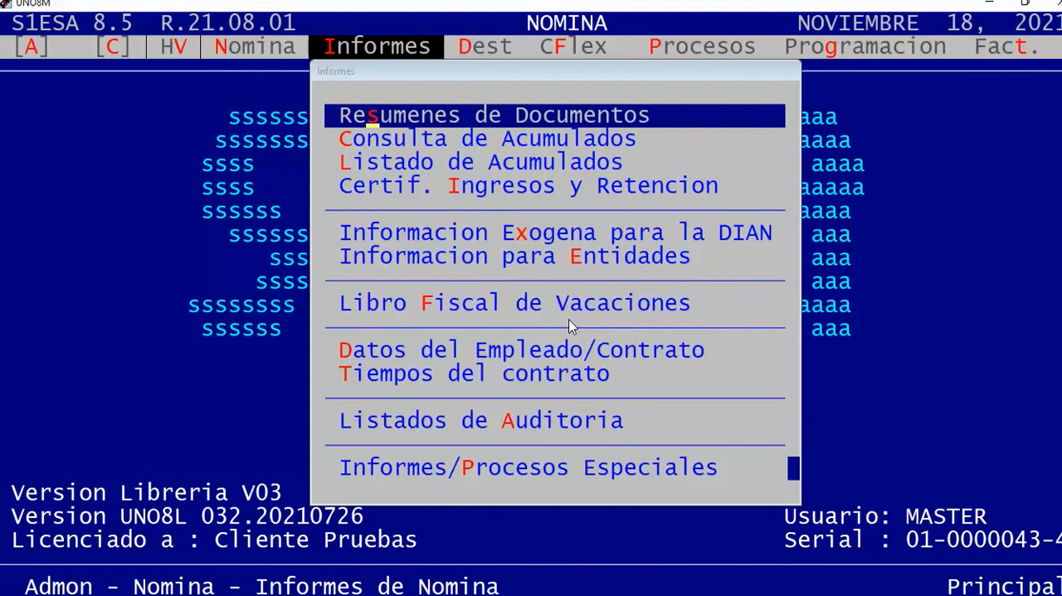
pyautogui.press('Up')
pyautogui.press('Return')
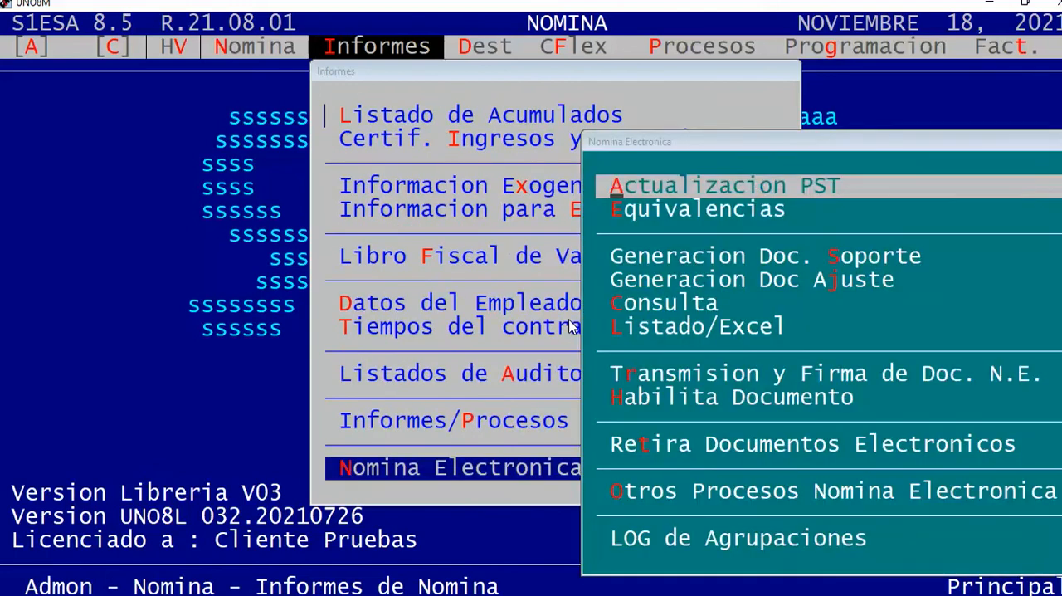
pyautogui.press('Down')
pyautogui.press('Down')
pyautogui.press('Down')
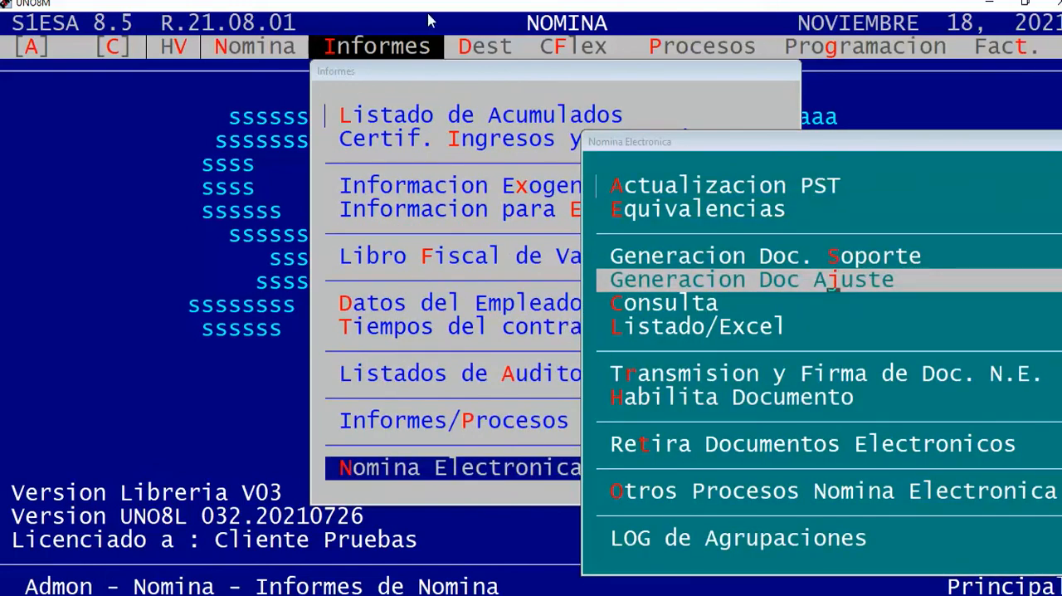
pyautogui.click(632, 279)
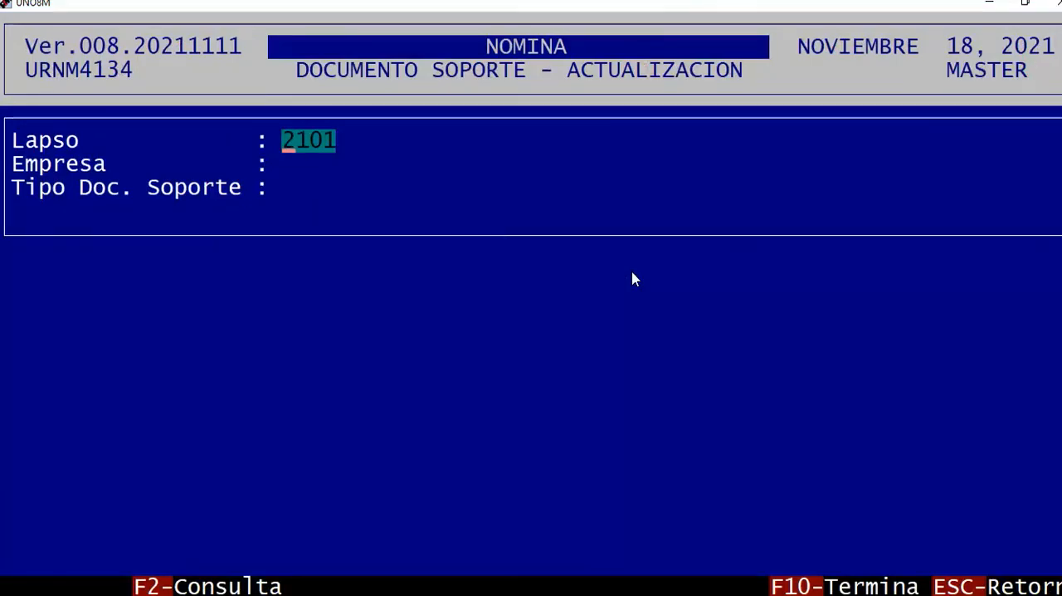
# Set the adjustment generation to Lapso 202102, Empresa CC and C.O. 001, and shrink the window to show the slide behind it.
pyautogui.write('202102')
pyautogui.press('Return')
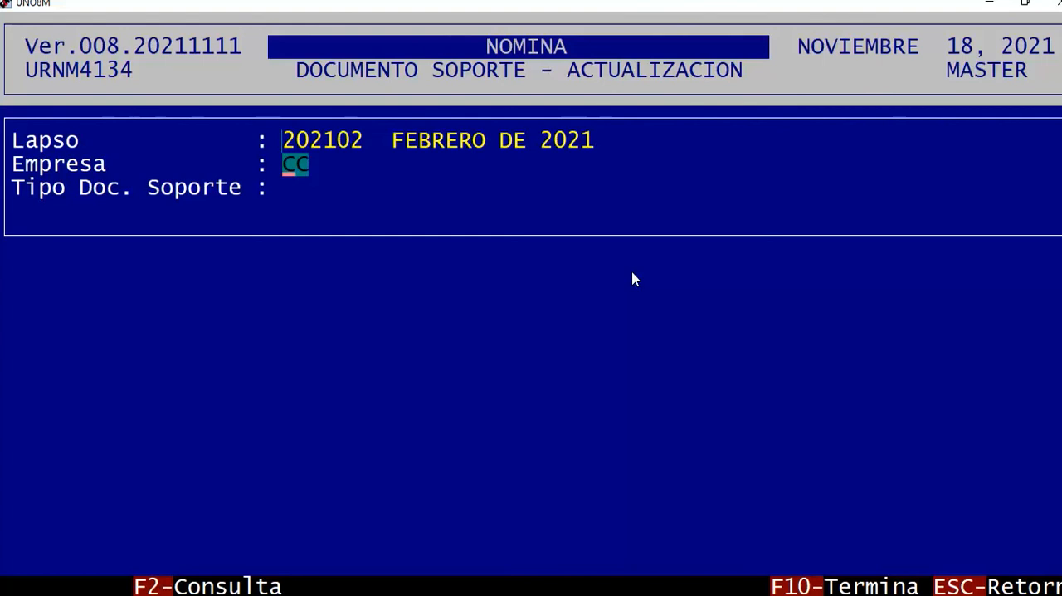
pyautogui.press('Return')
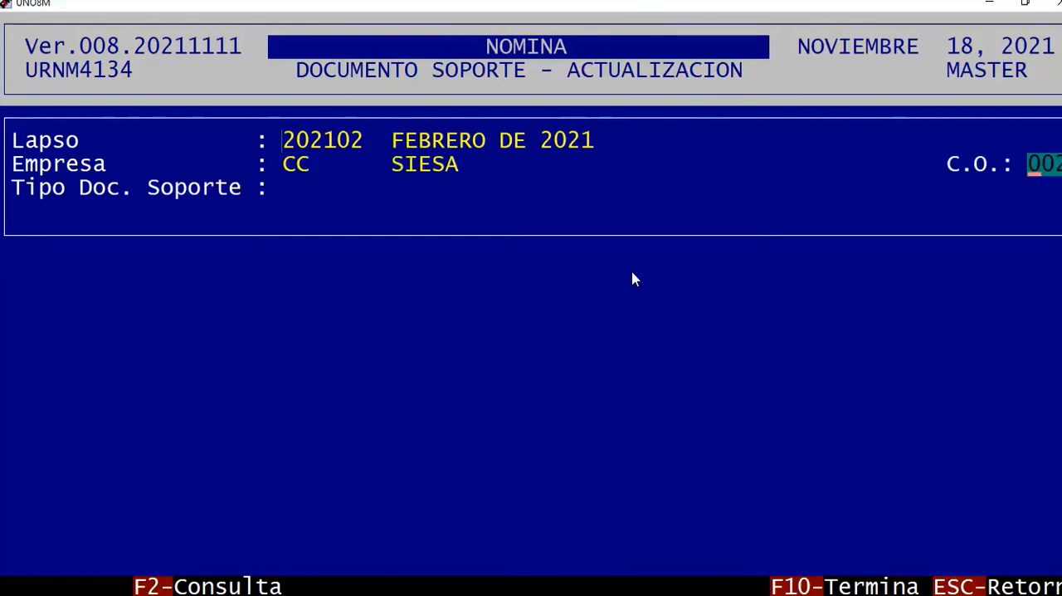
pyautogui.doubleClick(176, 9)
pyautogui.moveTo(574, 241); pyautogui.dragTo(423, 139)
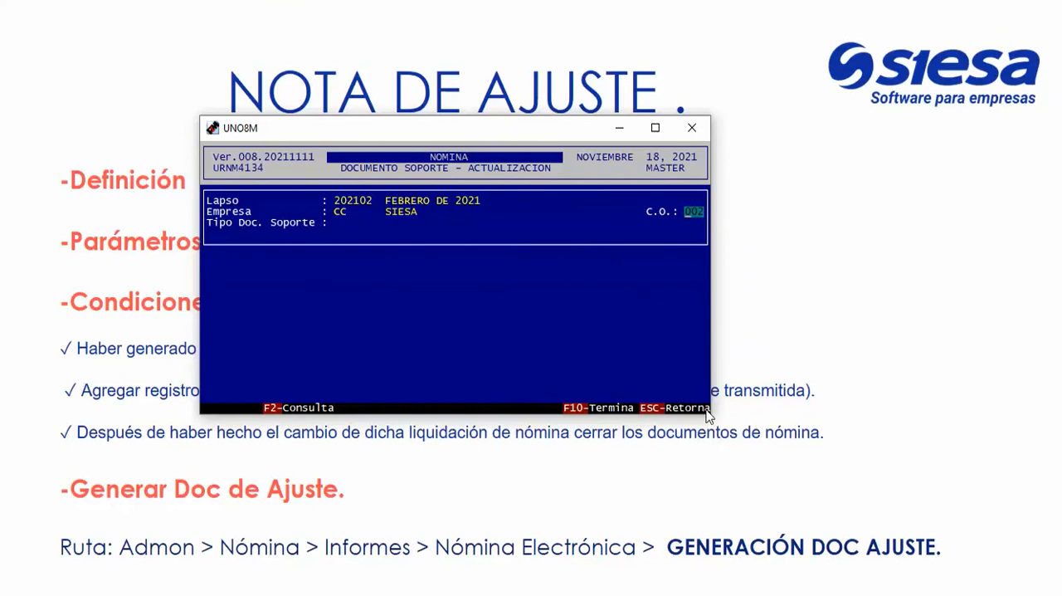
pyautogui.moveTo(712, 419); pyautogui.dragTo(901, 538)
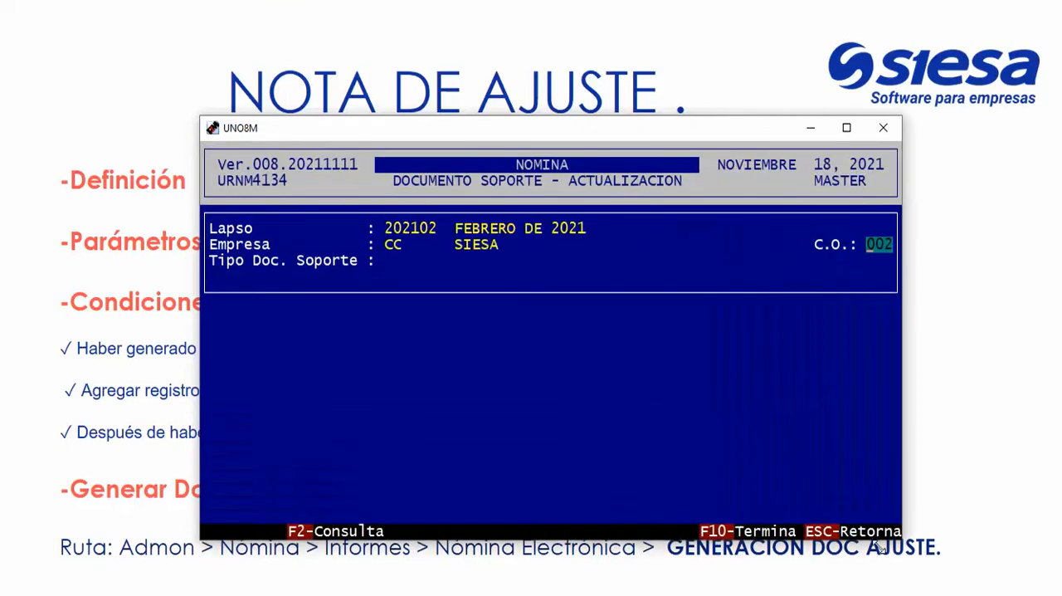
pyautogui.write('001')
pyautogui.press('Return')
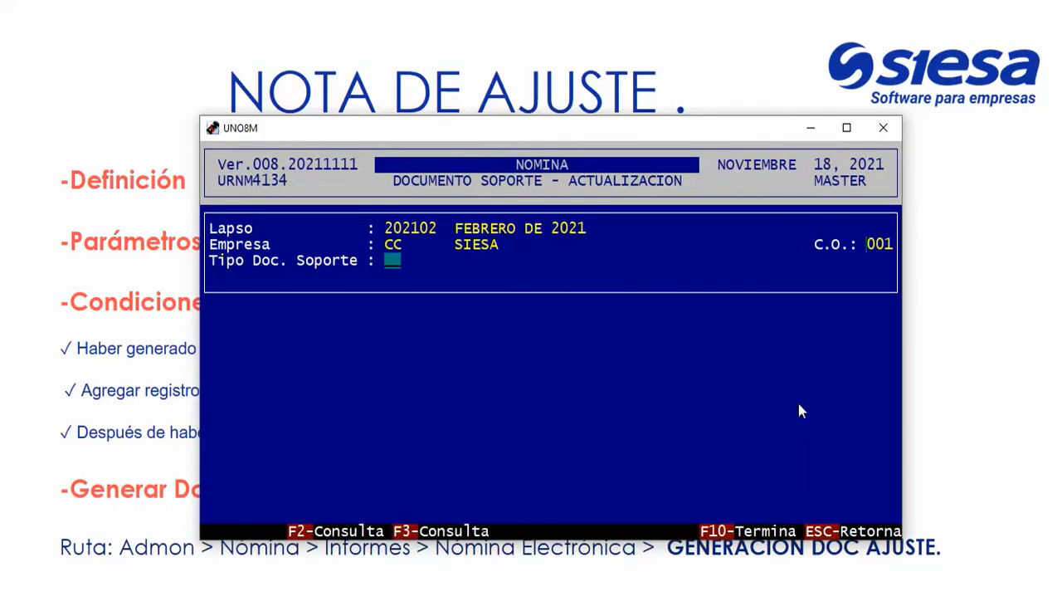
# Look up the available support document types and choose NJ, Nota de Ajuste Nomina Electronica.
pyautogui.press('F3')
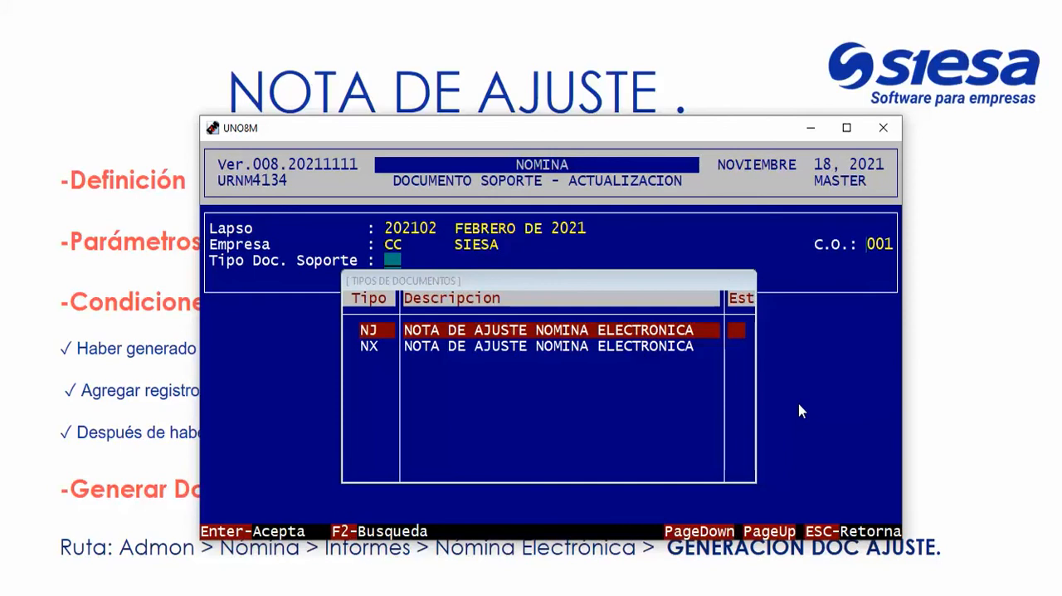
pyautogui.moveTo(334, 249); pyautogui.dragTo(462, 249)
pyautogui.click(523, 330)
pyautogui.moveTo(365, 330); pyautogui.dragTo(691, 347)
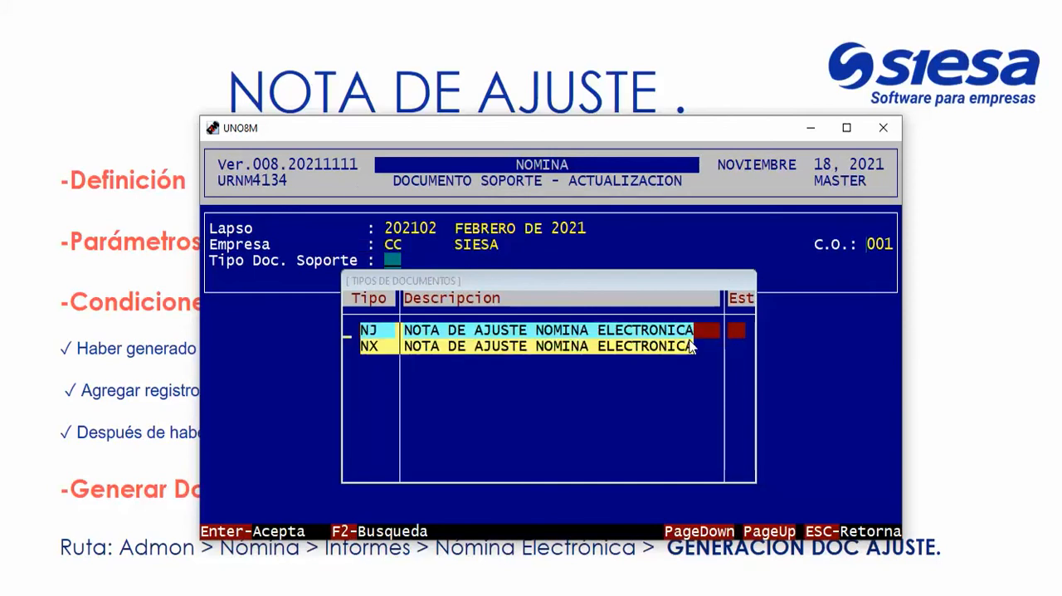
pyautogui.press('Return')
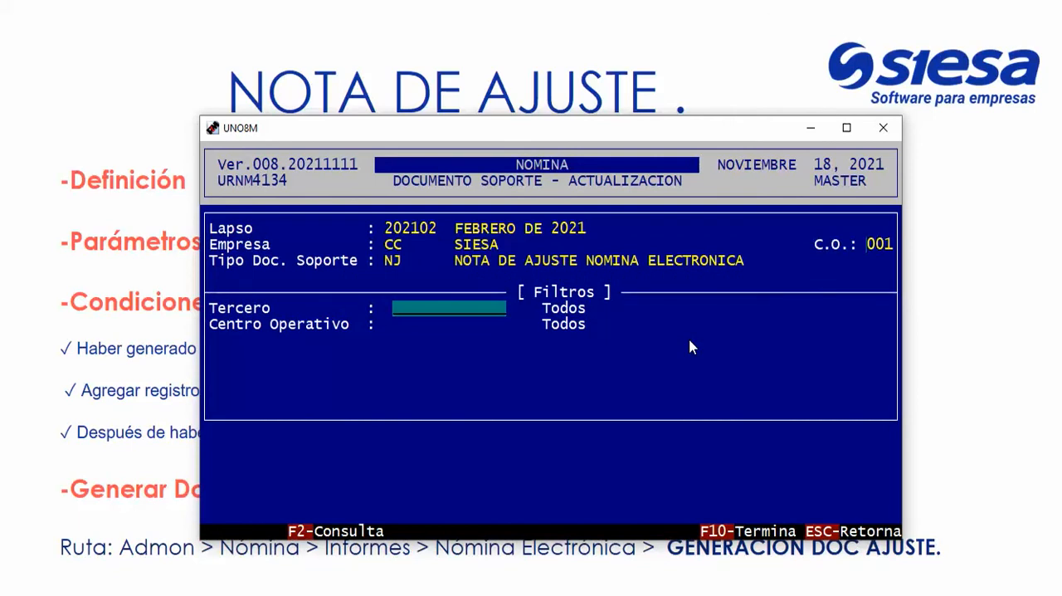
# Search the employees by name and set the Tercero filter to the employee whose settlement was adjusted.
pyautogui.press('F2')
pyautogui.press('F2')
pyautogui.write('CORTEZ C')
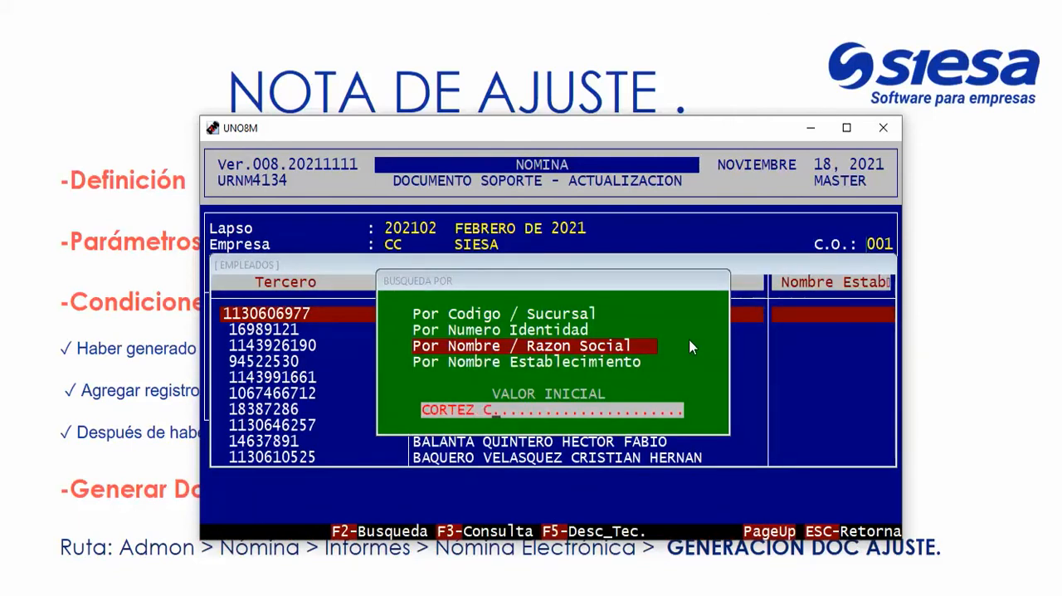
pyautogui.press('Return')
pyautogui.press('Return')
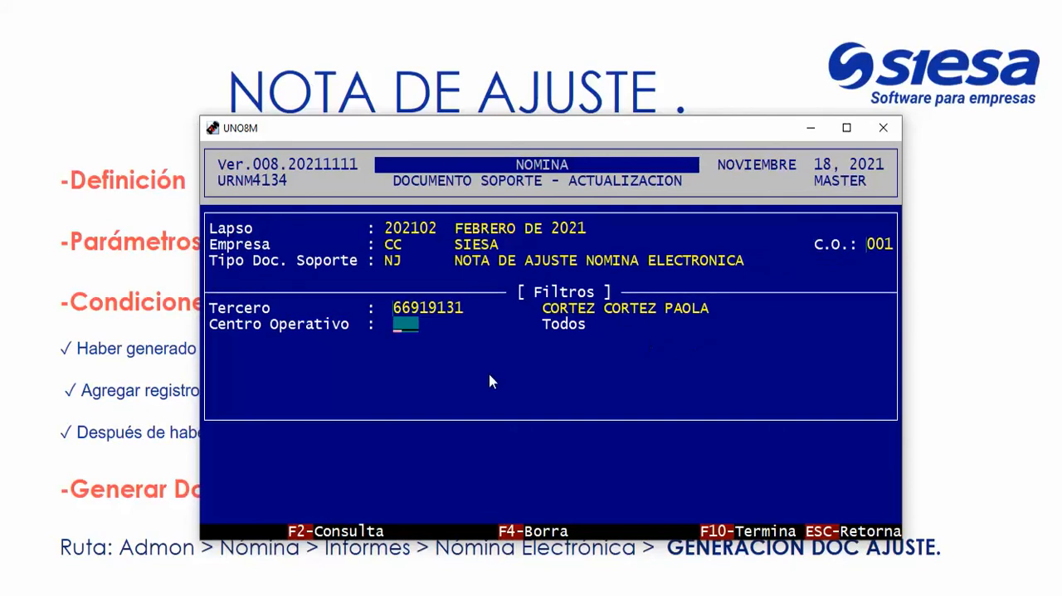
# Keep Centro Operativo on Todos, accept the disk print options and run the adjustment document generation.
pyautogui.moveTo(535, 324); pyautogui.dragTo(561, 328)
pyautogui.press('Return')
pyautogui.press('Return')
pyautogui.press('Return')
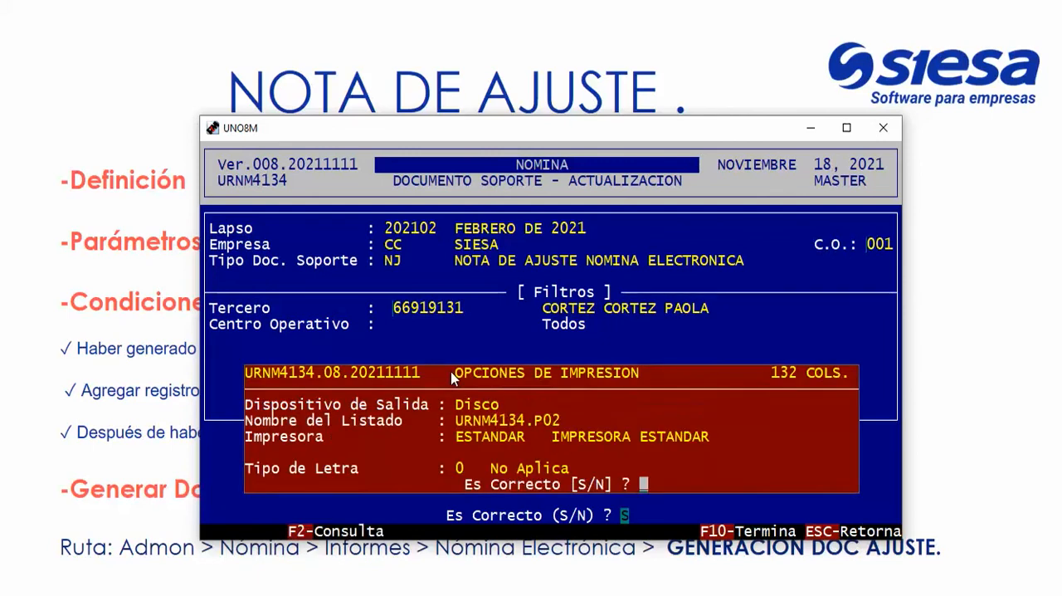
pyautogui.press('Return')
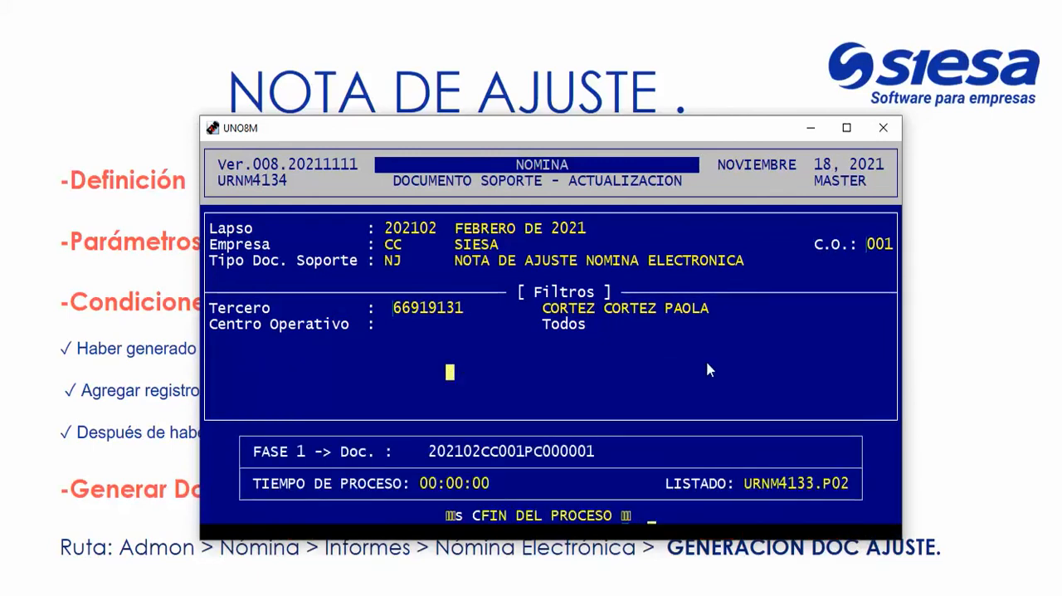
# Maximize the window and examine the filters, the processed document and the end-of-process message of the adjustment generation.
pyautogui.click(846, 128)
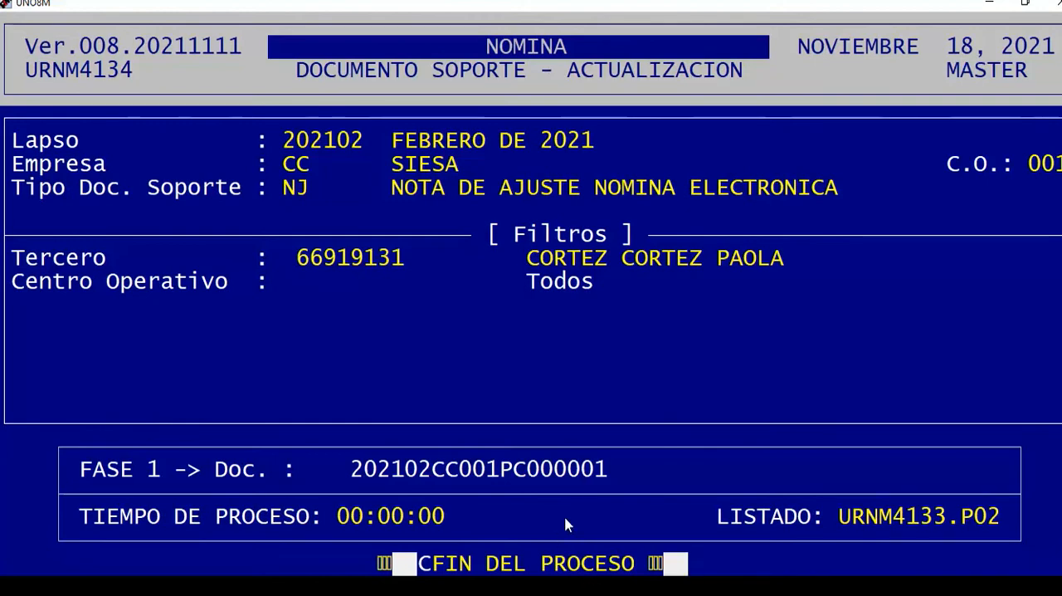
pyautogui.moveTo(437, 565); pyautogui.dragTo(670, 563)
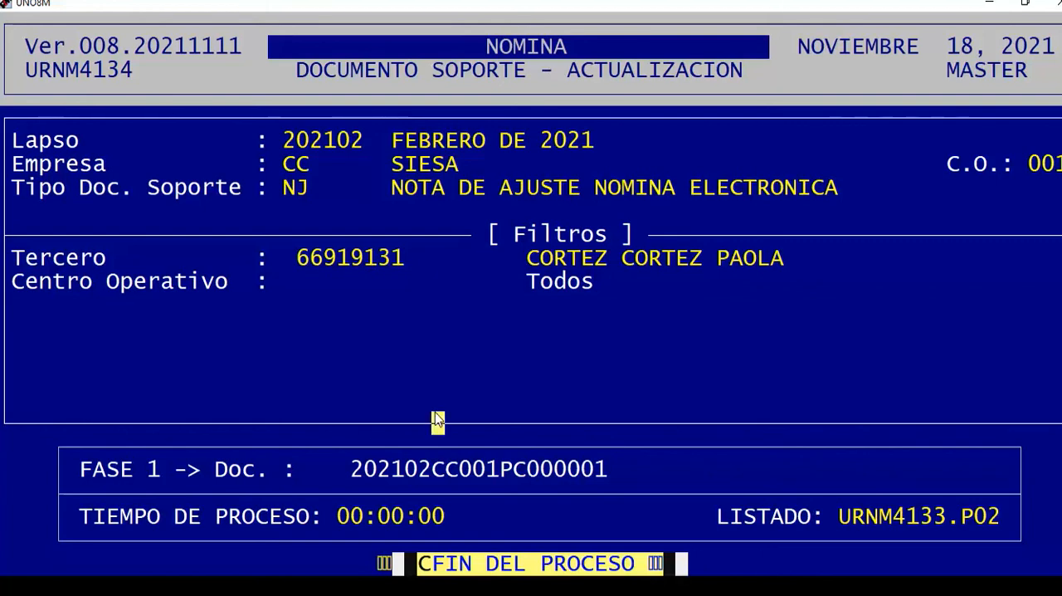
pyautogui.click(466, 491)
pyautogui.moveTo(345, 290); pyautogui.dragTo(808, 309)
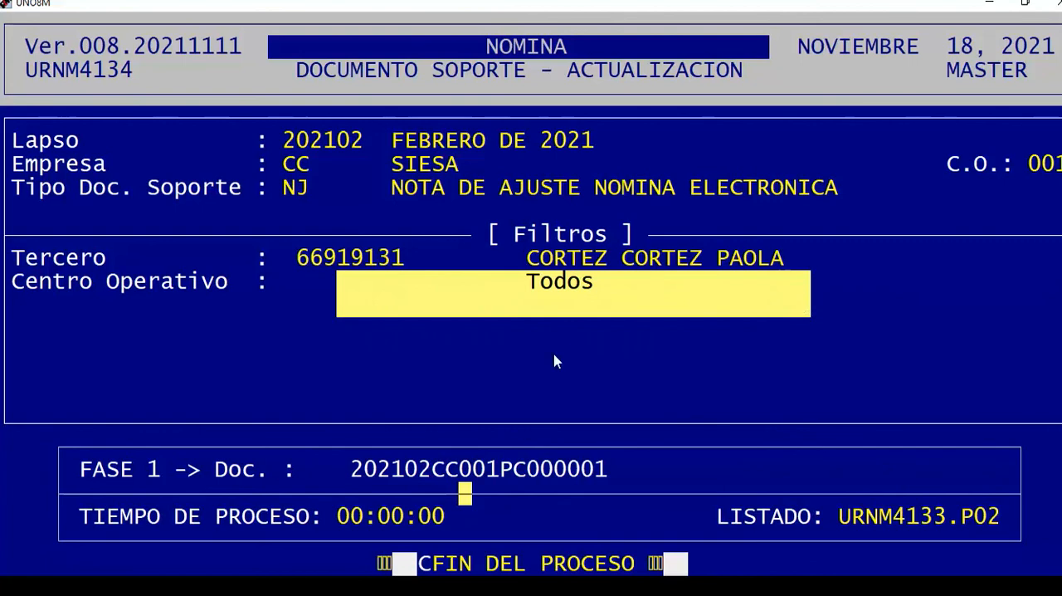
pyautogui.click(497, 353)
pyautogui.moveTo(355, 255); pyautogui.dragTo(804, 326)
pyautogui.click(804, 329)
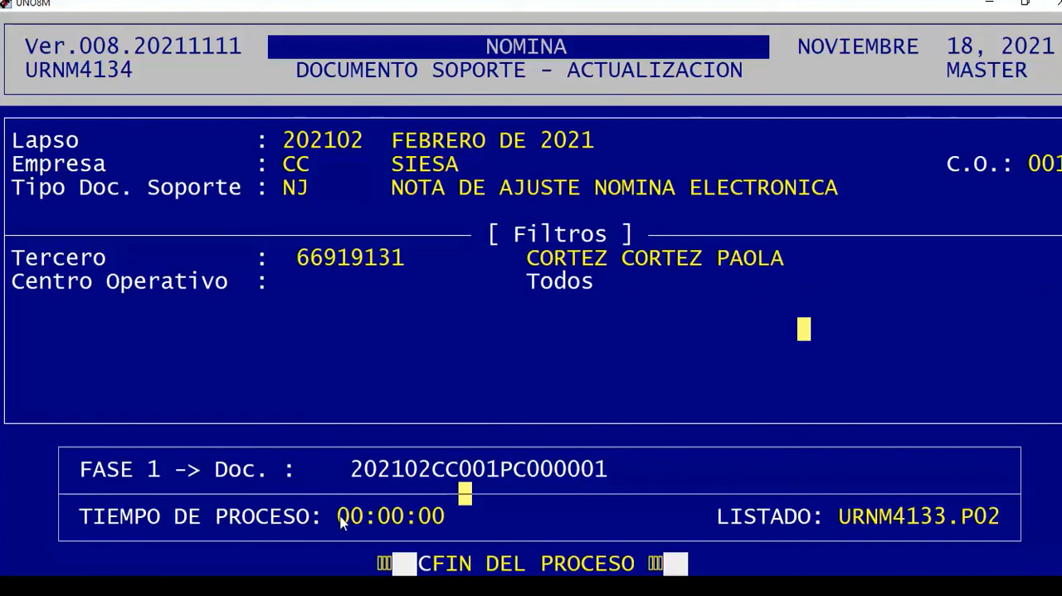
pyautogui.moveTo(332, 477); pyautogui.dragTo(588, 473)
pyautogui.click(655, 494)
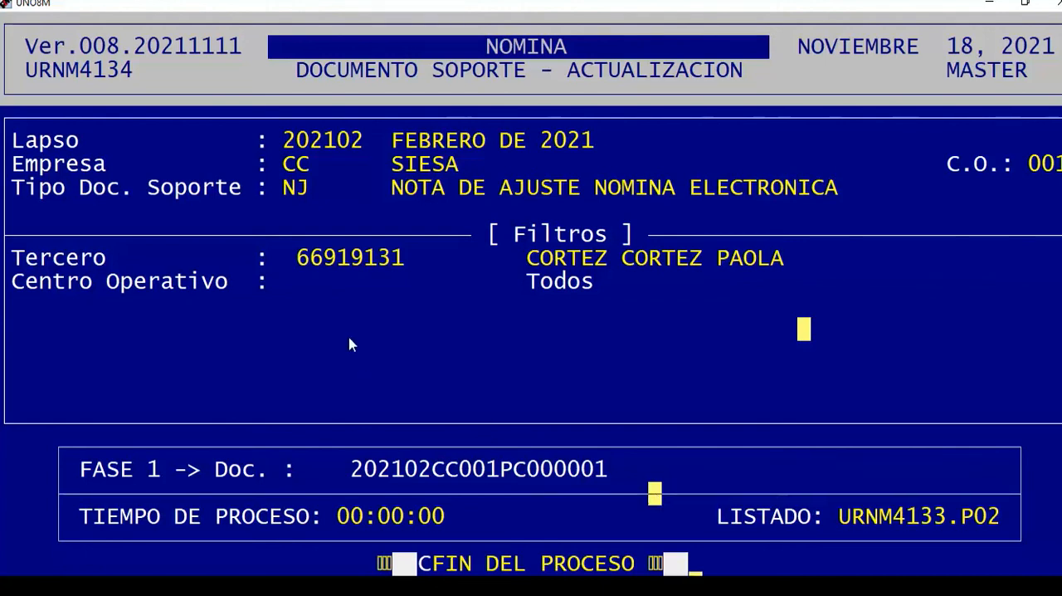
pyautogui.click(259, 253)
pyautogui.moveTo(261, 259); pyautogui.dragTo(672, 430)
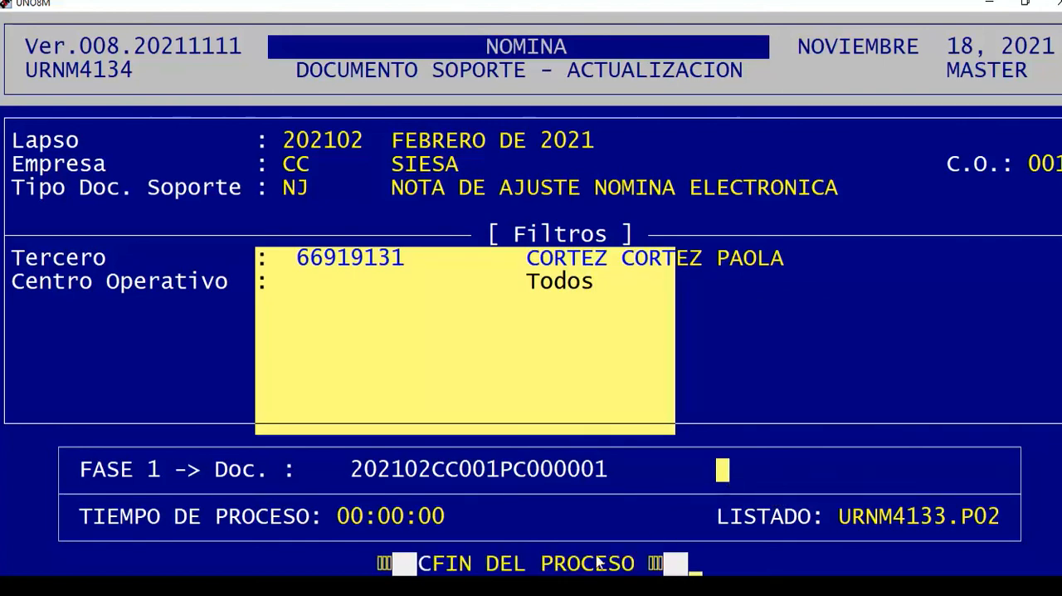
# Leave the adjustment generation form and open Consulta under Nomina Electronica.
pyautogui.press('Return')
pyautogui.press('Escape')
pyautogui.press('Down')
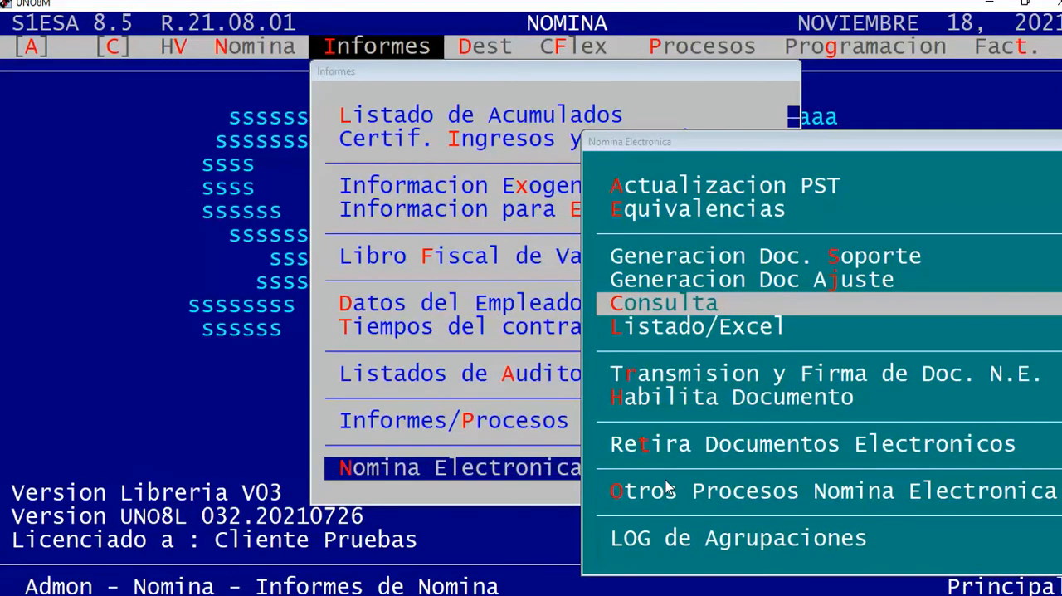
pyautogui.click(615, 314)
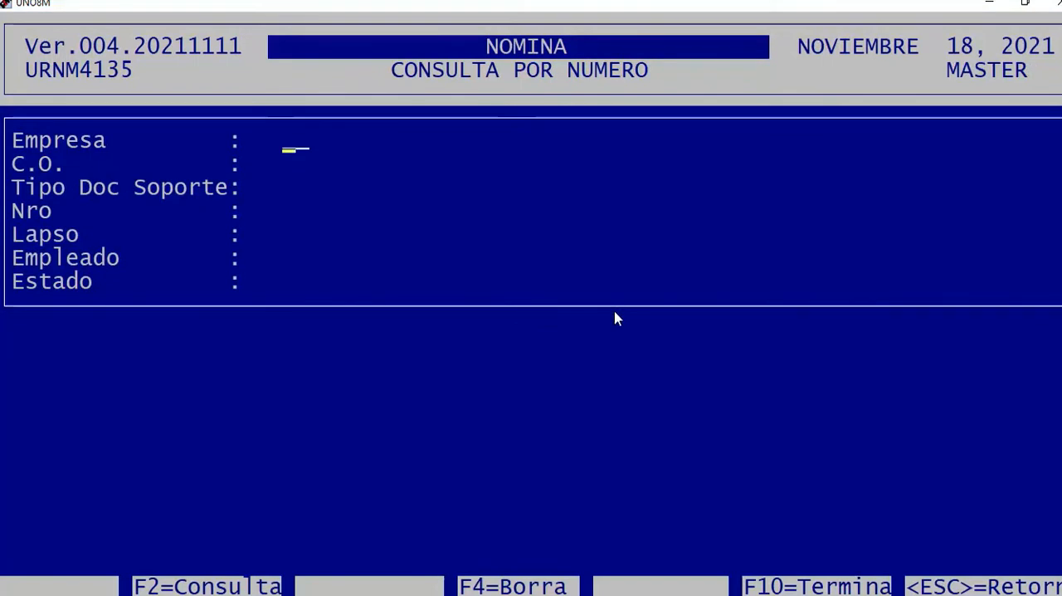
# Set the query to Empresa CC, C.O. 001 and support document type NJ, Nota de Ajuste Nomina Electronica.
pyautogui.press('F2')
pyautogui.press('Return')
pyautogui.write('001')
pyautogui.press('Return')
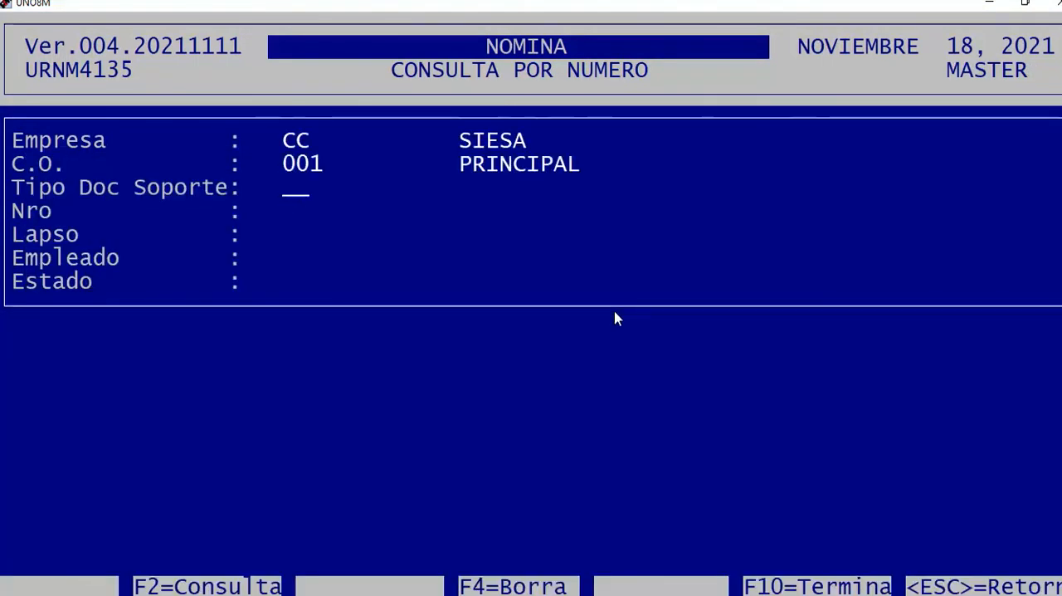
pyautogui.press('F2')
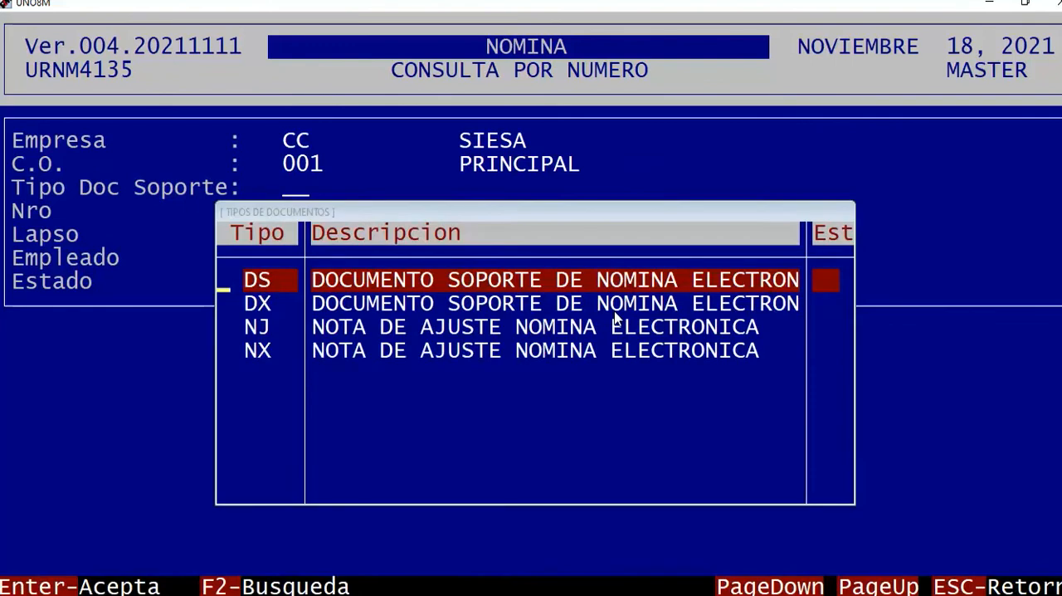
pyautogui.press('Down')
pyautogui.press('Down')
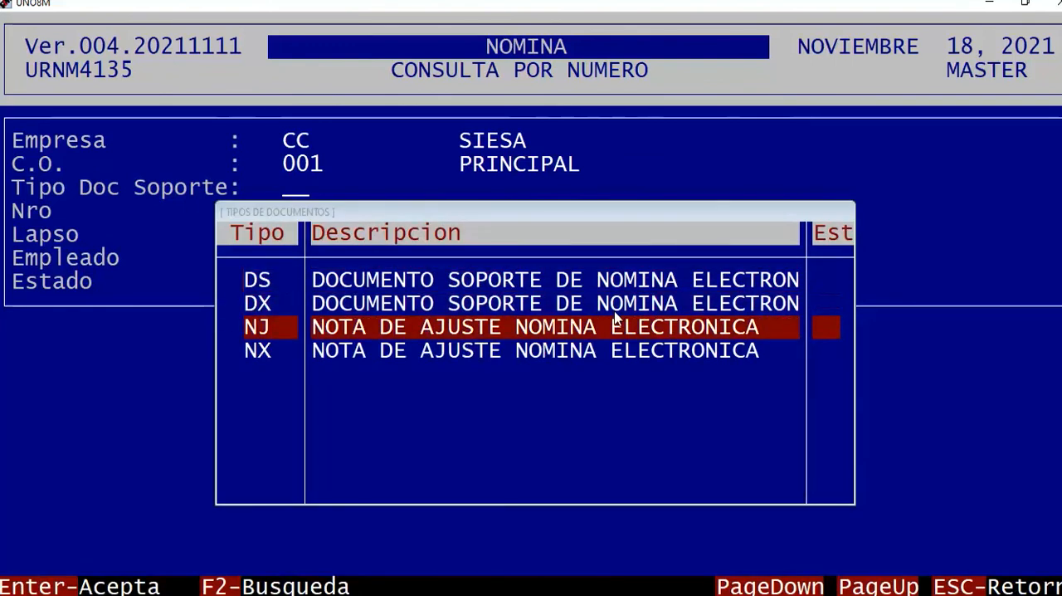
pyautogui.press('Return')
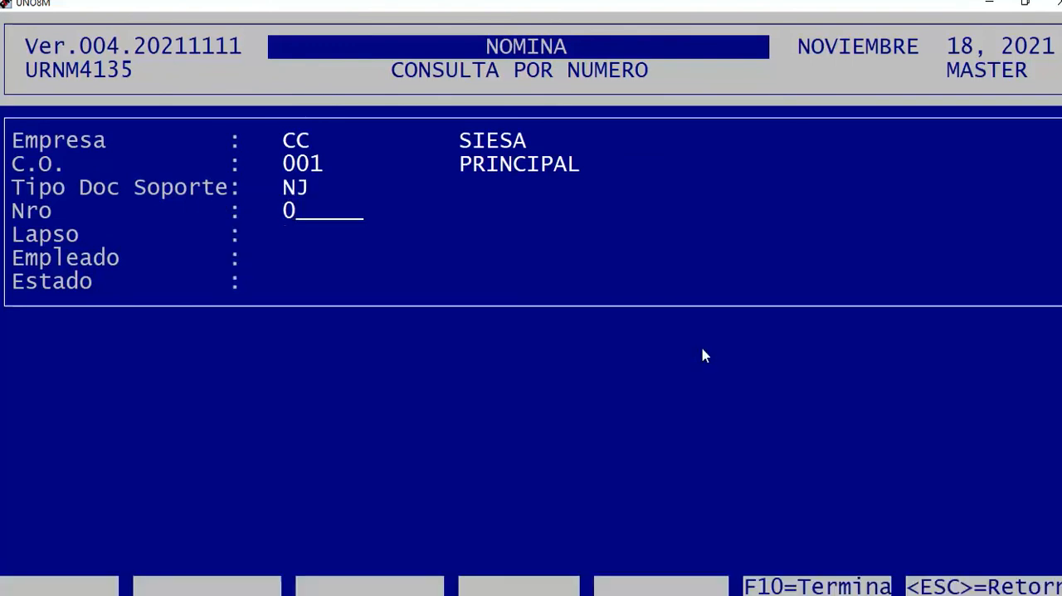
# Keep the query's document number at 000000 and set its Lapso to 202102.
pyautogui.press('Return')
pyautogui.write('202102')
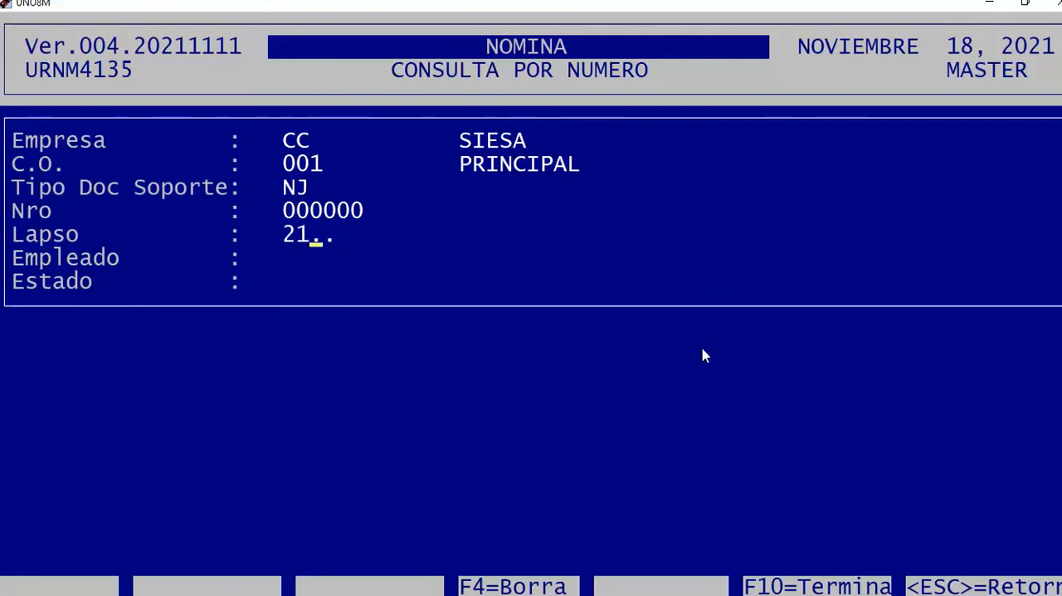
pyautogui.press('Return')
pyautogui.moveTo(284, 213); pyautogui.dragTo(359, 213)
pyautogui.click(452, 259)
pyautogui.click(338, 277)
# Find the adjusted employee by name for the Empleado filter, set Estado to 0 and run the query.
pyautogui.press('F2')
pyautogui.press('Return')
pyautogui.write('CORTEZ')
pyautogui.press('Return')
pyautogui.press('Return')
pyautogui.write('0')
pyautogui.press('Return')
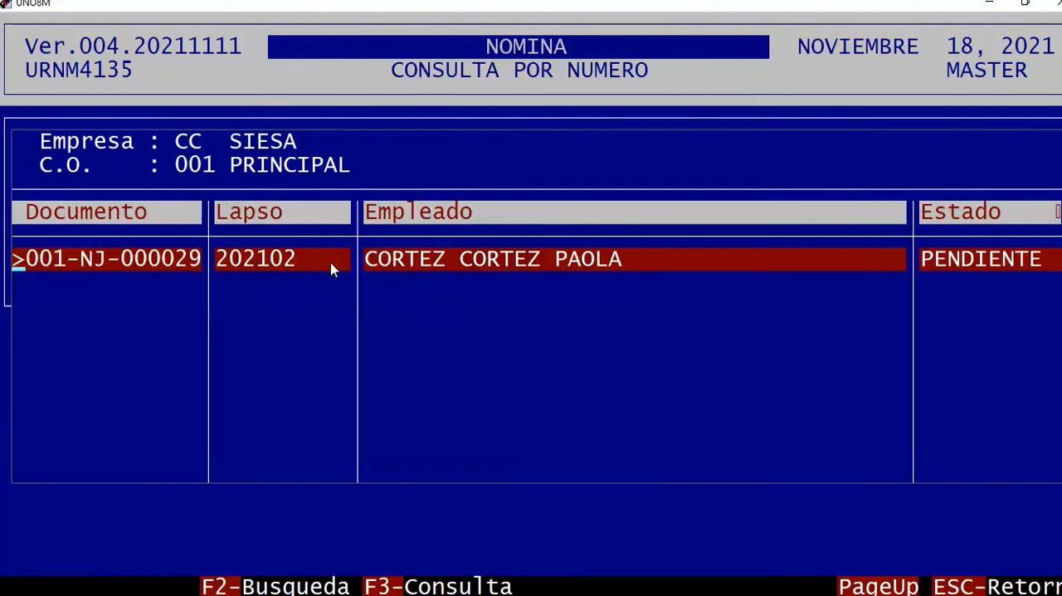
# Examine the document number, period, employee and Estado of the listed adjustment note.
pyautogui.moveTo(81, 262); pyautogui.dragTo(1024, 264)
pyautogui.click(982, 325)
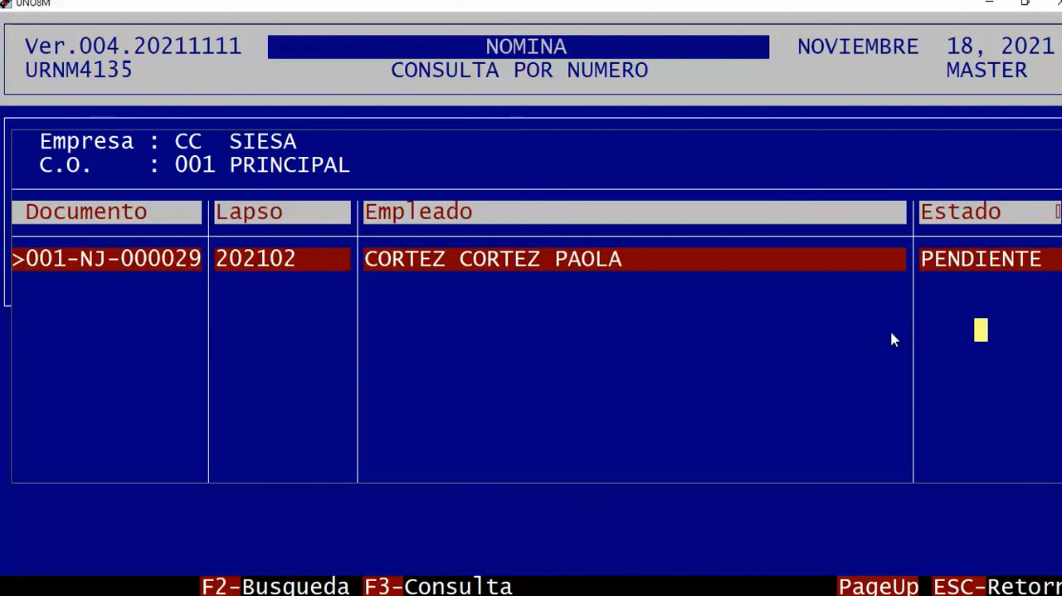
pyautogui.moveTo(929, 258); pyautogui.dragTo(1044, 261)
pyautogui.click(1043, 312)
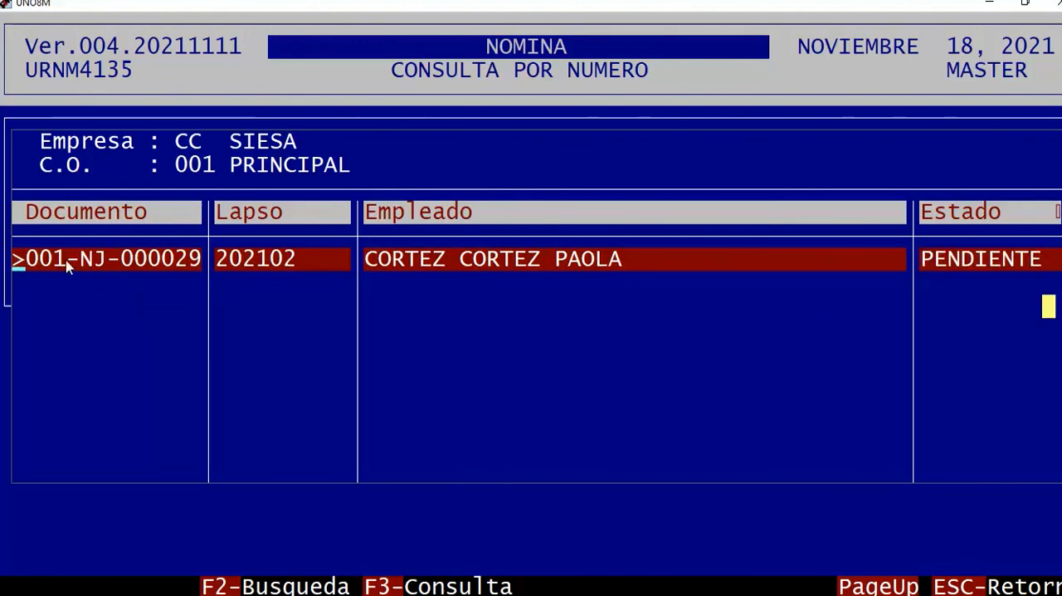
pyautogui.moveTo(42, 261); pyautogui.dragTo(1029, 261)
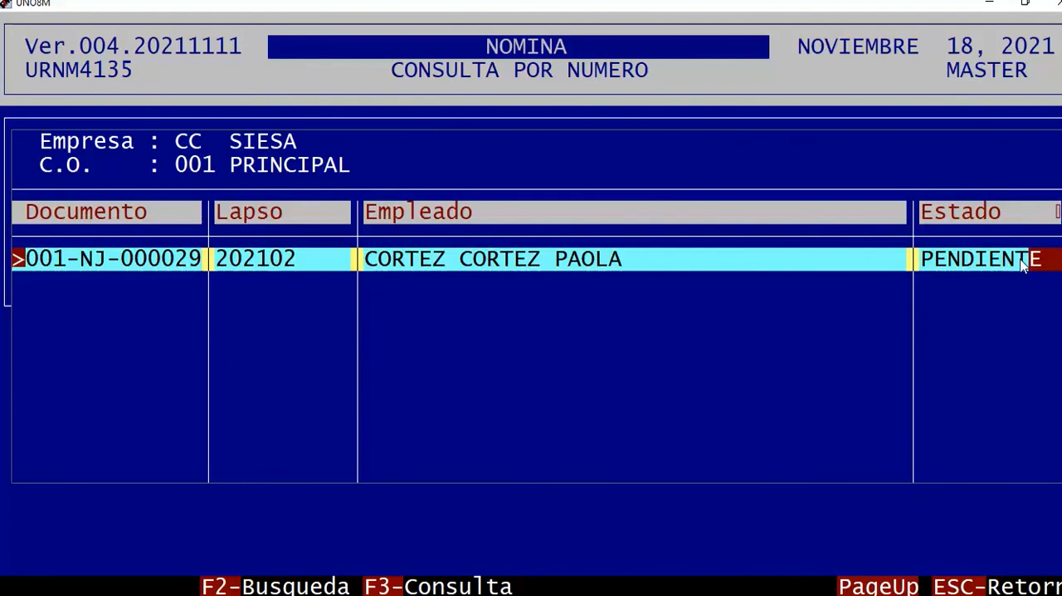
pyautogui.click(925, 383)
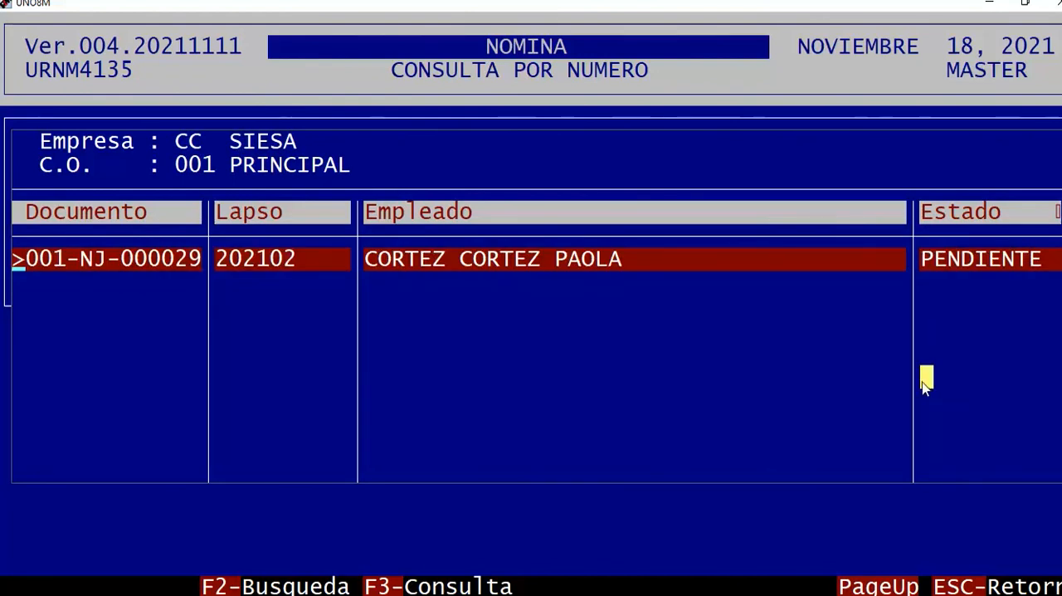
# Leave the document query and open Transmision y Firma de Doc. N.E. for electronic payroll.
pyautogui.click(478, 338)
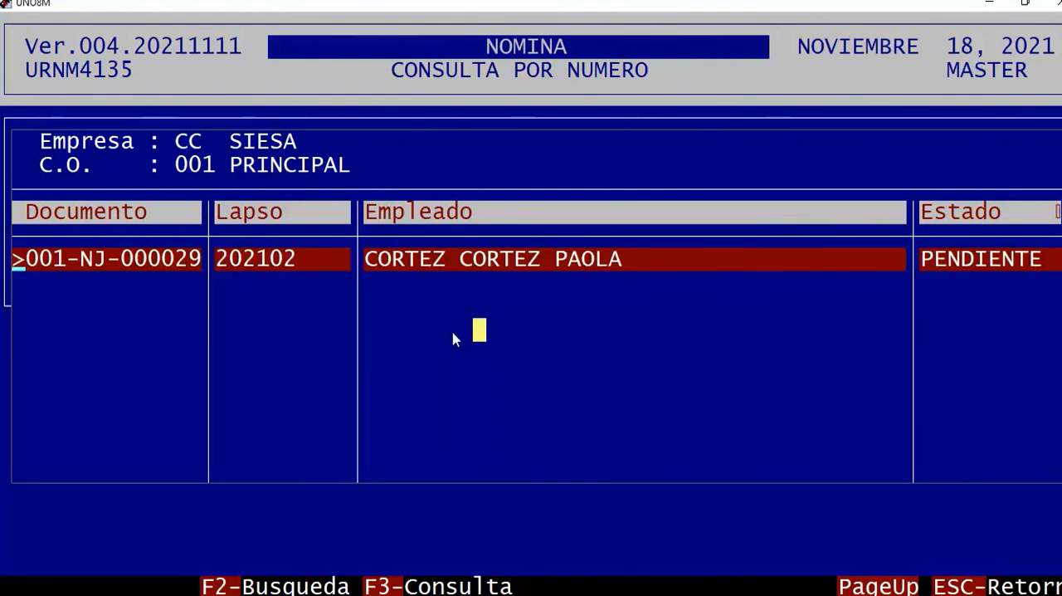
pyautogui.click(481, 362)
pyautogui.press('Escape')
pyautogui.press('Escape')
pyautogui.press('Escape')
pyautogui.press('Escape')
pyautogui.press('Escape')
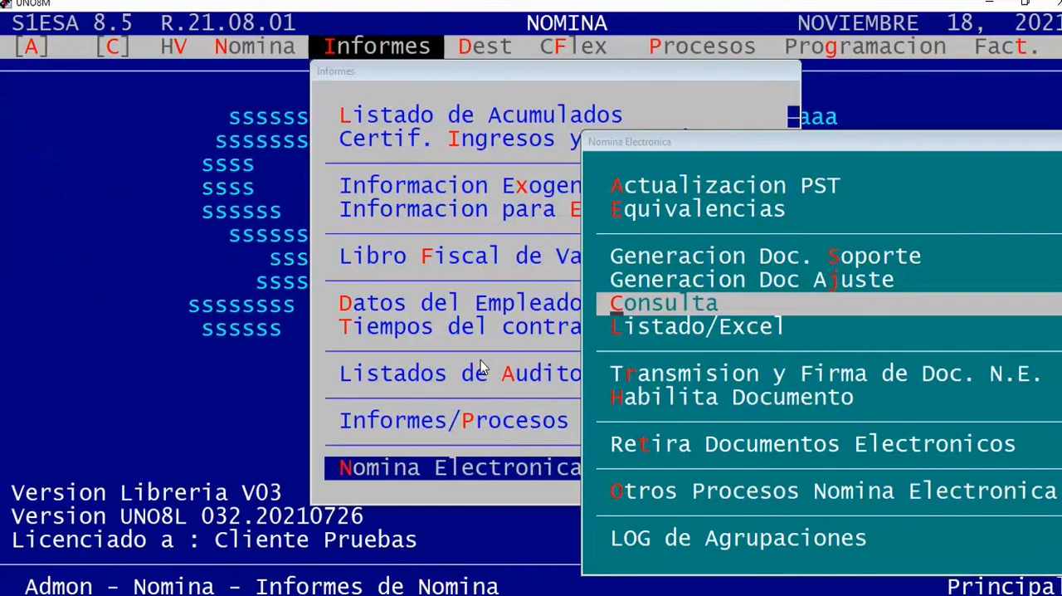
pyautogui.press('Down')
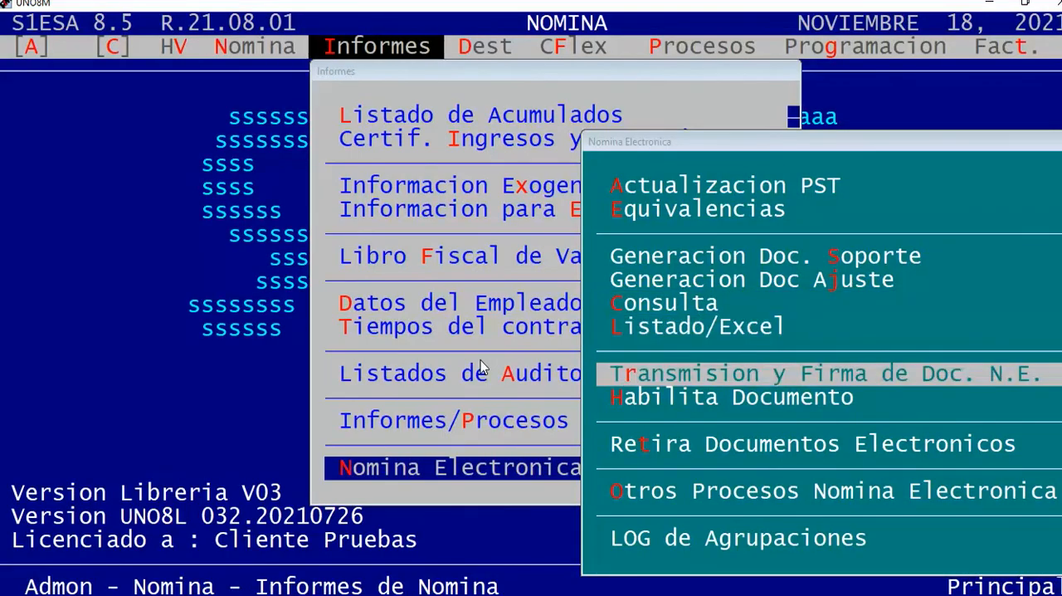
pyautogui.moveTo(613, 375); pyautogui.dragTo(1002, 382)
pyautogui.click(982, 421)
pyautogui.click(994, 375)
pyautogui.click(1011, 407)
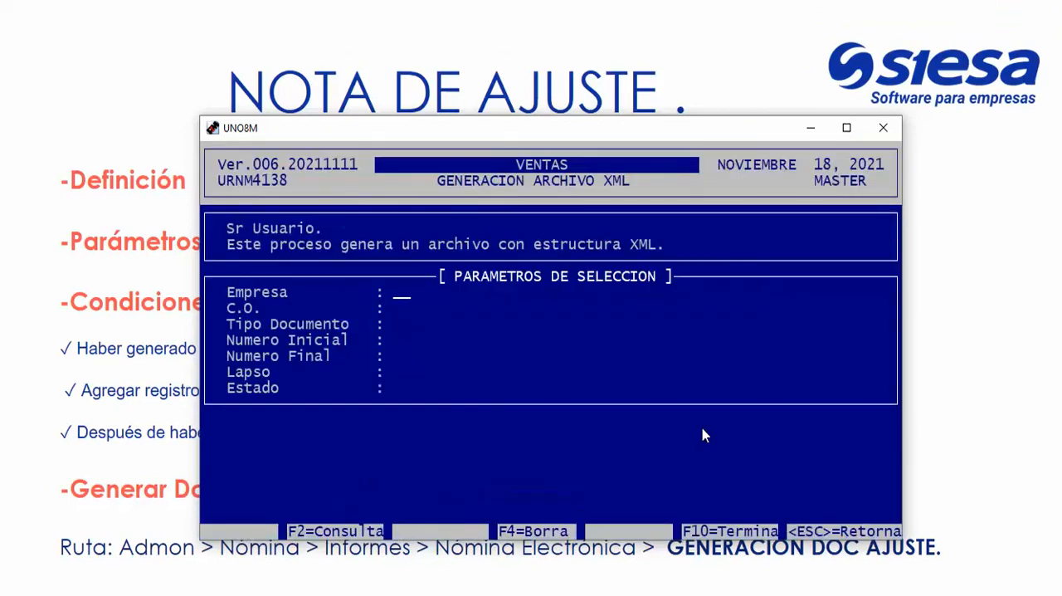
# Set the XML generation to Empresa CC, C.O. 001 and document type NJ, Nota de Ajuste Nomina Electronica.
pyautogui.write('CC')
pyautogui.press('Return')
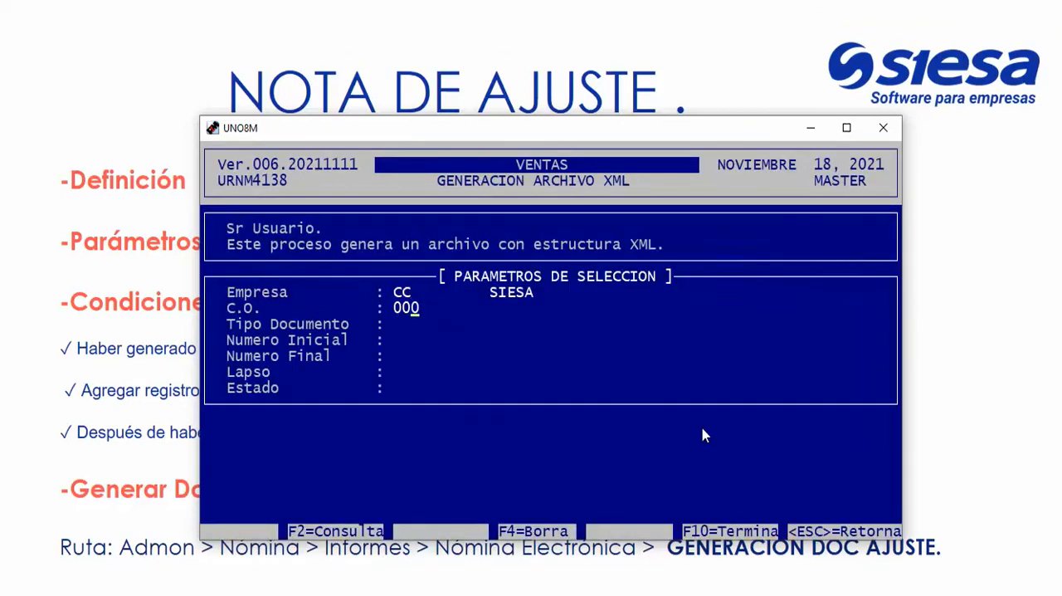
pyautogui.write('1')
pyautogui.press('Return')
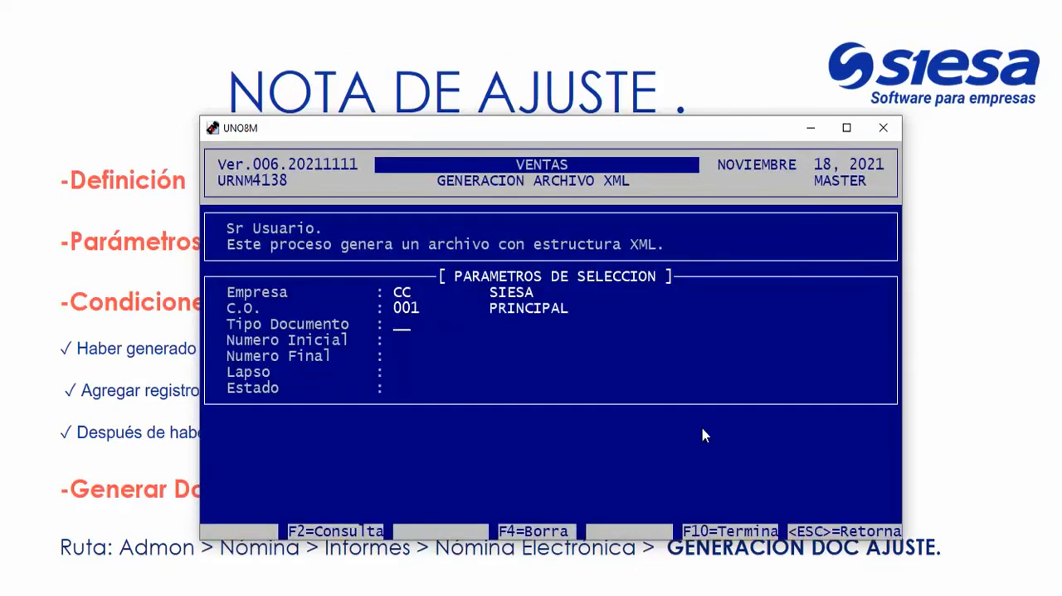
pyautogui.write('NJ')
pyautogui.press('Return')
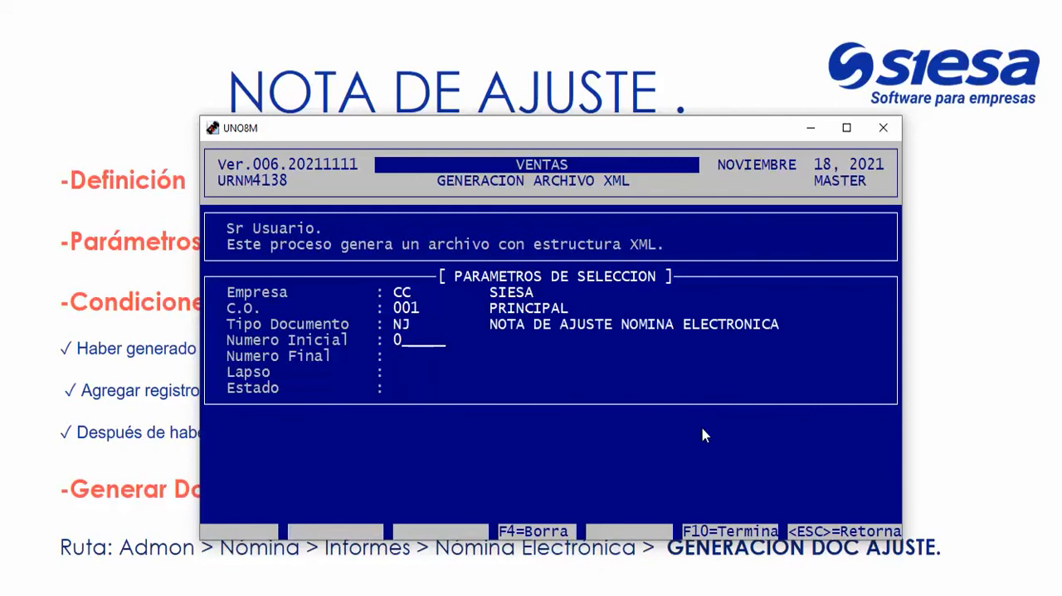
# Set both Numero Inicial and Numero Final to 29, leave Lapso blank and keep Estado at 0, Todos.
pyautogui.write('29')
pyautogui.press('Return')
pyautogui.write('29')
pyautogui.press('Return')
pyautogui.press('Return')
pyautogui.press('Return')
pyautogui.press('Return')
pyautogui.press('Return')
pyautogui.press('Return')
pyautogui.press('Return')
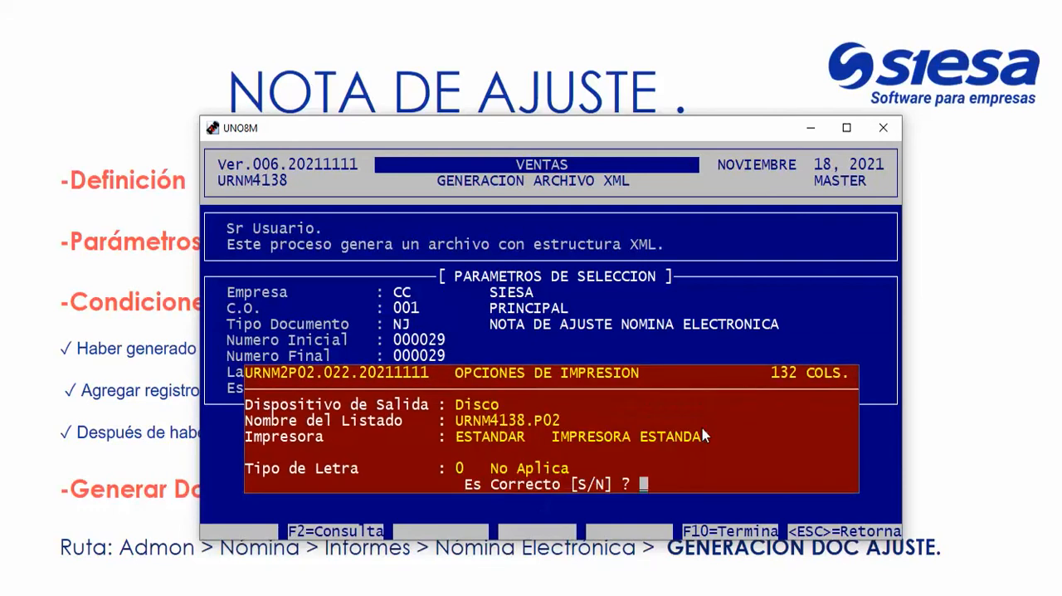
# Accept the Disco output options with listing URNM4138.P02 and run the transmission of the adjustment note.
pyautogui.press('Return')
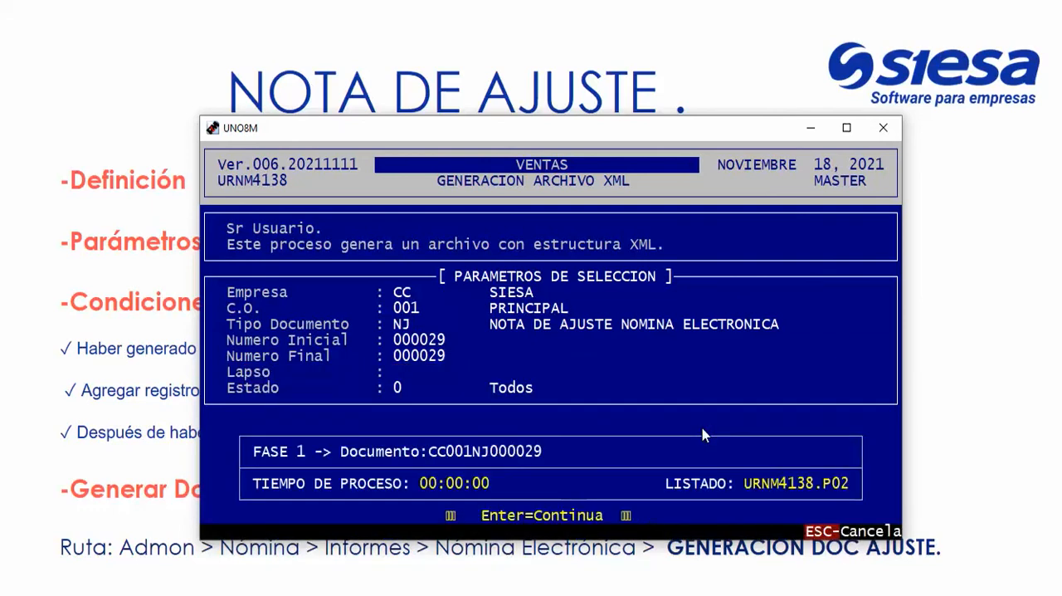
pyautogui.moveTo(473, 515); pyautogui.dragTo(621, 518)
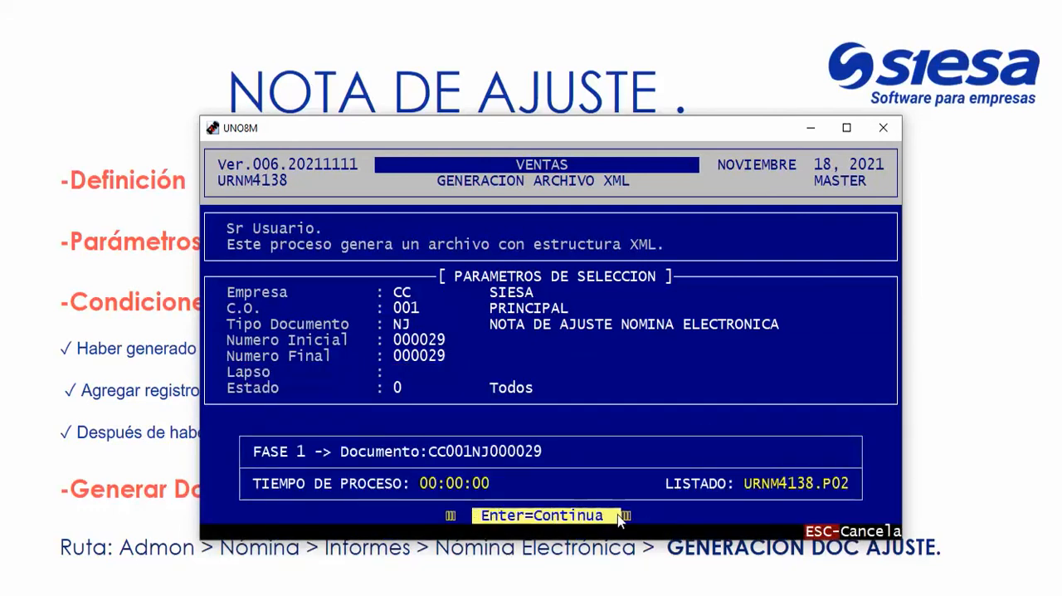
pyautogui.click(651, 516)
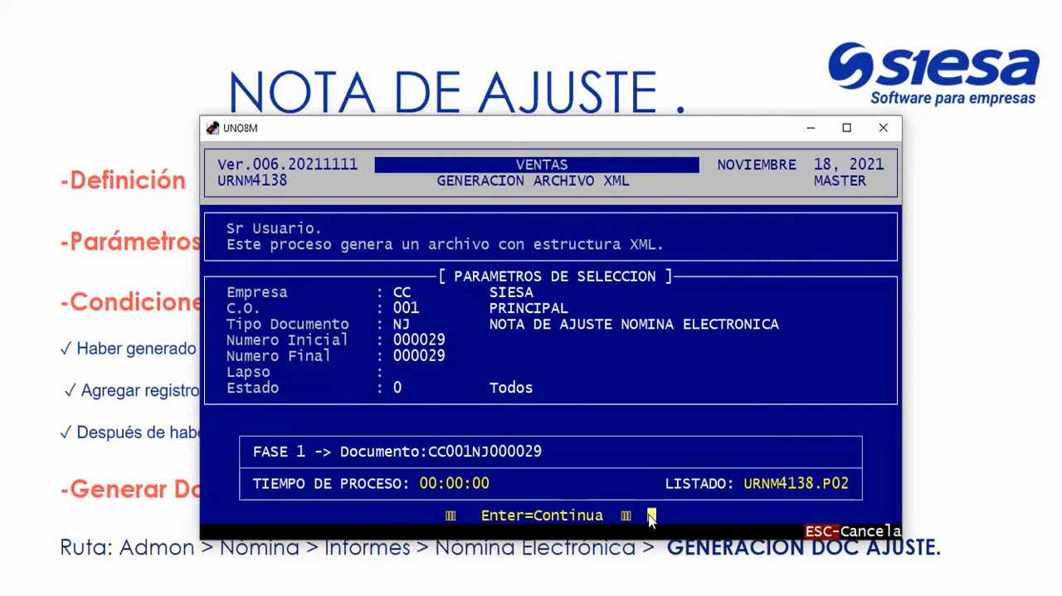
pyautogui.press('Return')
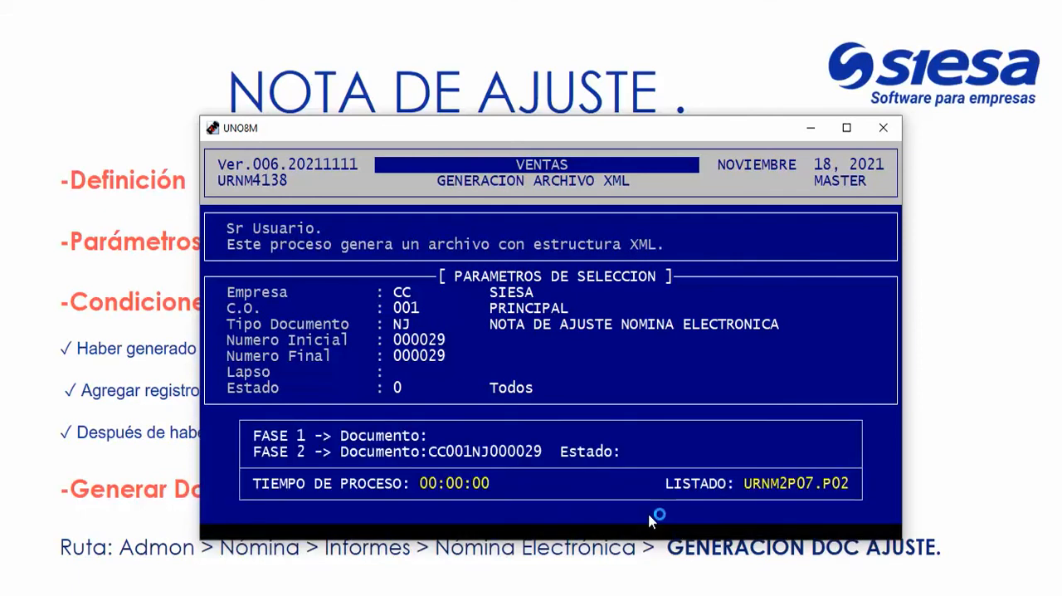
# Check the transmission's Estado and end-of-process line for the adjustment note.
pyautogui.moveTo(562, 458); pyautogui.dragTo(718, 463)
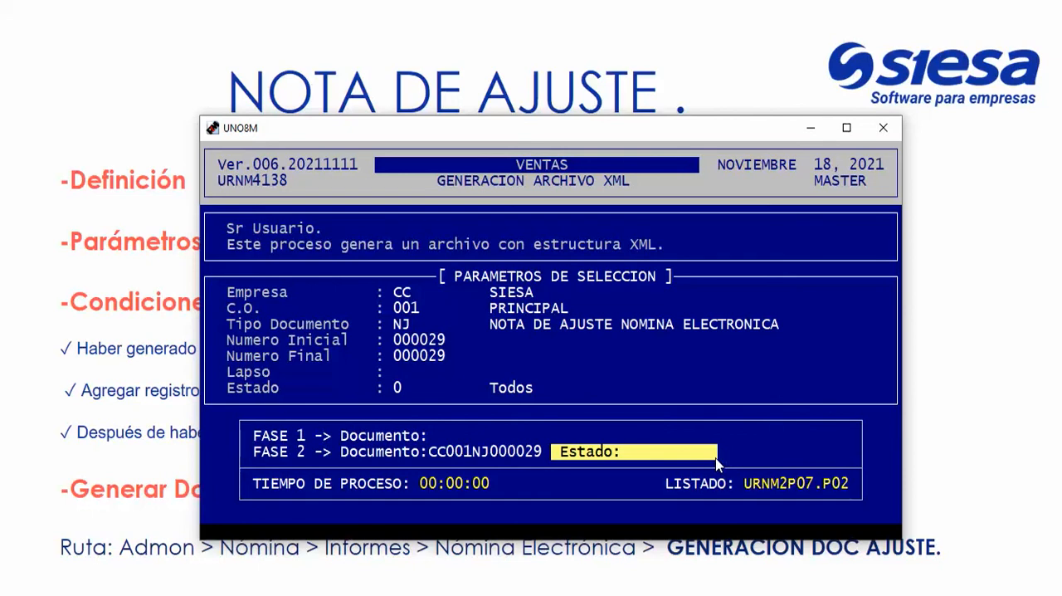
pyautogui.click(641, 480)
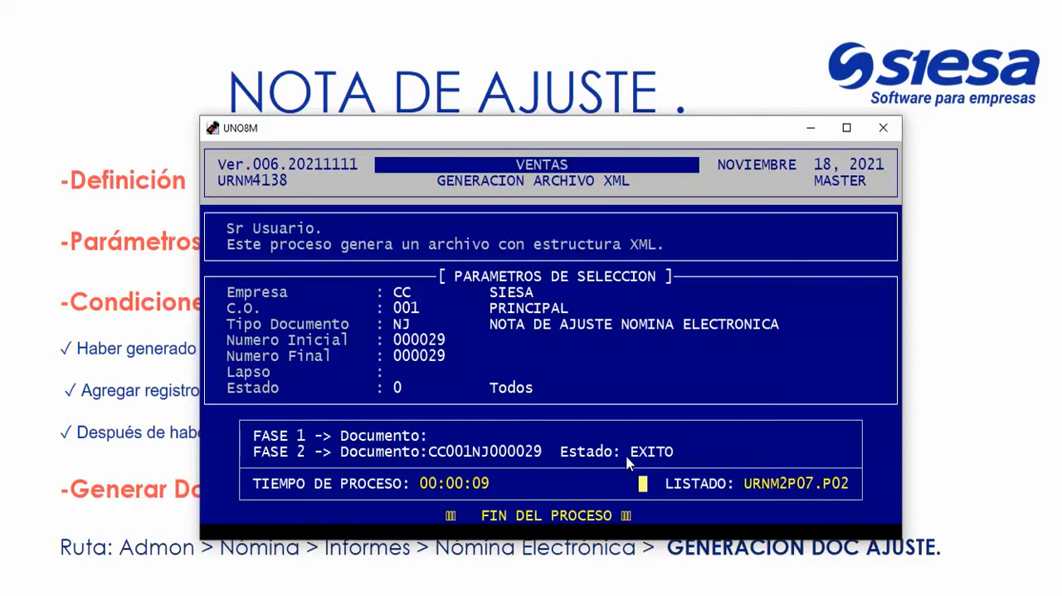
pyautogui.moveTo(629, 459); pyautogui.dragTo(715, 454)
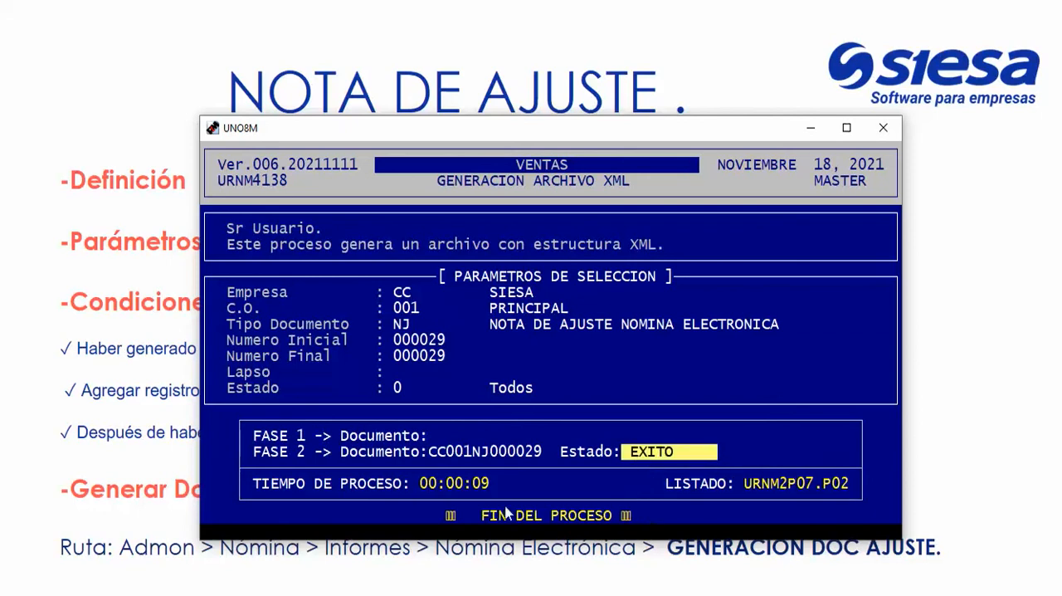
pyautogui.moveTo(476, 515); pyautogui.dragTo(639, 515)
pyautogui.moveTo(388, 326); pyautogui.dragTo(785, 375)
pyautogui.click(778, 427)
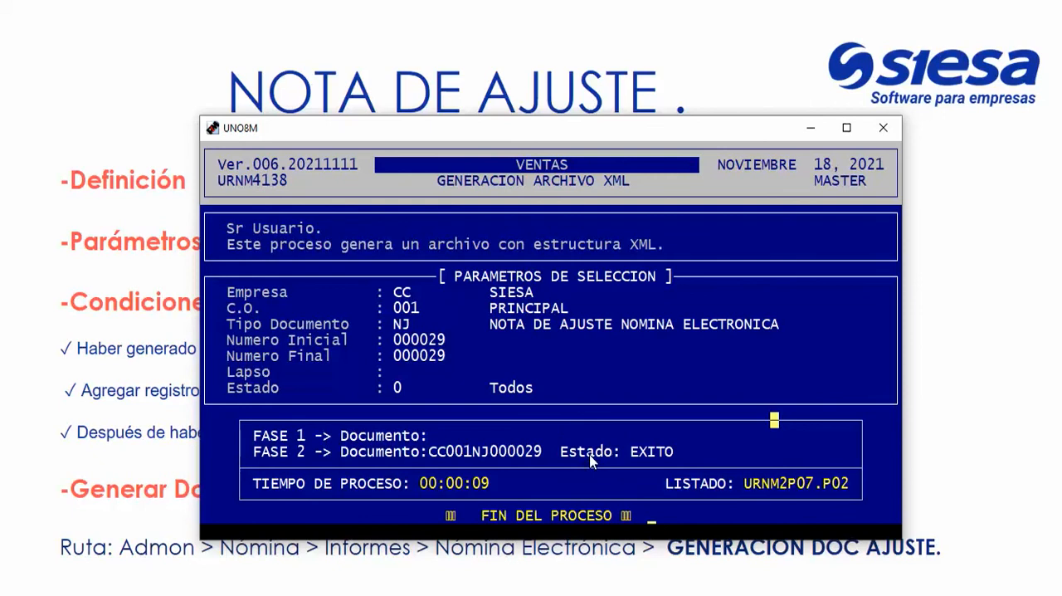
pyautogui.moveTo(636, 461); pyautogui.dragTo(746, 465)
# Switch to the browser and search the Parametrización de Nómina Electrónica manual for FALLIDO.
pyautogui.hotkey('alt', 'Tab')
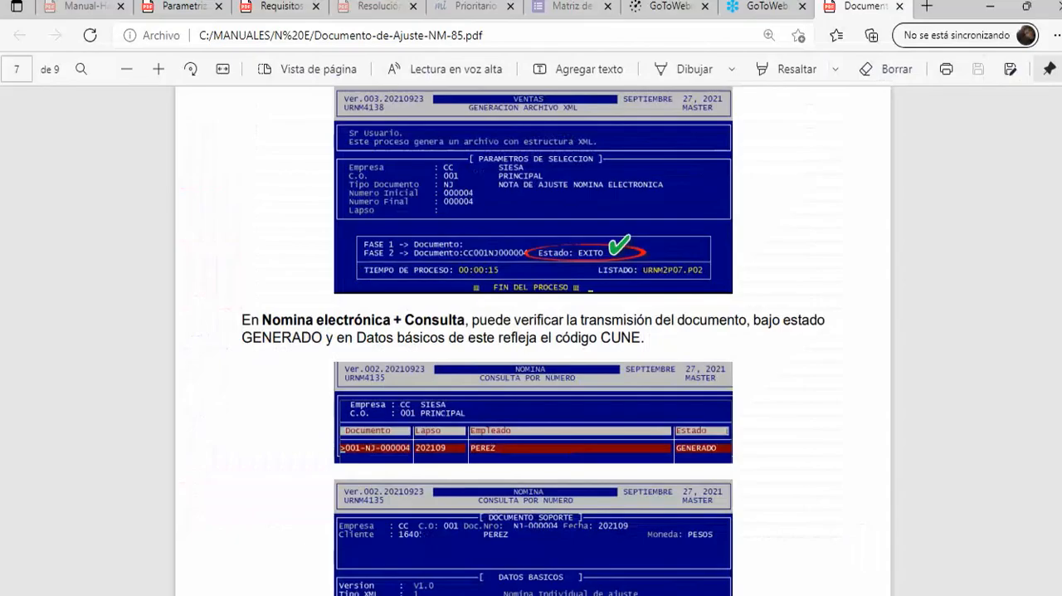
pyautogui.click(174, 10)
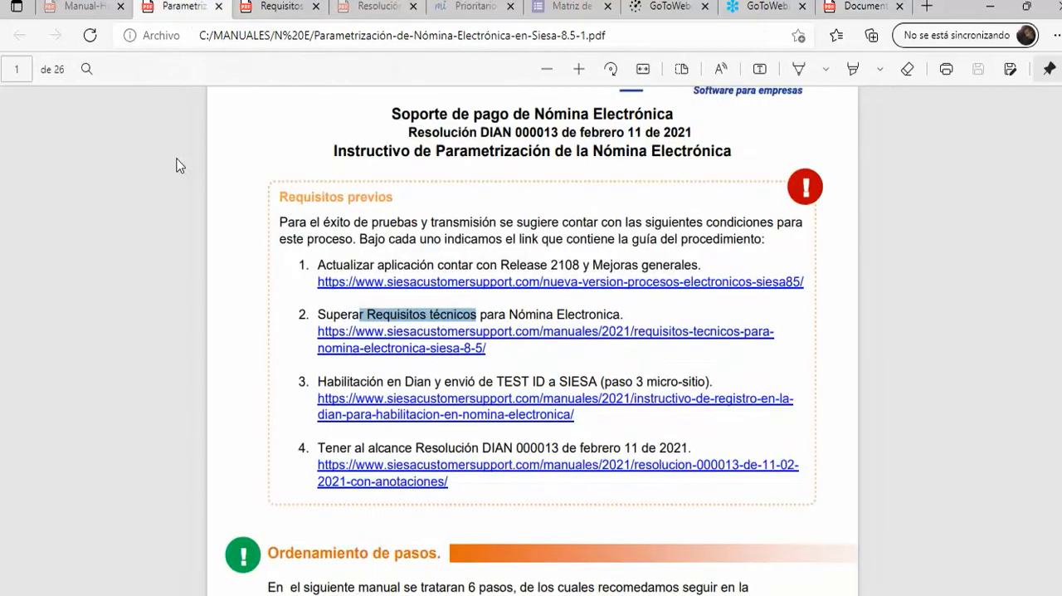
pyautogui.hotkey('ctrl', 'f')
pyautogui.write('FALLIDO')
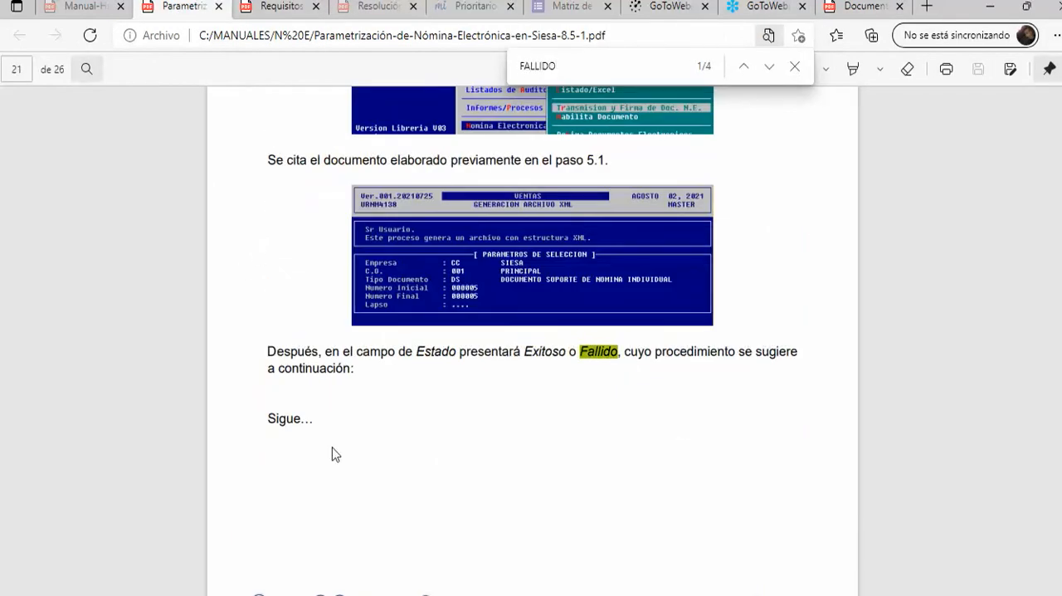
pyautogui.scroll(-8, 335, 451)
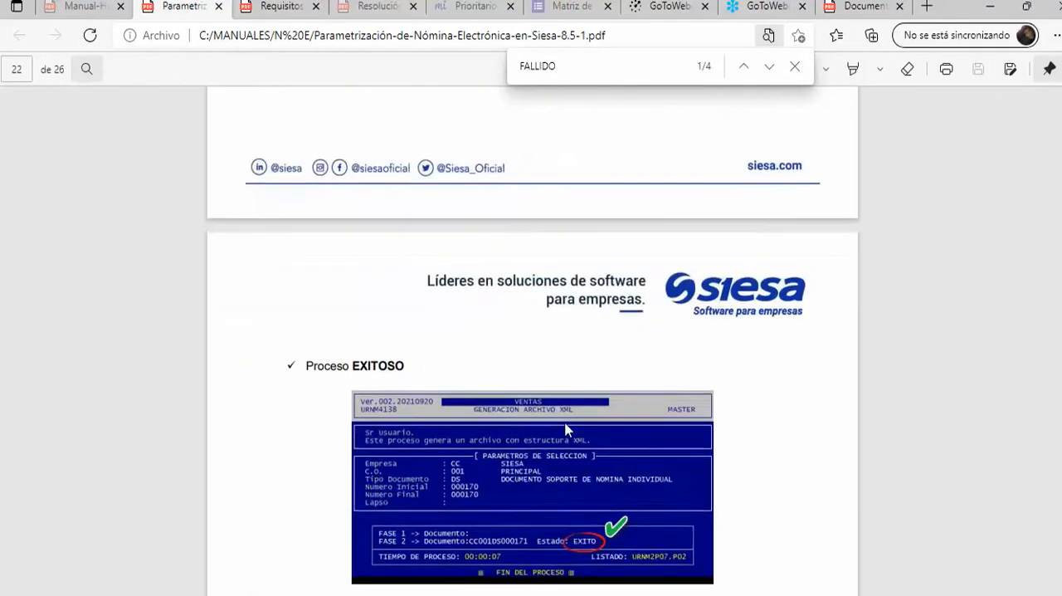
pyautogui.scroll(-1, 632, 354)
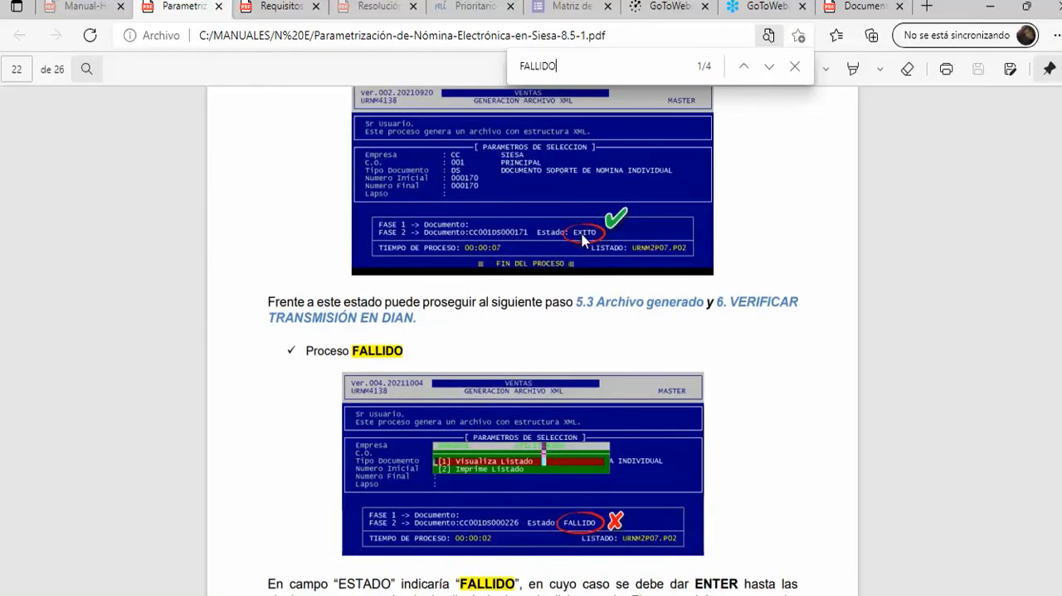
pyautogui.scroll(-1, 595, 279)
pyautogui.click(795, 67)
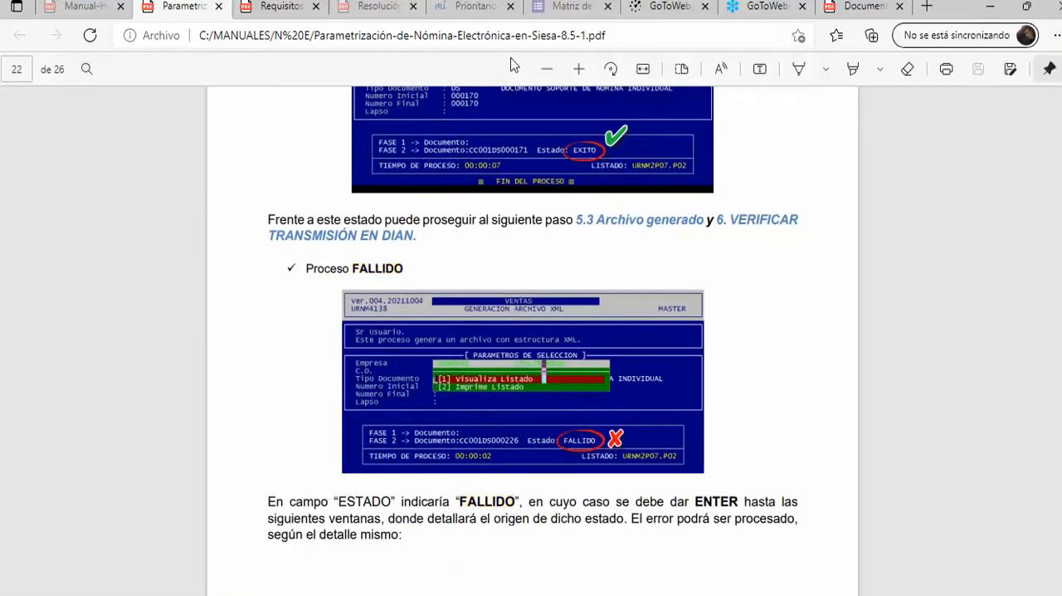
# Read the manual's guidance on a FALLIDO process and its example with errors NIE013, NIE014 and NIE015.
pyautogui.click(579, 69)
pyautogui.click(578, 70)
pyautogui.scroll(-3, 853, 408)
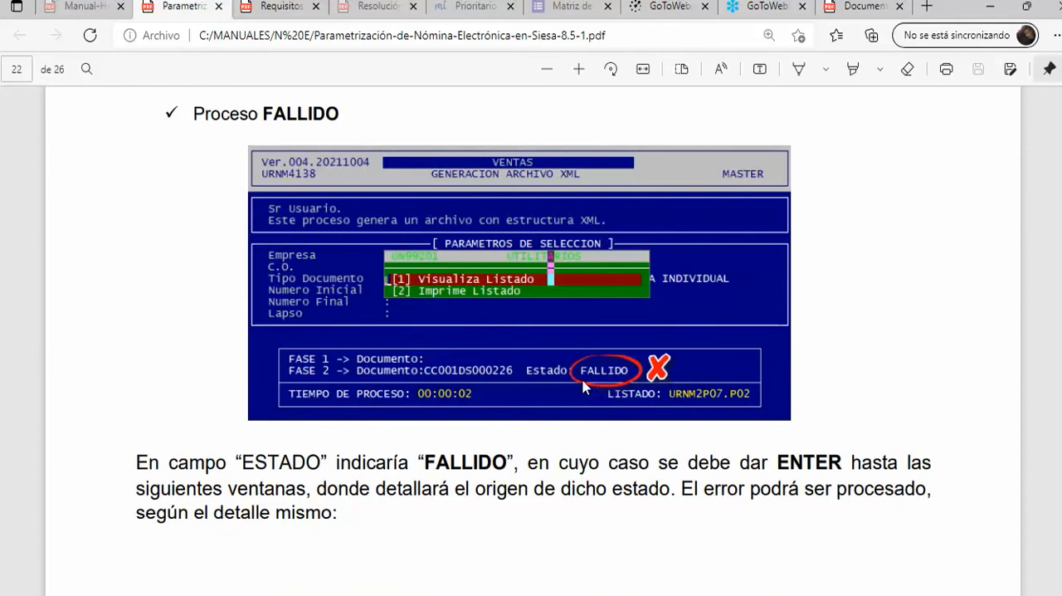
pyautogui.scroll(-10, 597, 414)
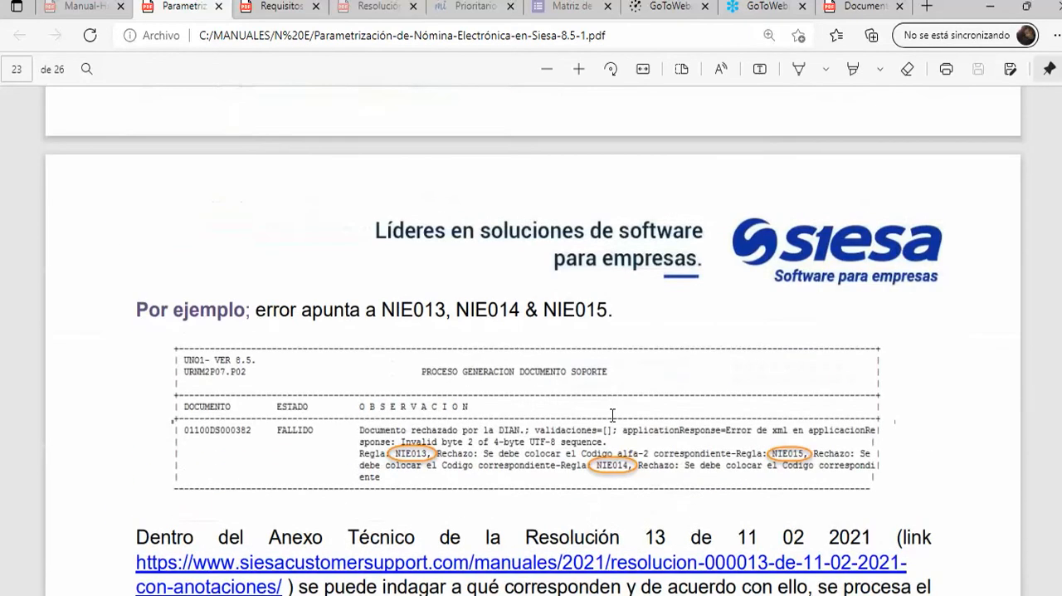
pyautogui.click(578, 69)
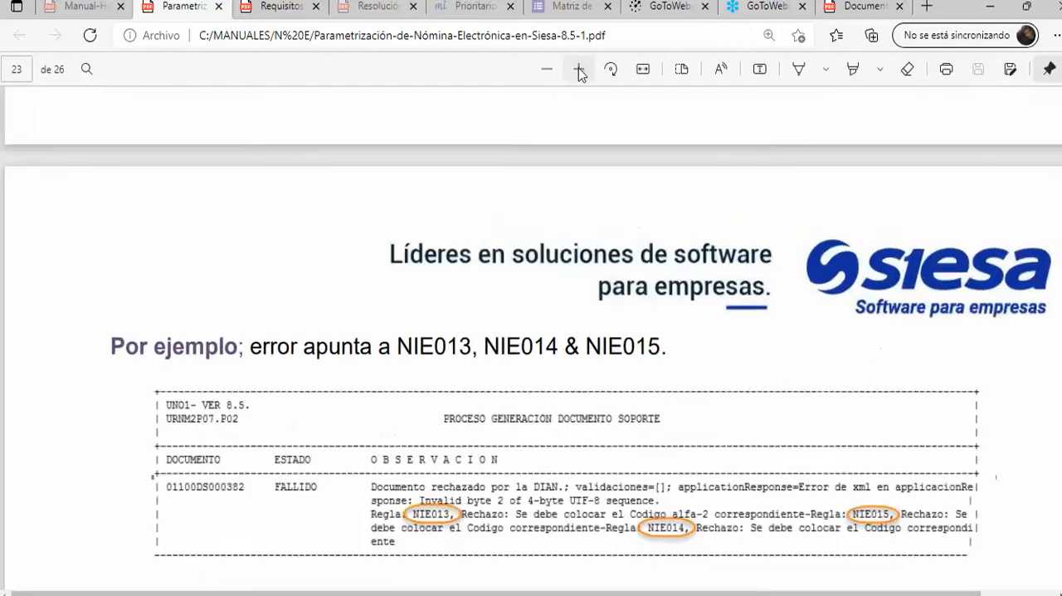
pyautogui.scroll(-1, 694, 564)
pyautogui.scroll(-2, 719, 396)
pyautogui.hscroll(4, 661, 528)
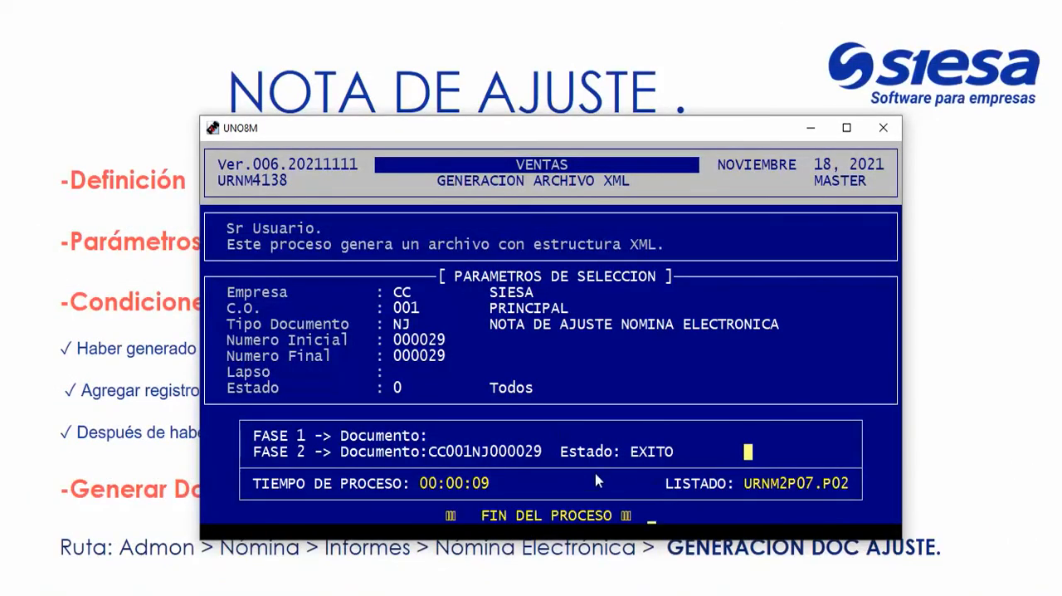
# Return to the Siesa transmission screen and review the note's Estado and document number range.
pyautogui.moveTo(563, 450); pyautogui.dragTo(681, 467)
pyautogui.click(704, 469)
pyautogui.moveTo(236, 337); pyautogui.dragTo(636, 365)
pyautogui.click(643, 406)
# Close the finished transmission and open the electronic payroll Consulta.
pyautogui.press('Return')
pyautogui.press('Escape')
pyautogui.press('Up')
pyautogui.press('Up')
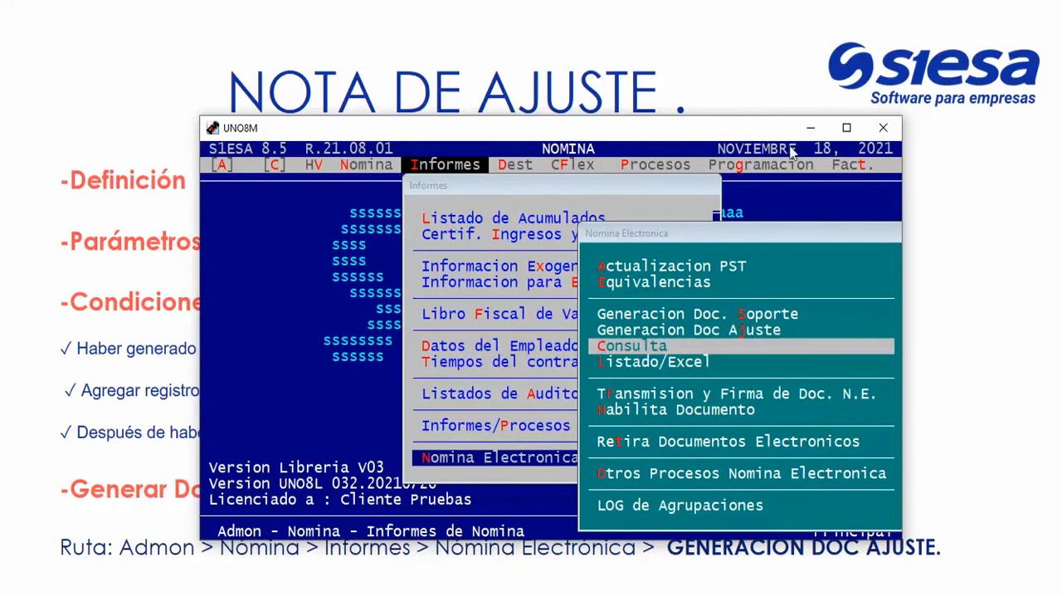
pyautogui.press('Return')
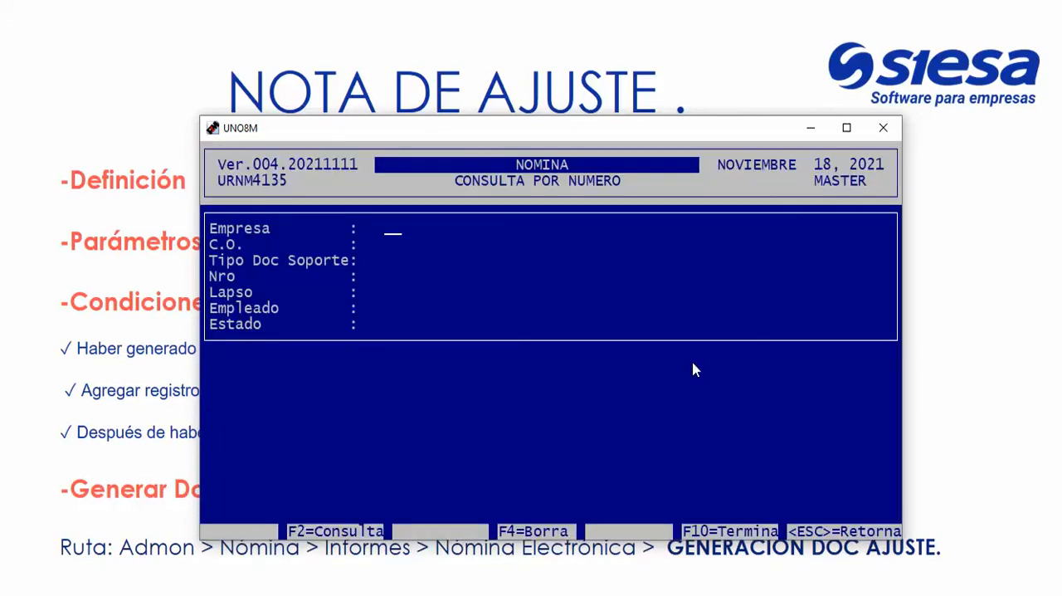
# Query document type NJ number 29 for Empresa CC, C.O. 001, with the filled-in Lapso and employee.
pyautogui.press('F2')
pyautogui.press('Return')
pyautogui.write('001')
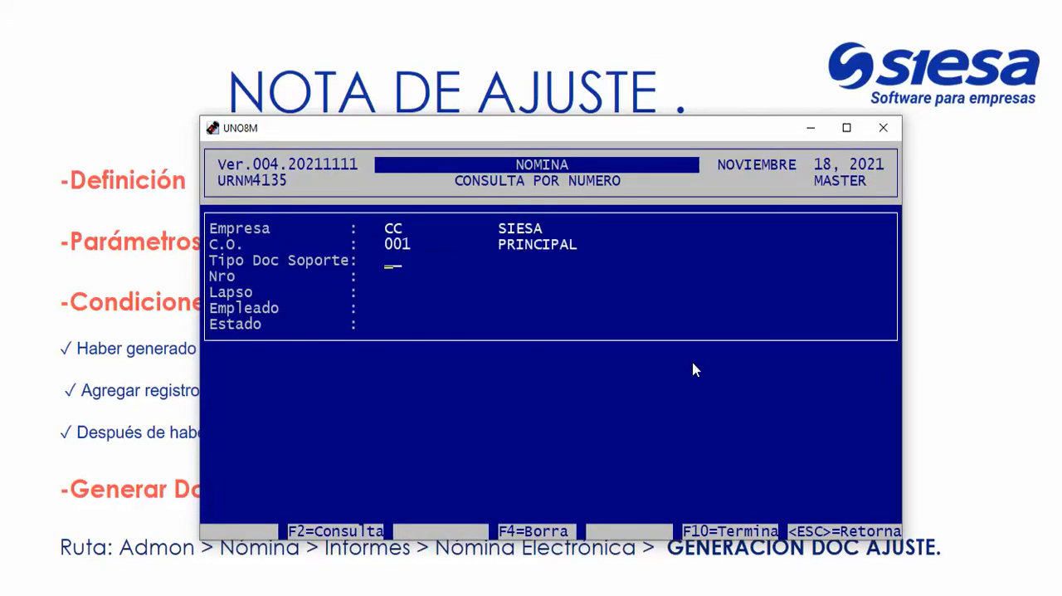
pyautogui.write('NJ')
pyautogui.press('Return')
pyautogui.write('29')
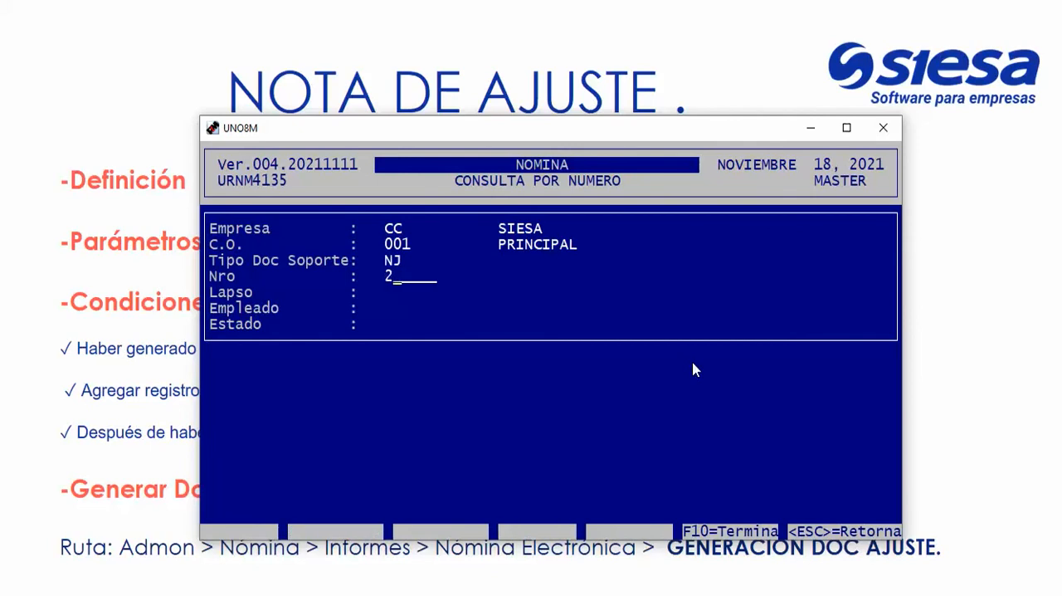
pyautogui.press('Return')
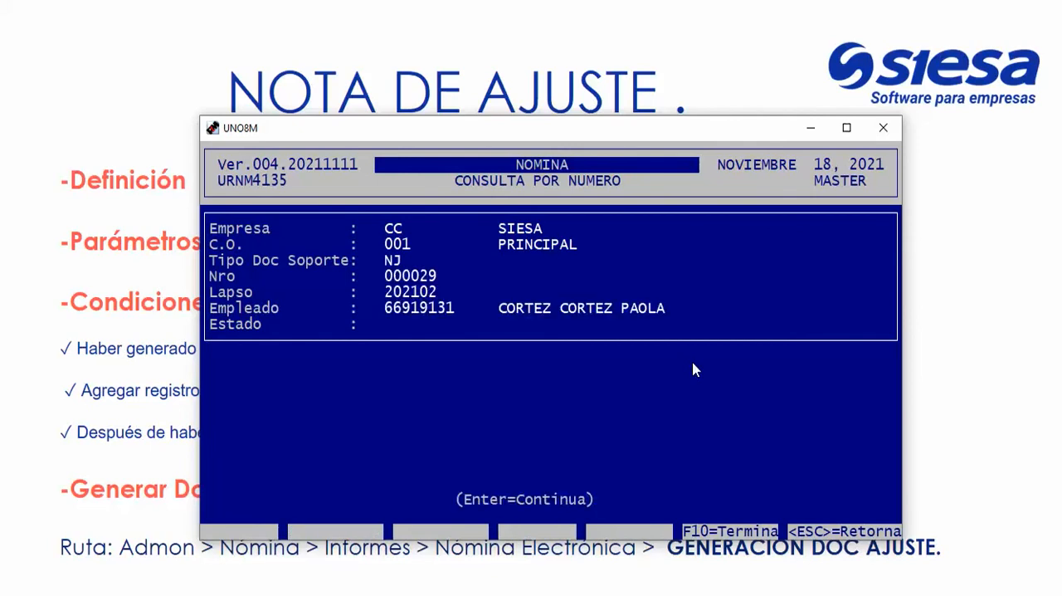
pyautogui.press('Return')
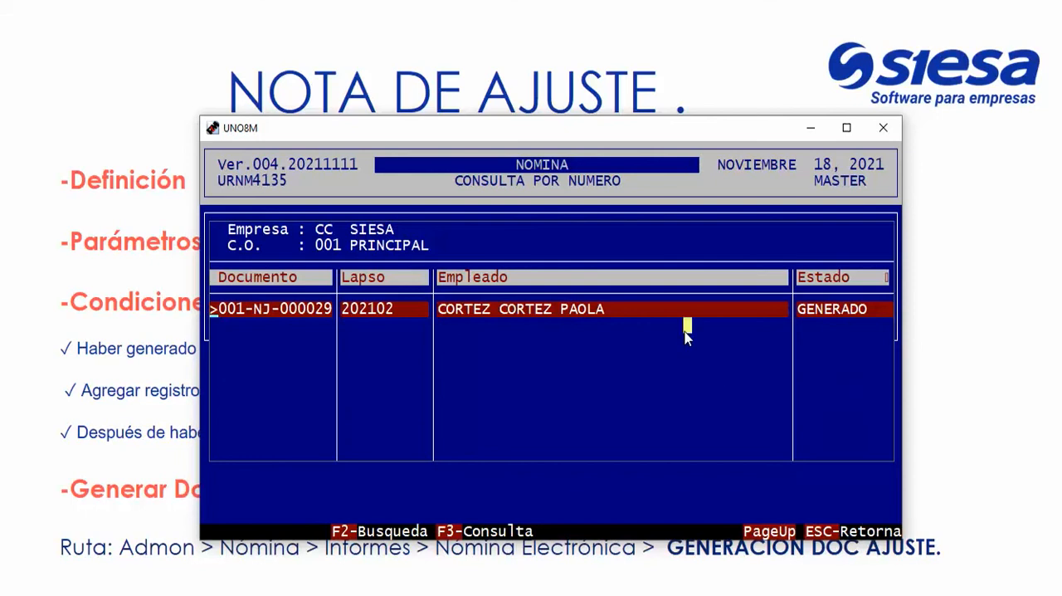
# Open the adjustment note's Datos Basicos and examine its CUNE code and document number.
pyautogui.press('F3')
pyautogui.moveTo(444, 350); pyautogui.dragTo(574, 352)
pyautogui.press('Return')
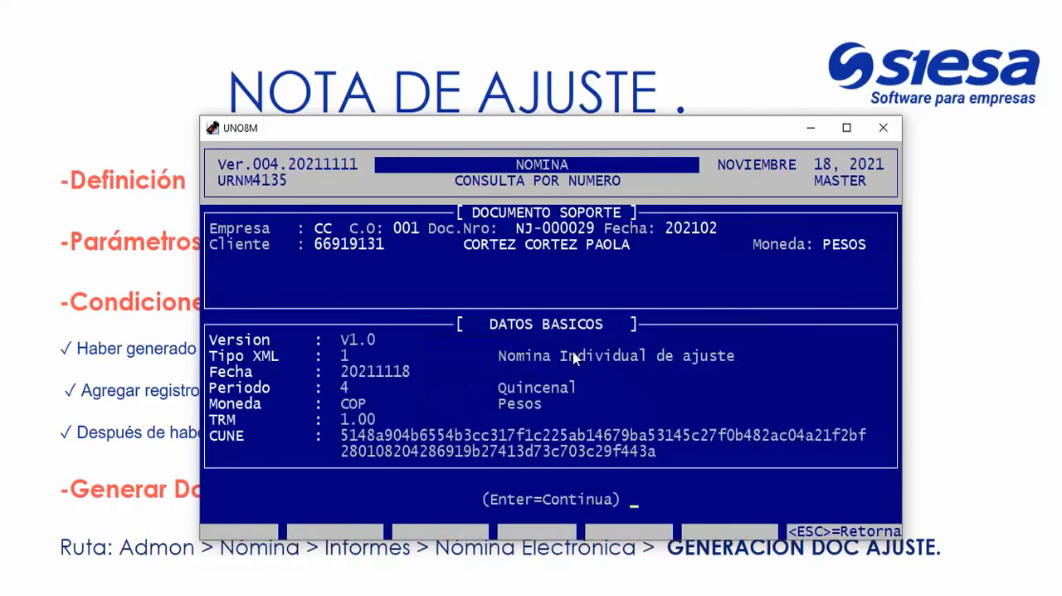
pyautogui.moveTo(340, 435); pyautogui.dragTo(868, 458)
pyautogui.moveTo(335, 417); pyautogui.dragTo(853, 469)
pyautogui.moveTo(340, 435); pyautogui.dragTo(878, 466)
pyautogui.moveTo(516, 232); pyautogui.dragTo(598, 234)
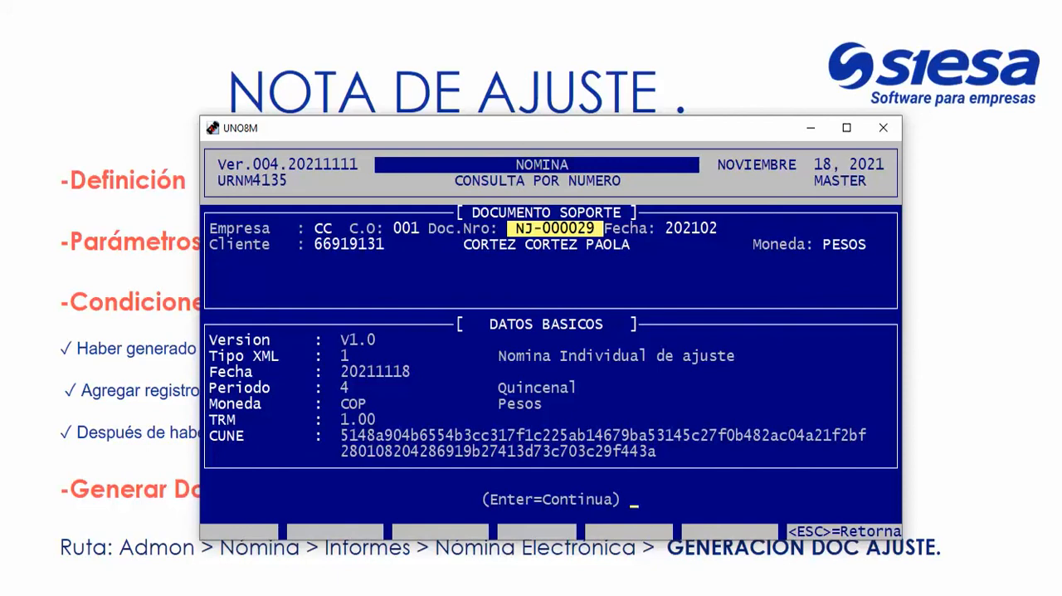
# Switch to File Explorer and open the UNNE folder inside CLIENTES 1.
pyautogui.moveTo(166, 594)
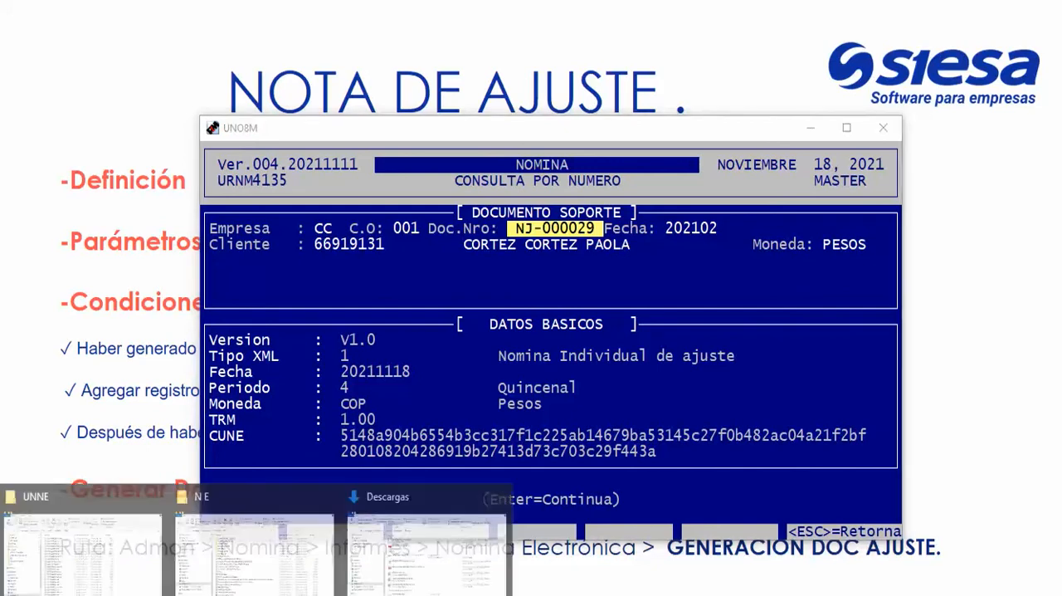
pyautogui.click(77, 534)
pyautogui.click(365, 125)
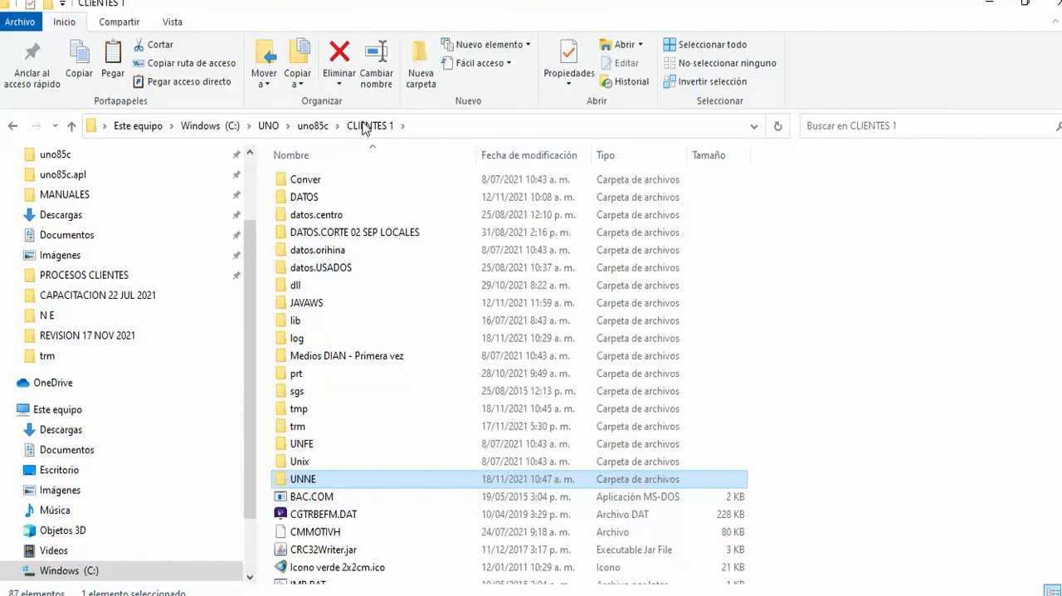
pyautogui.click(834, 276)
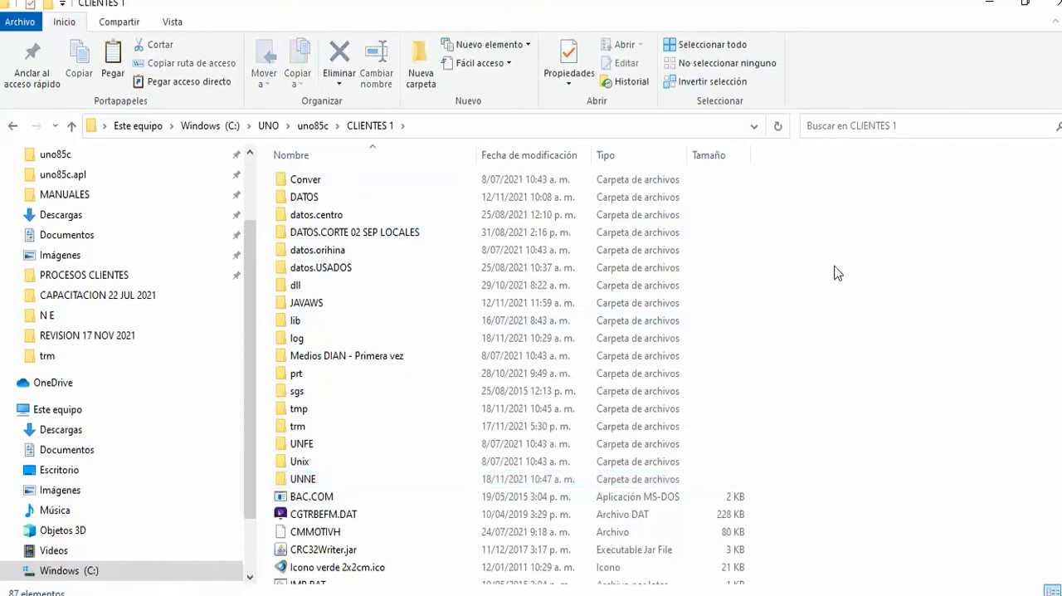
pyautogui.doubleClick(313, 481)
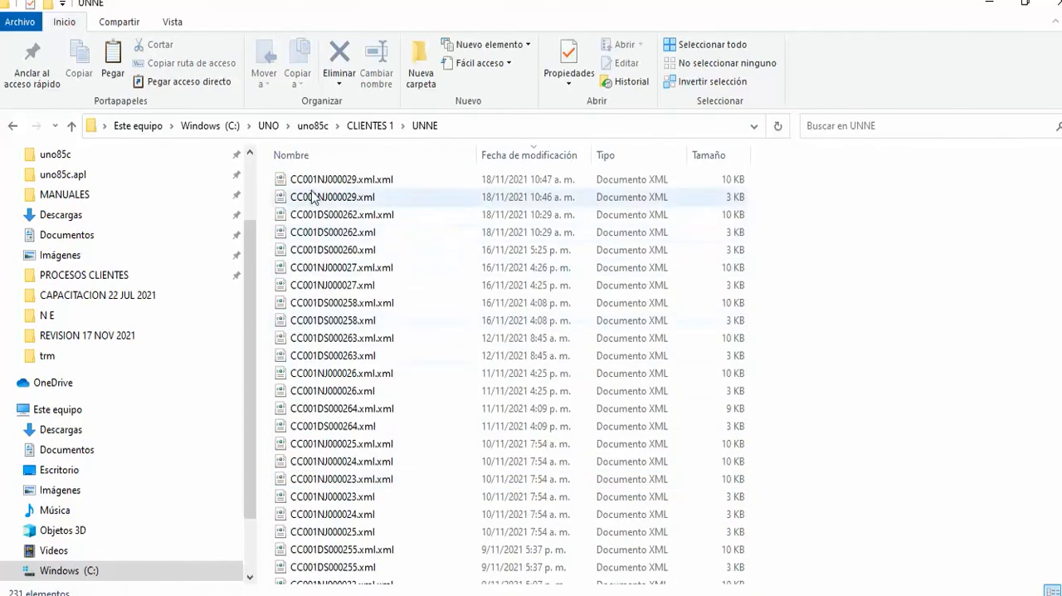
# Examine the two XML files of the adjustment note, CC001NJ000029.xml and CC001NJ000029.xml.xml.
pyautogui.click(303, 180)
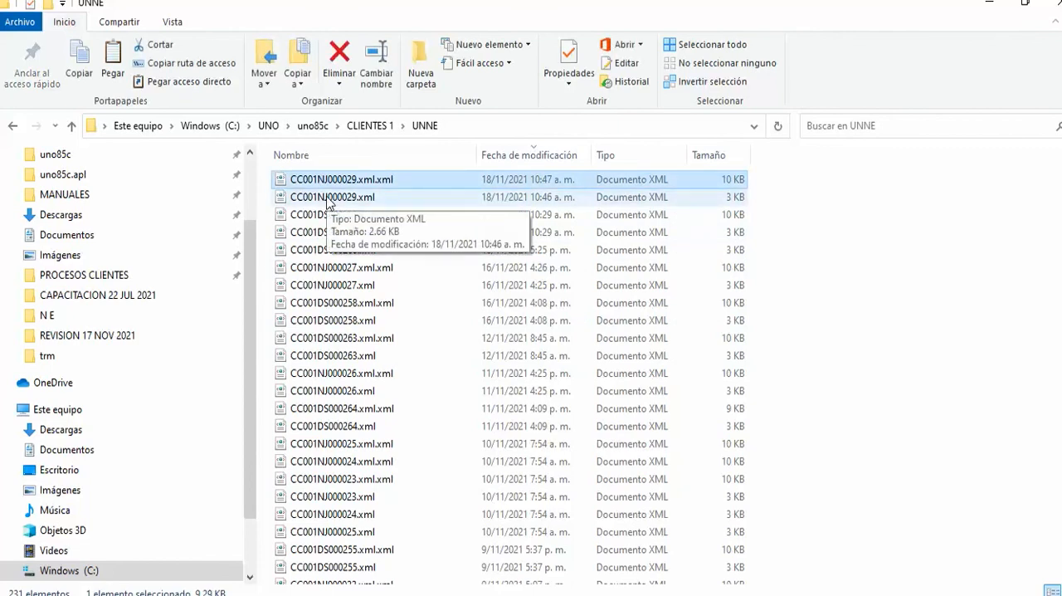
pyautogui.keyDown('ctrl'); pyautogui.click(329, 198); pyautogui.keyUp('ctrl')
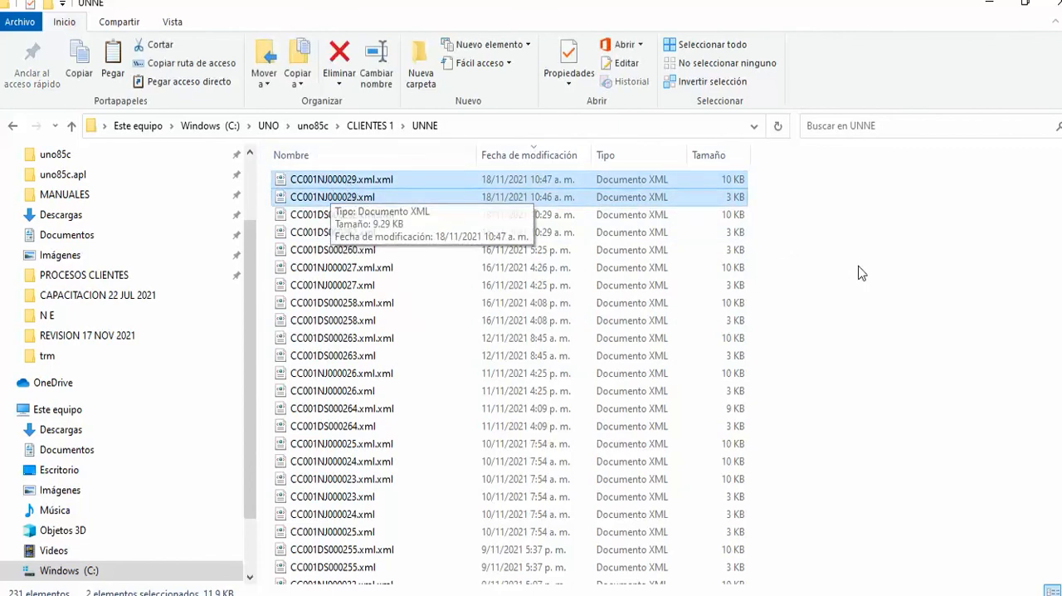
pyautogui.keyDown('ctrl'); pyautogui.click(349, 197); pyautogui.keyUp('ctrl')
pyautogui.keyDown('ctrl'); pyautogui.click(328, 198); pyautogui.keyUp('ctrl')
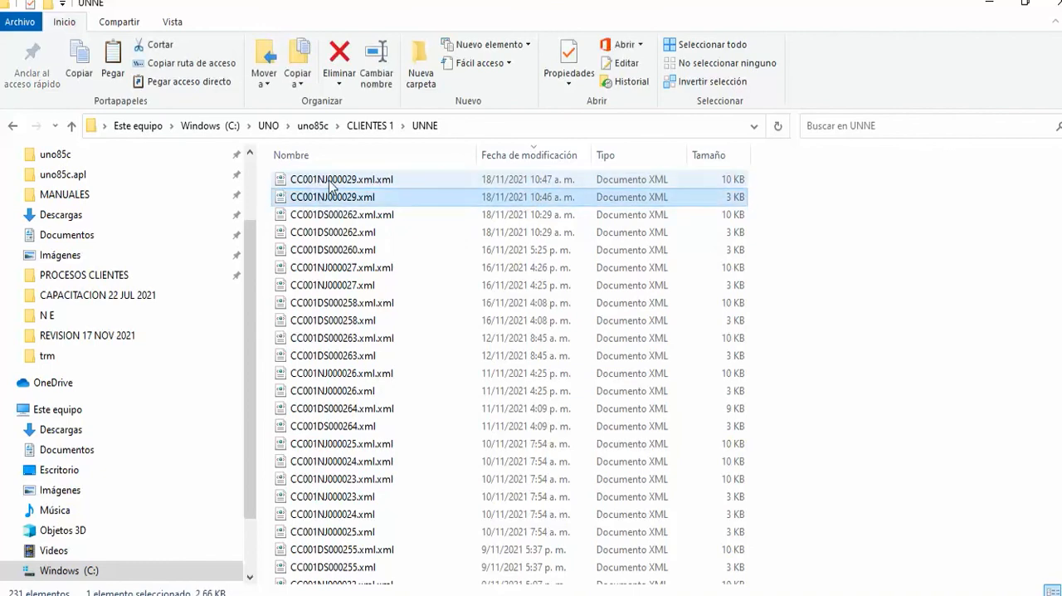
pyautogui.keyDown('ctrl'); pyautogui.click(328, 197); pyautogui.keyUp('ctrl')
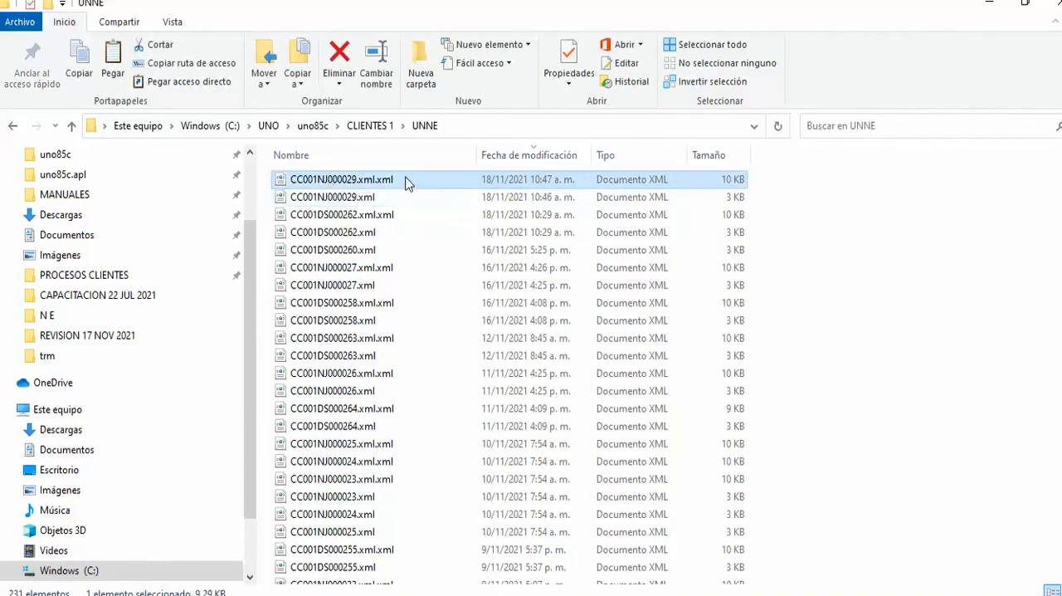
pyautogui.keyDown('ctrl'); pyautogui.click(378, 198); pyautogui.keyUp('ctrl')
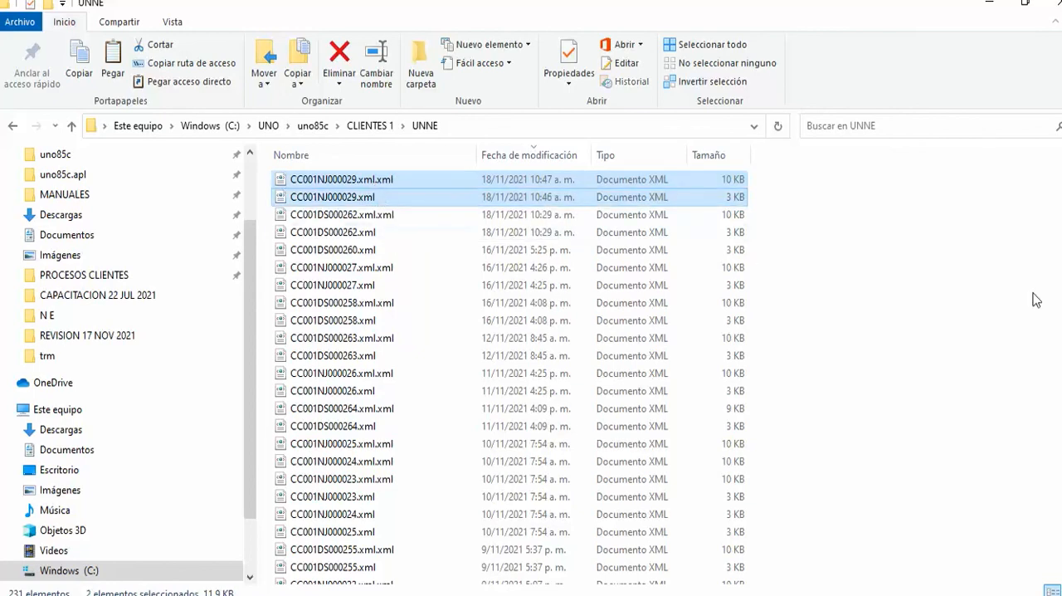
pyautogui.click(933, 300)
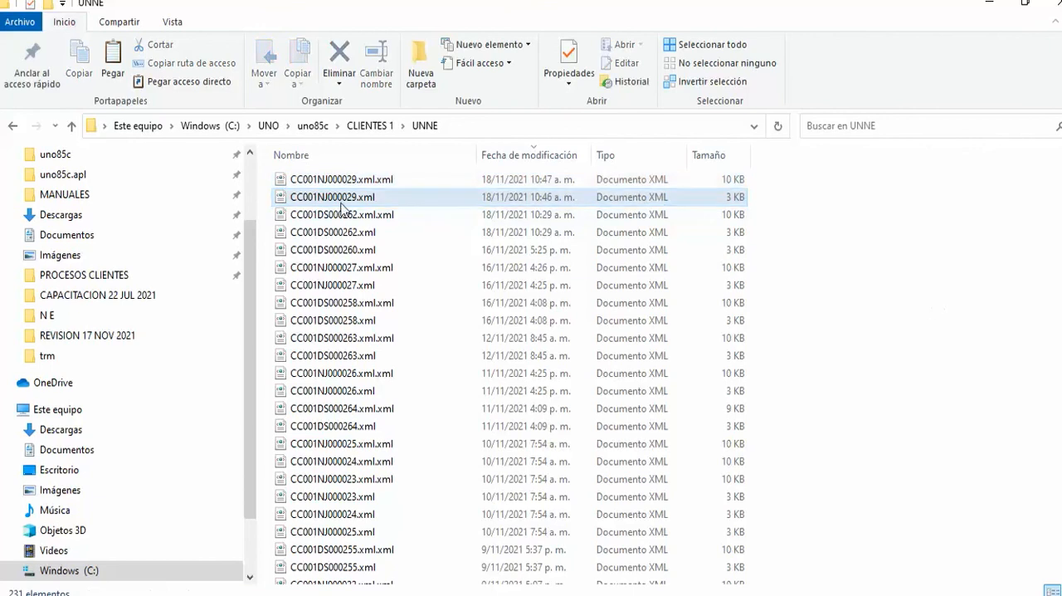
pyautogui.click(355, 181)
pyautogui.keyDown('ctrl'); pyautogui.click(359, 197); pyautogui.keyUp('ctrl')
pyautogui.click(890, 307)
pyautogui.click(357, 180)
pyautogui.keyDown('ctrl'); pyautogui.click(369, 199); pyautogui.keyUp('ctrl')
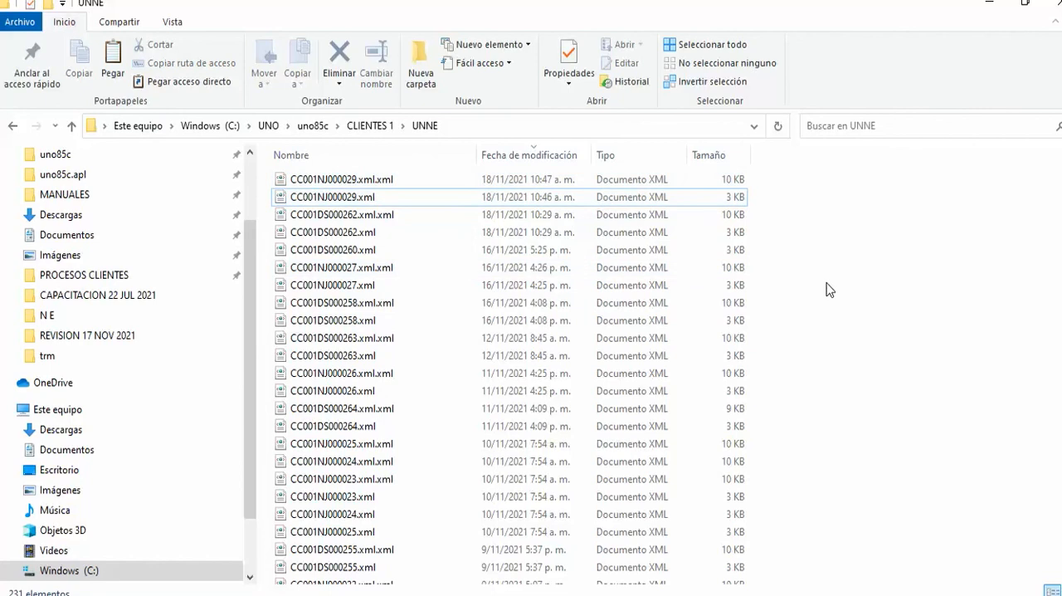
pyautogui.click(349, 205)
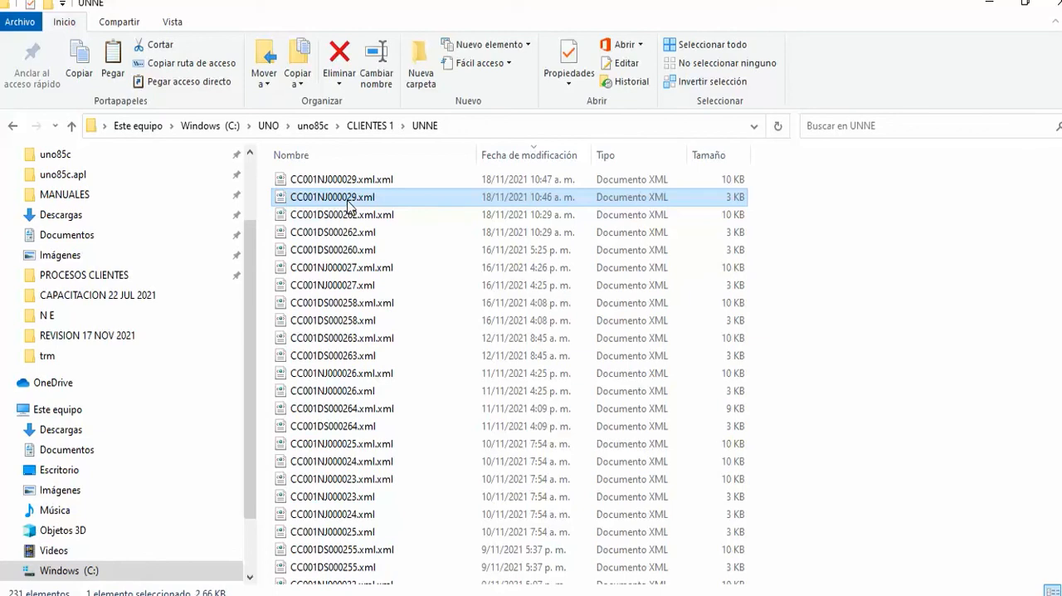
pyautogui.click(868, 289)
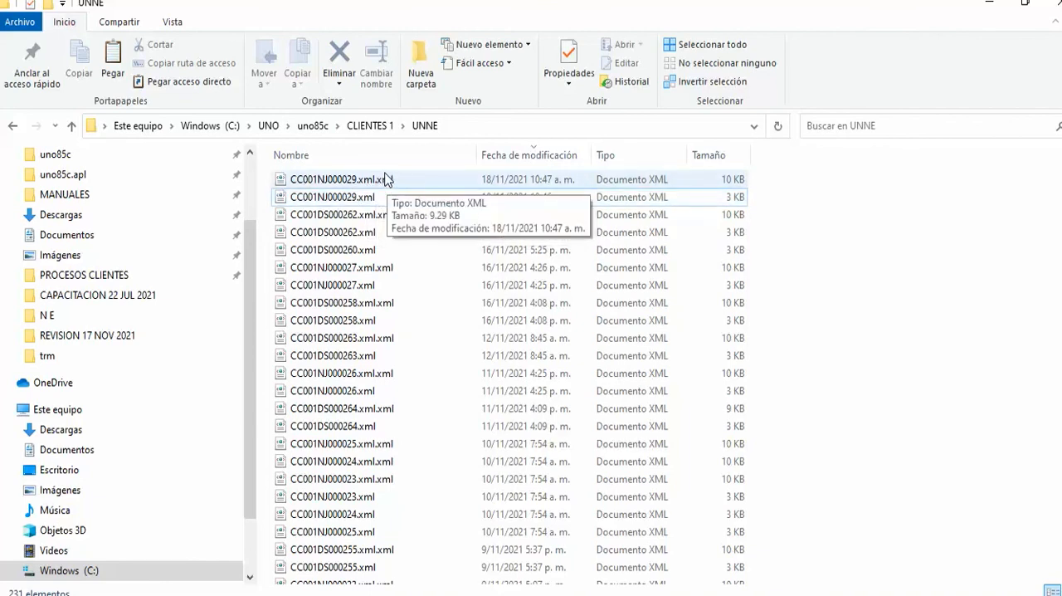
# Open CC001NJ000029.xml.xml in Internet Explorer and dismiss the browser's initial configuration prompt.
pyautogui.doubleClick(379, 184)
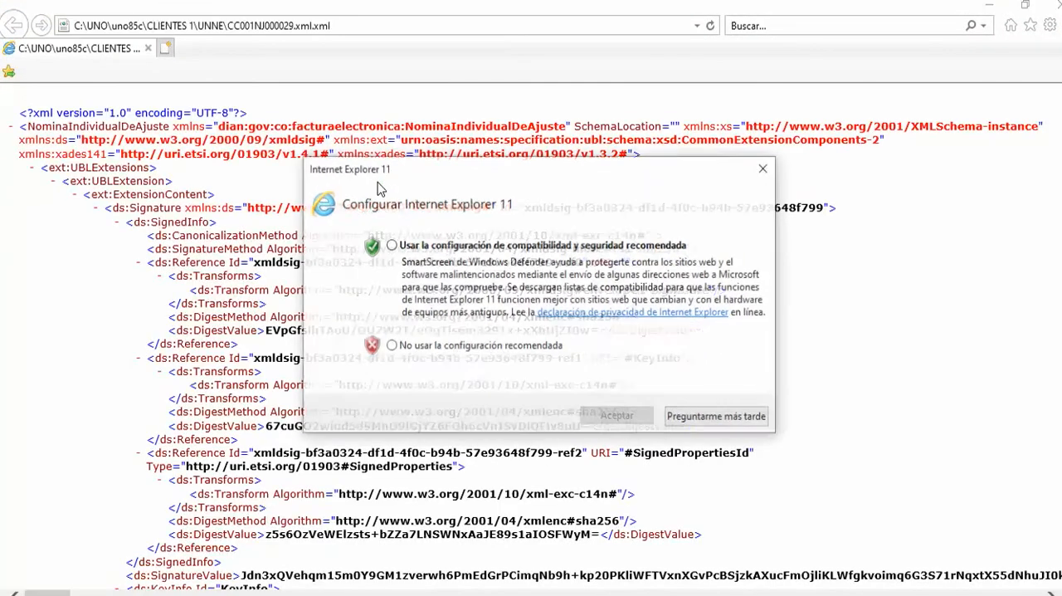
pyautogui.click(769, 171)
pyautogui.scroll(-10, 884, 354)
pyautogui.scroll(5, 884, 354)
pyautogui.scroll(5, 884, 354)
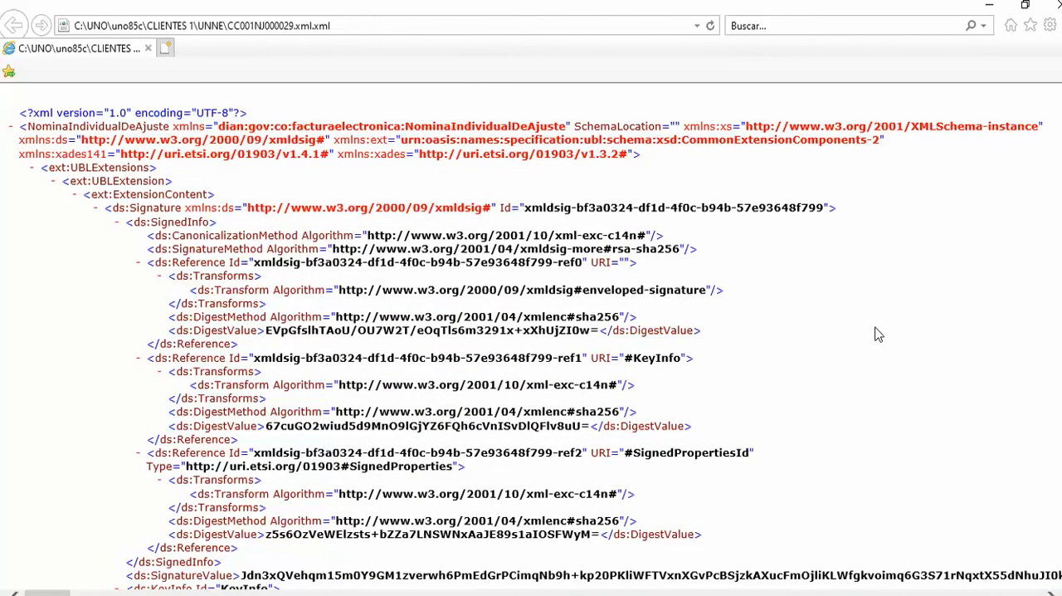
# Search the XML for CUNE and highlight the predecessor document's CUNEPred code.
pyautogui.hotkey('ctrl', 'f')
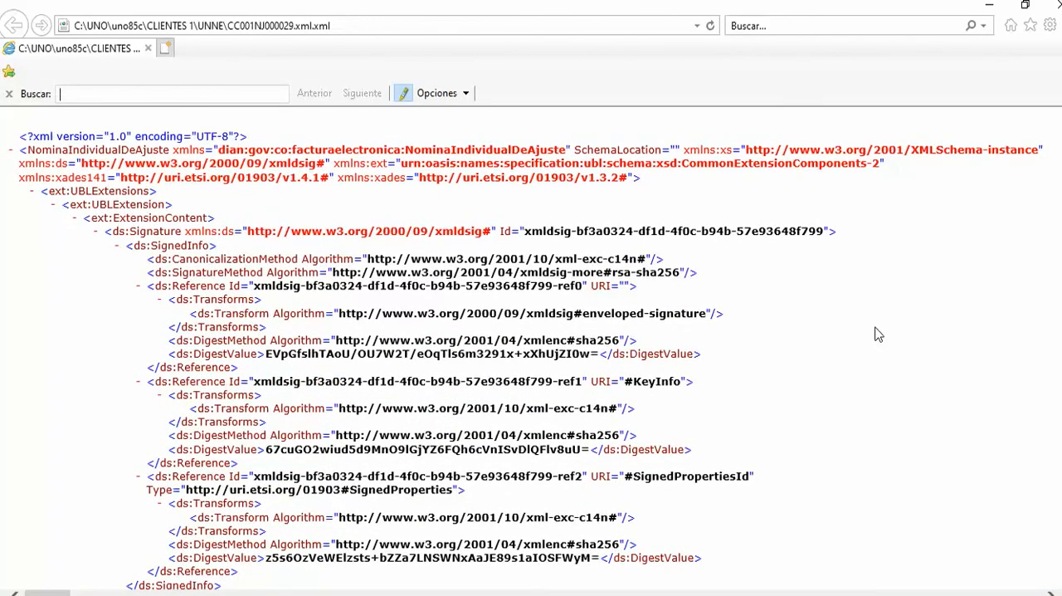
pyautogui.write('CUNE')
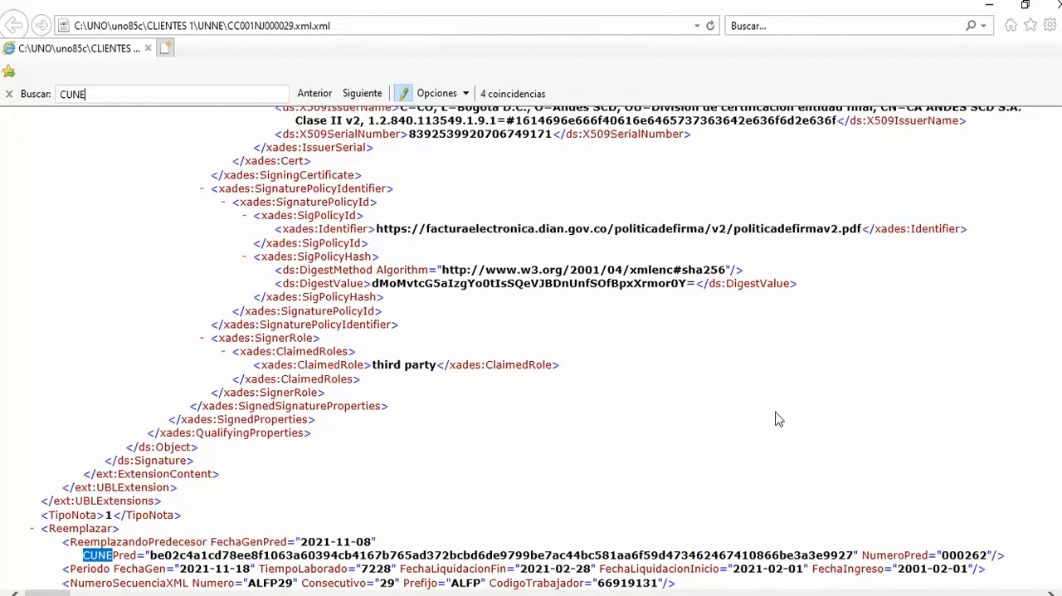
pyautogui.scroll(-5, 778, 419)
pyautogui.click(150, 301)
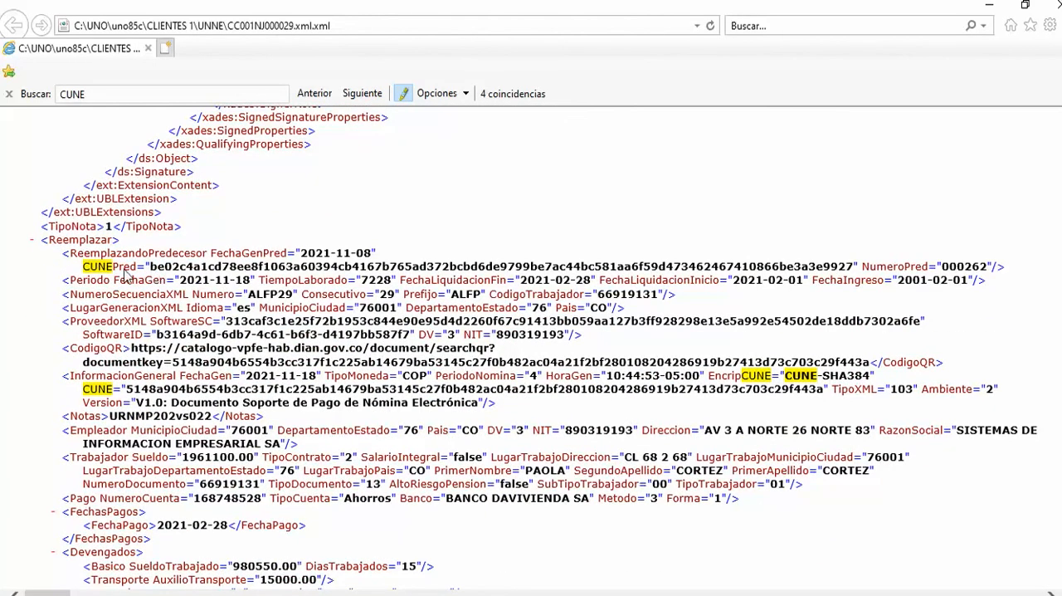
pyautogui.moveTo(151, 268); pyautogui.dragTo(855, 272)
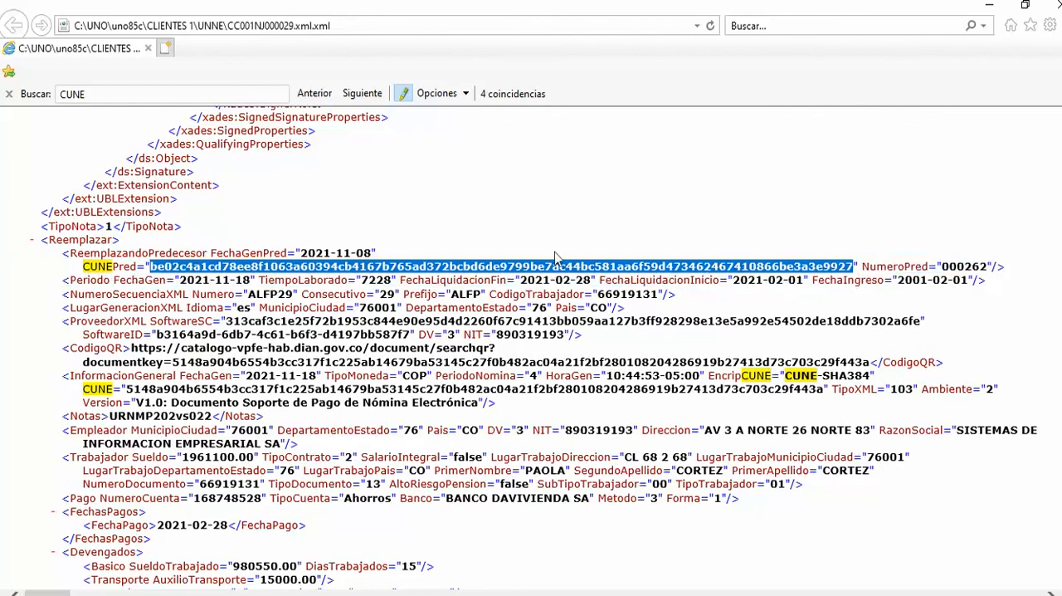
# Select the adjustment note's own CUNE code under InformacionGeneral and copy it.
pyautogui.click(112, 391)
pyautogui.moveTo(128, 393); pyautogui.dragTo(824, 395)
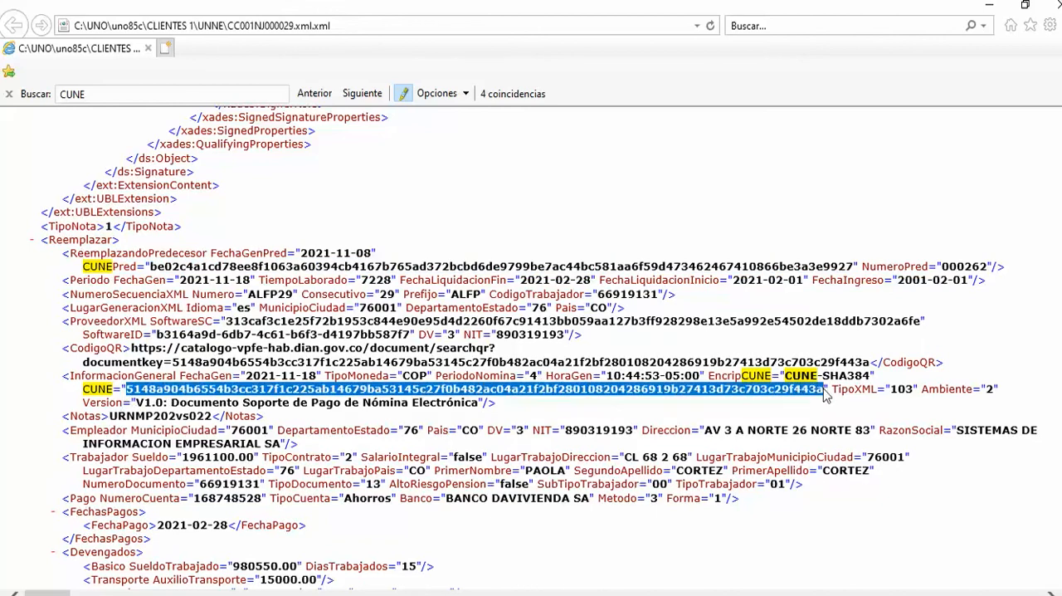
pyautogui.rightClick(167, 395)
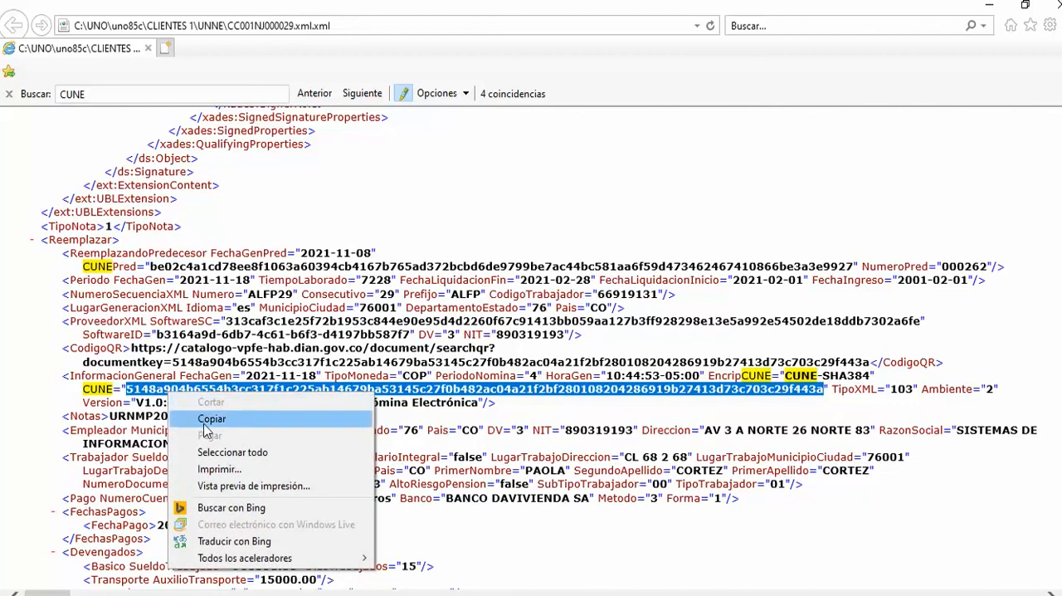
pyautogui.click(211, 420)
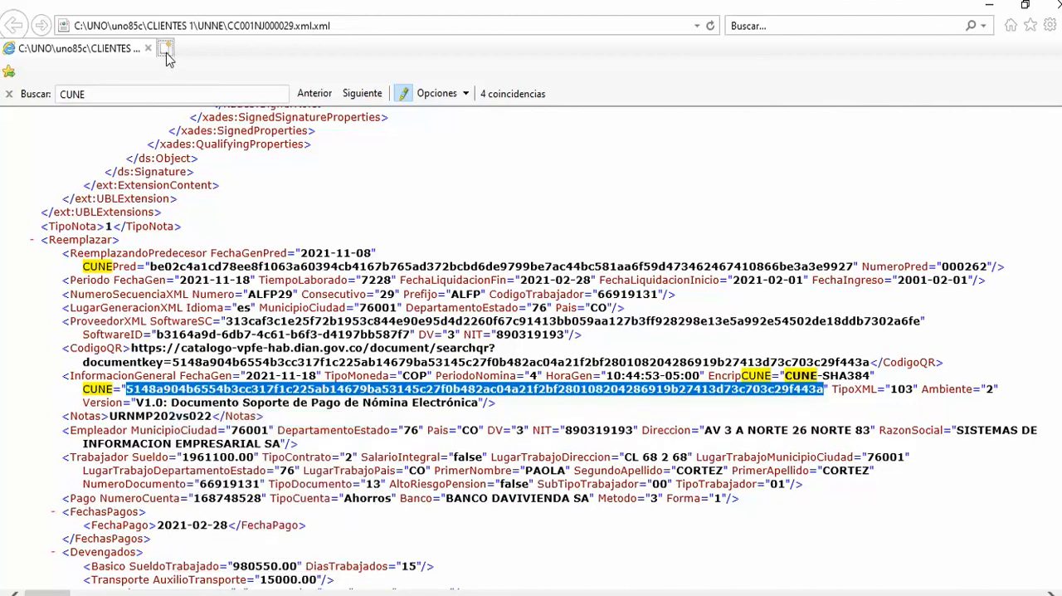
# Open the DIAN website in a new browser tab.
pyautogui.click(165, 48)
pyautogui.write('DIAN')
pyautogui.press('Return')
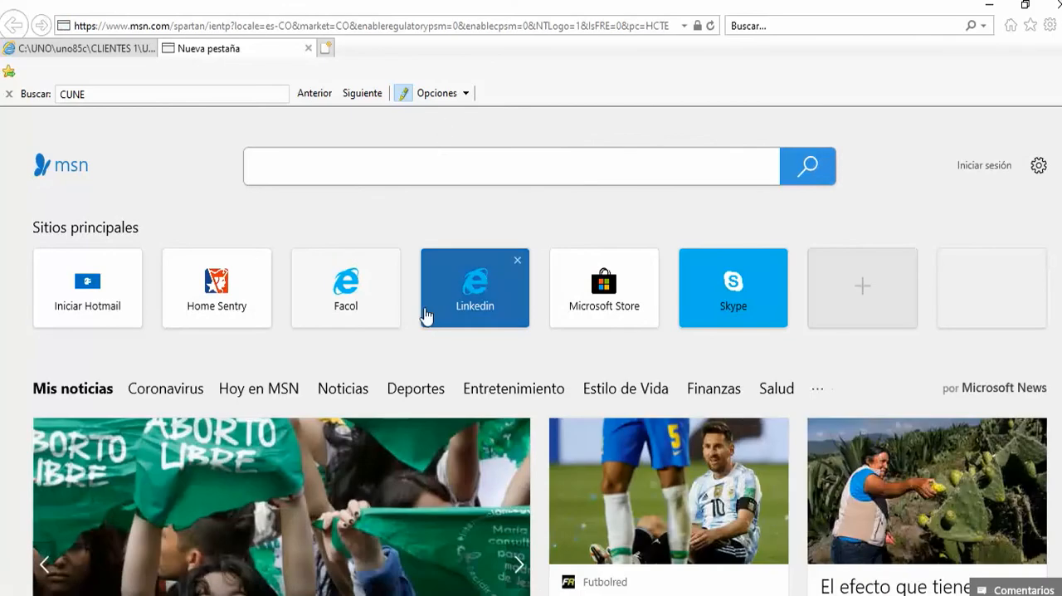
pyautogui.click(213, 25)
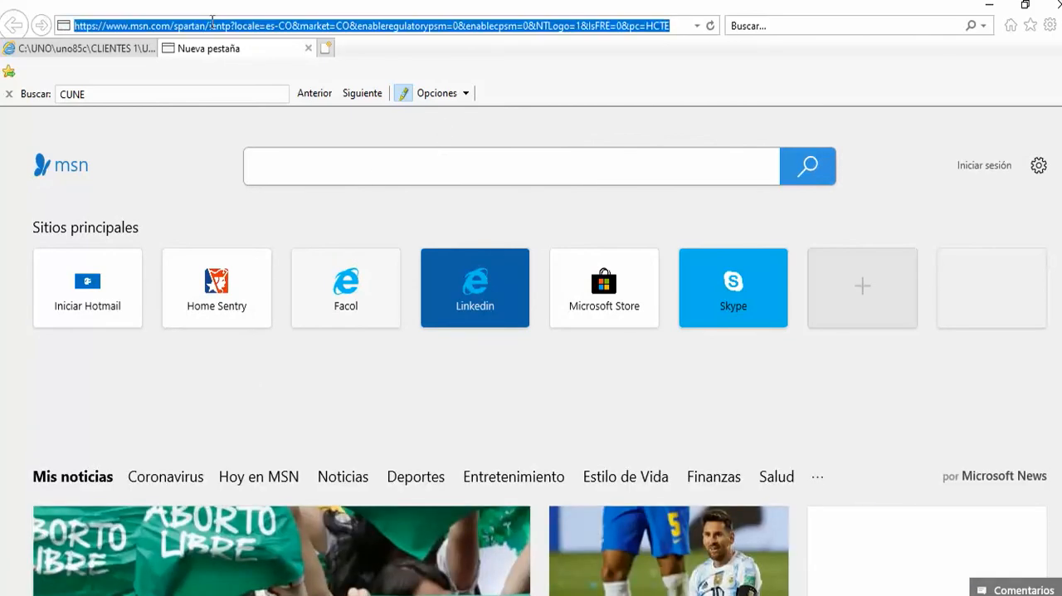
pyautogui.write('DIAN')
pyautogui.press('Return')
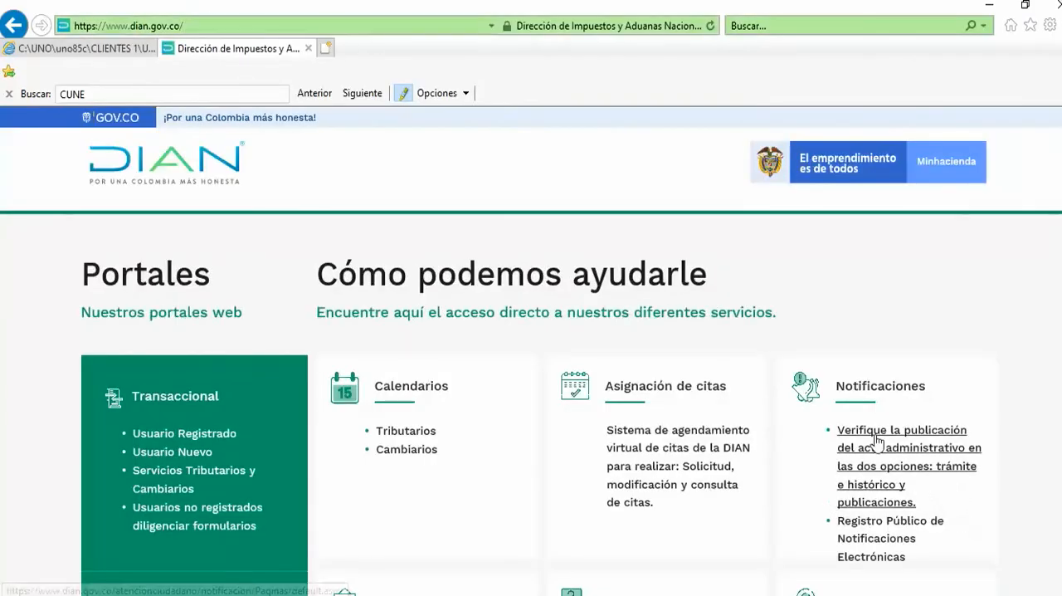
# Open Habilitación under Factura Electrónica on the DIAN site and go to its Documento search.
pyautogui.scroll(-6, 676, 316)
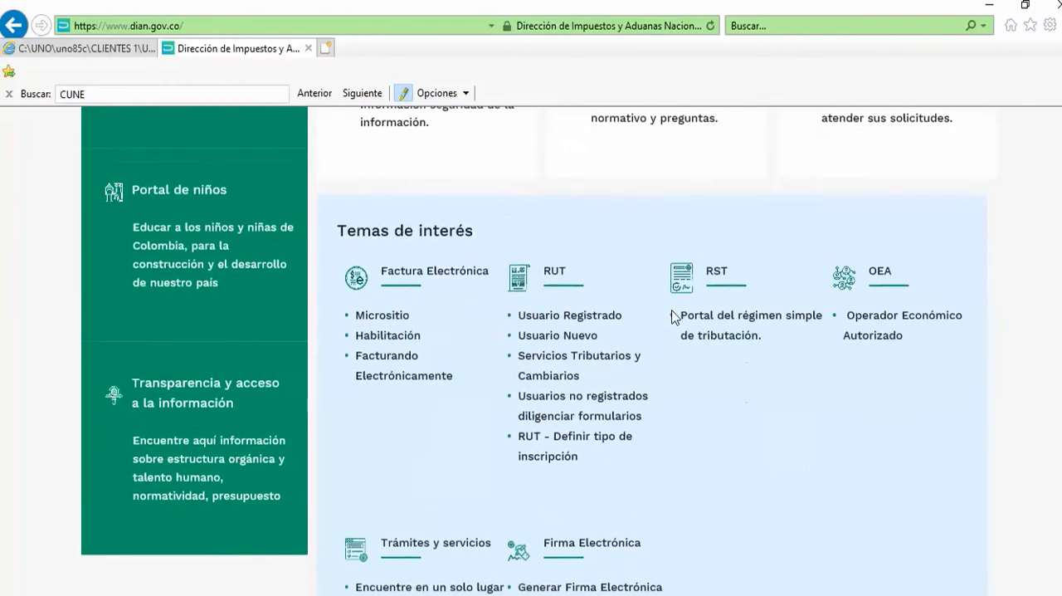
pyautogui.scroll(1, 614, 250)
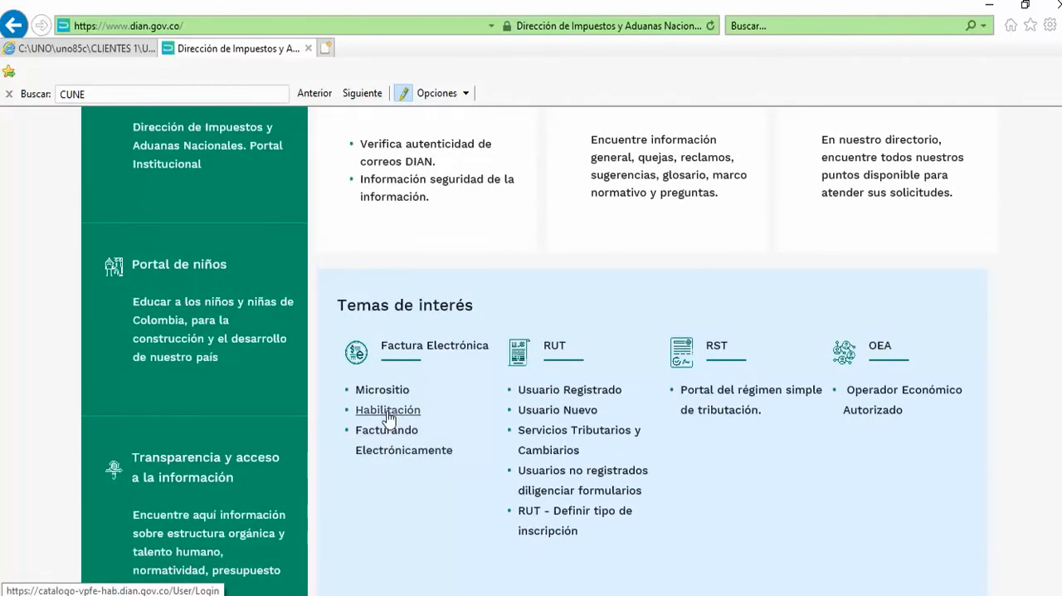
pyautogui.scroll(5, 434, 329)
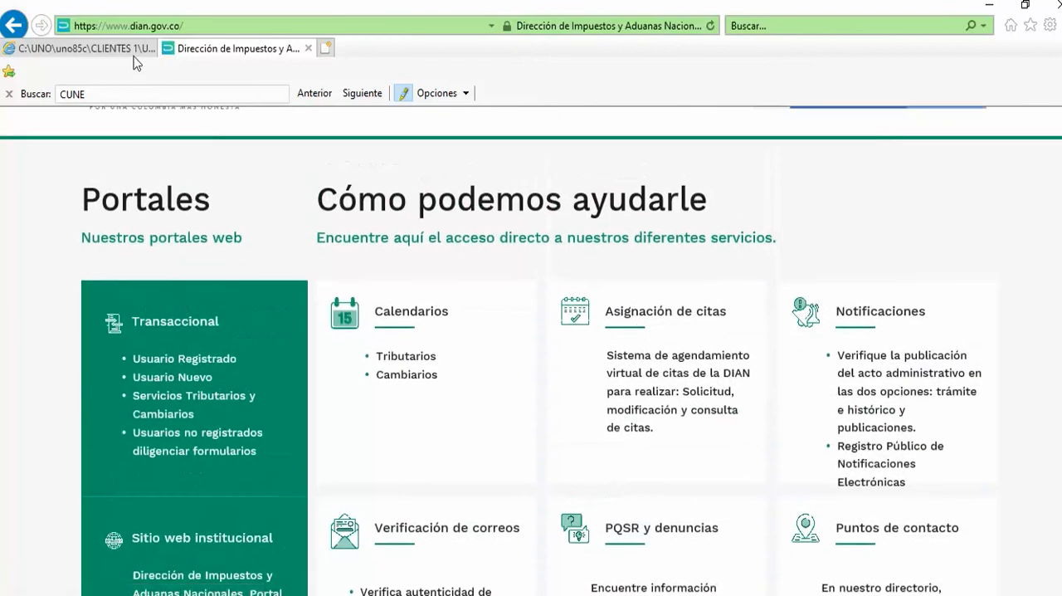
pyautogui.scroll(-3, 346, 332)
pyautogui.scroll(-2, 380, 472)
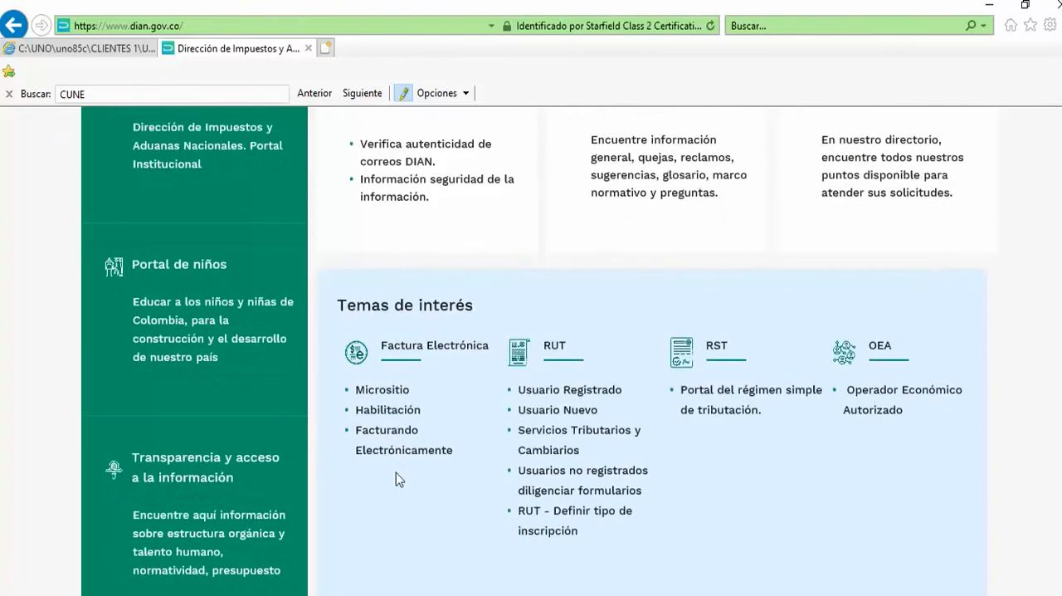
pyautogui.click(378, 408)
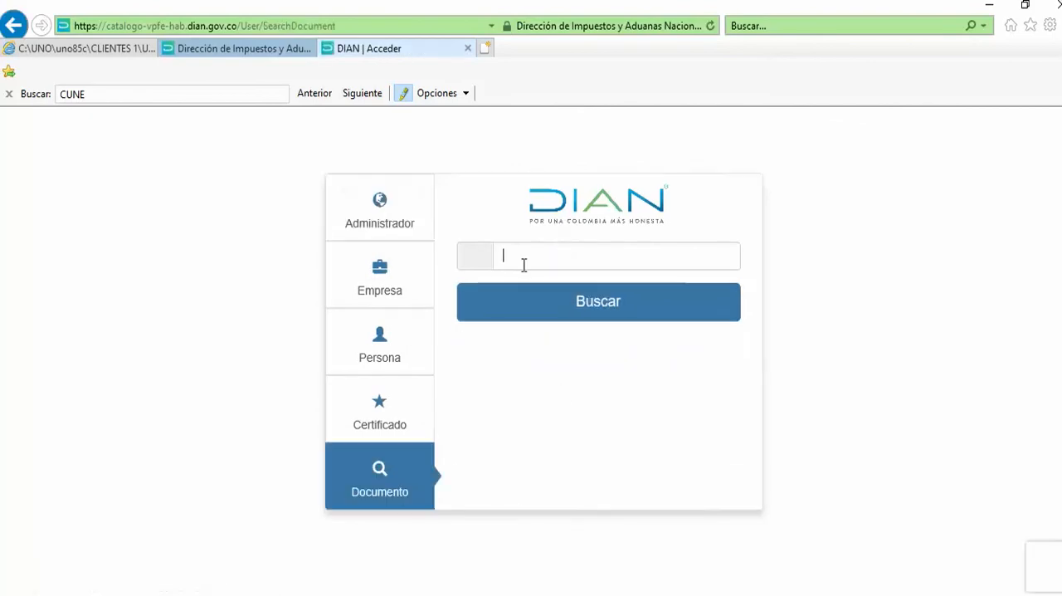
# Copy the note's CUNE from the XML again and search for it in DIAN's Documento search.
pyautogui.click(83, 48)
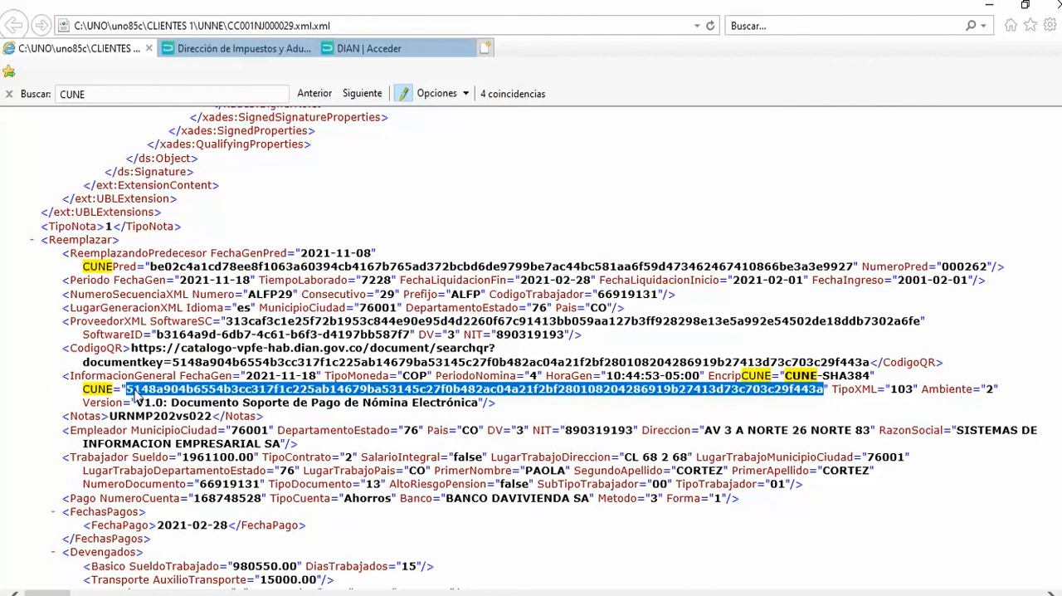
pyautogui.rightClick(214, 393)
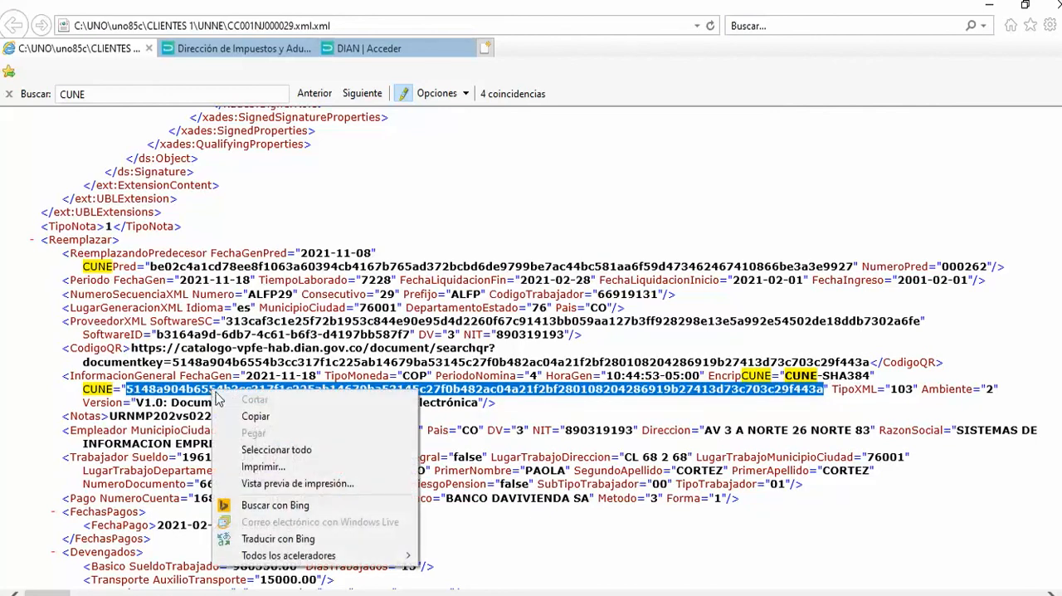
pyautogui.click(242, 410)
pyautogui.click(390, 48)
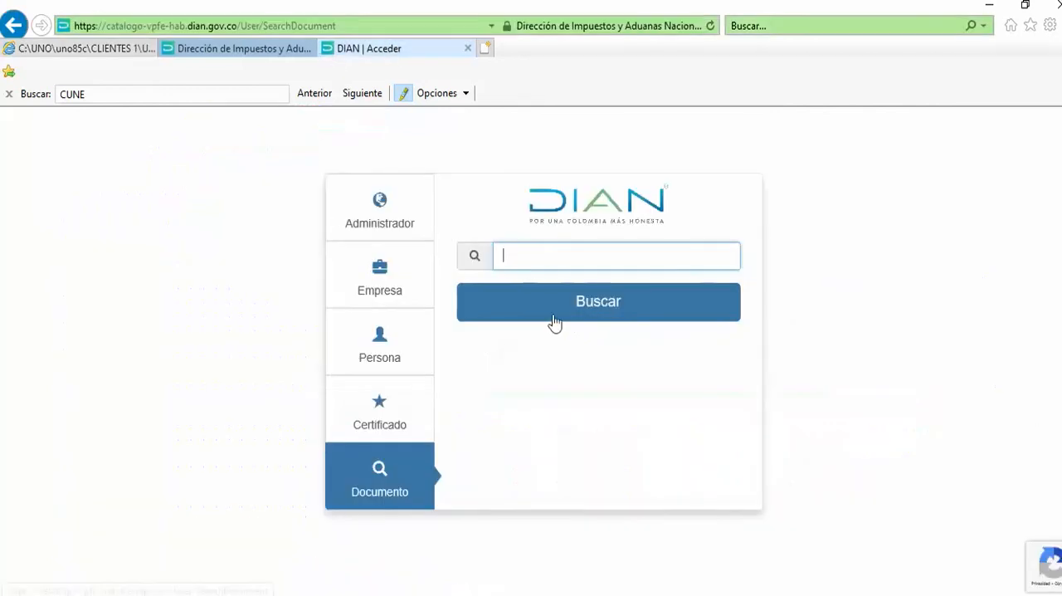
pyautogui.rightClick(516, 256)
pyautogui.click(556, 328)
pyautogui.click(545, 316)
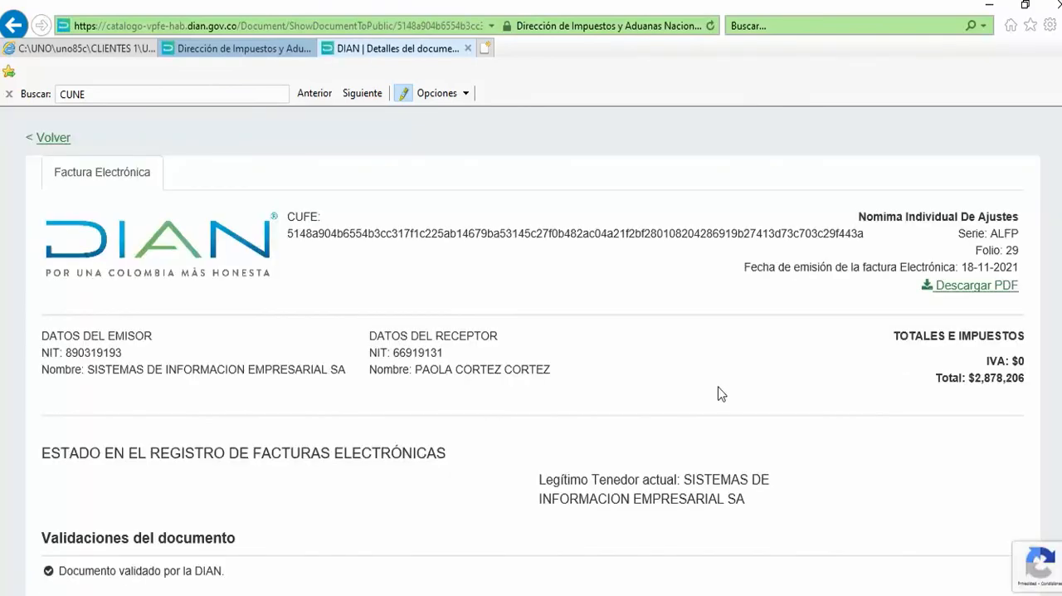
# Examine the DIAN document details, checking the validations, issuer, recipient, total, series and folio.
pyautogui.scroll(-3, 398, 294)
pyautogui.scroll(3, 404, 294)
pyautogui.moveTo(87, 371); pyautogui.dragTo(347, 380)
pyautogui.click(337, 400)
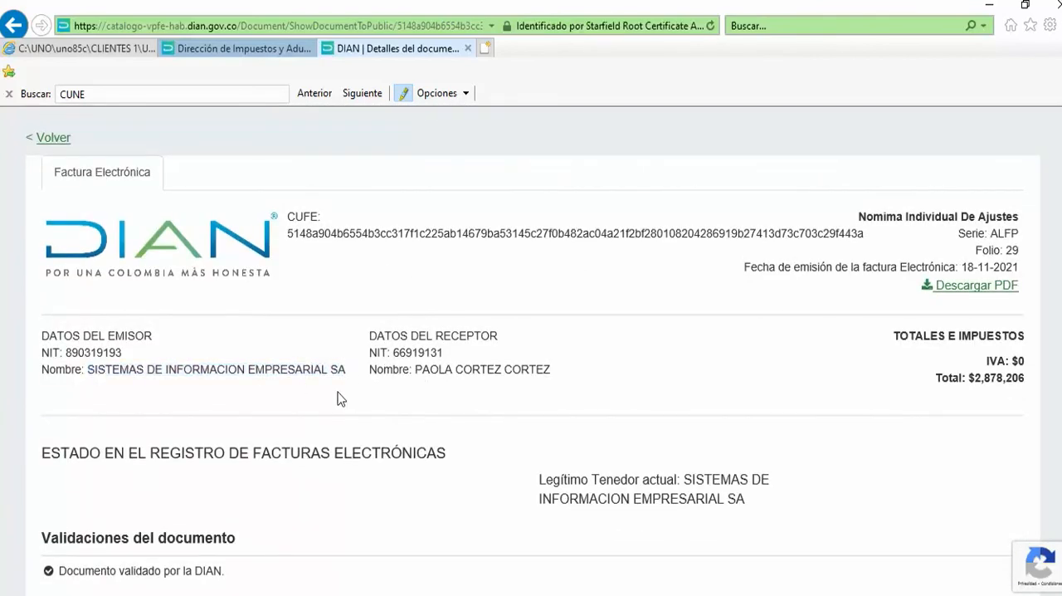
pyautogui.moveTo(420, 372); pyautogui.dragTo(551, 374)
pyautogui.click(894, 398)
pyautogui.moveTo(969, 375); pyautogui.dragTo(1015, 383)
pyautogui.click(679, 385)
pyautogui.moveTo(996, 235)
pyautogui.mouseDown()
pyautogui.moveTo(1021, 236)
pyautogui.moveTo(1021, 253)
pyautogui.moveTo(994, 247)
pyautogui.mouseUp()
pyautogui.click(1009, 249)
pyautogui.doubleClick(1012, 249)
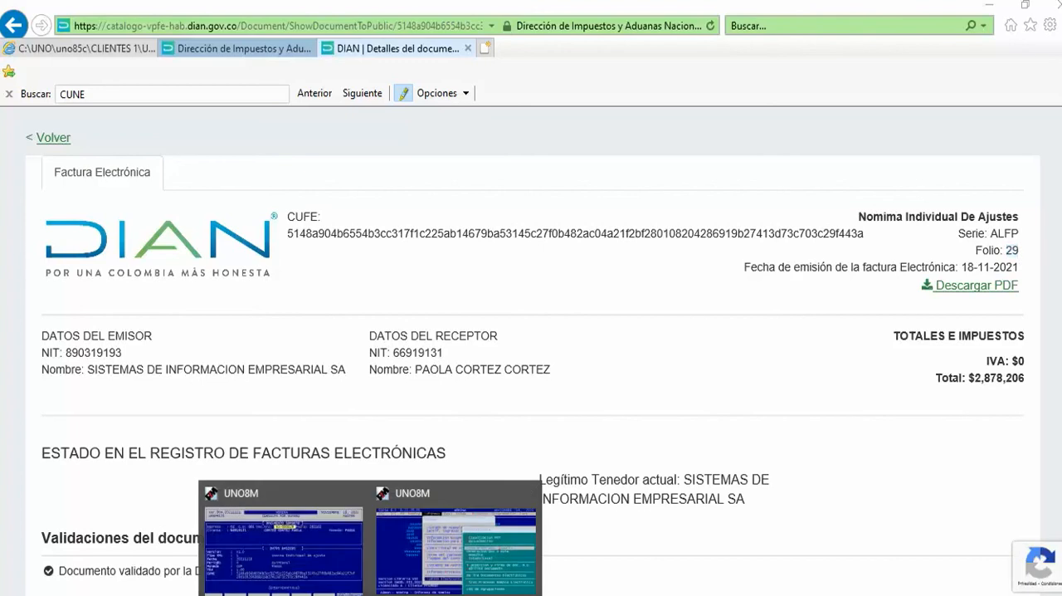
# Switch to the Siesa query, check the note's document number against the DIAN folio, and minimize Siesa.
pyautogui.click(323, 563)
pyautogui.click(601, 252)
pyautogui.moveTo(573, 230); pyautogui.dragTo(592, 227)
pyautogui.click(594, 278)
pyautogui.click(810, 130)
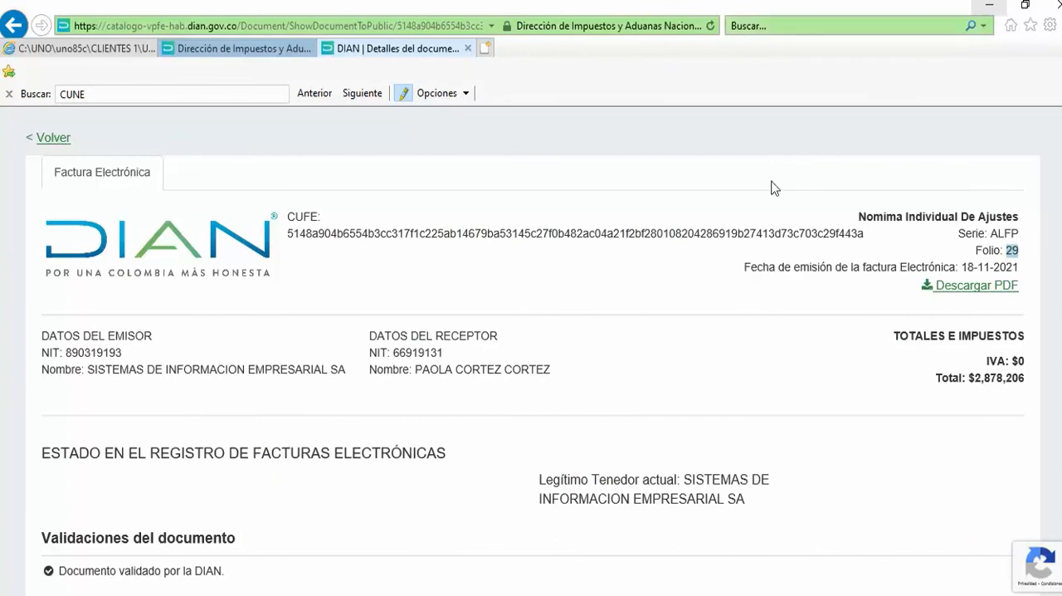
# Minimize the remaining windows and advance the presentation to its closing slide.
pyautogui.click(989, 8)
pyautogui.click(989, 5)
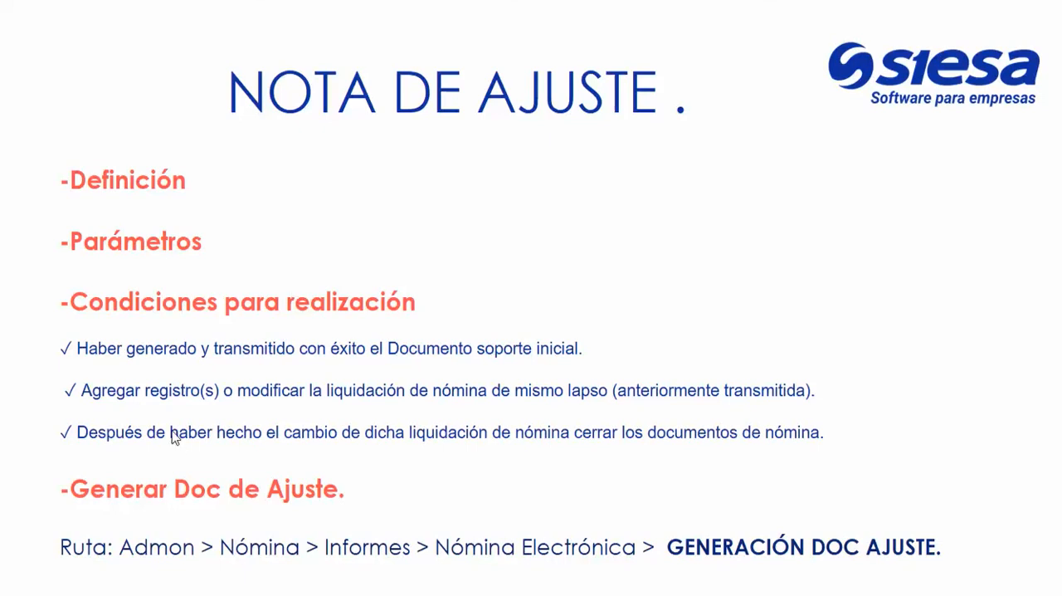
pyautogui.click(916, 349)
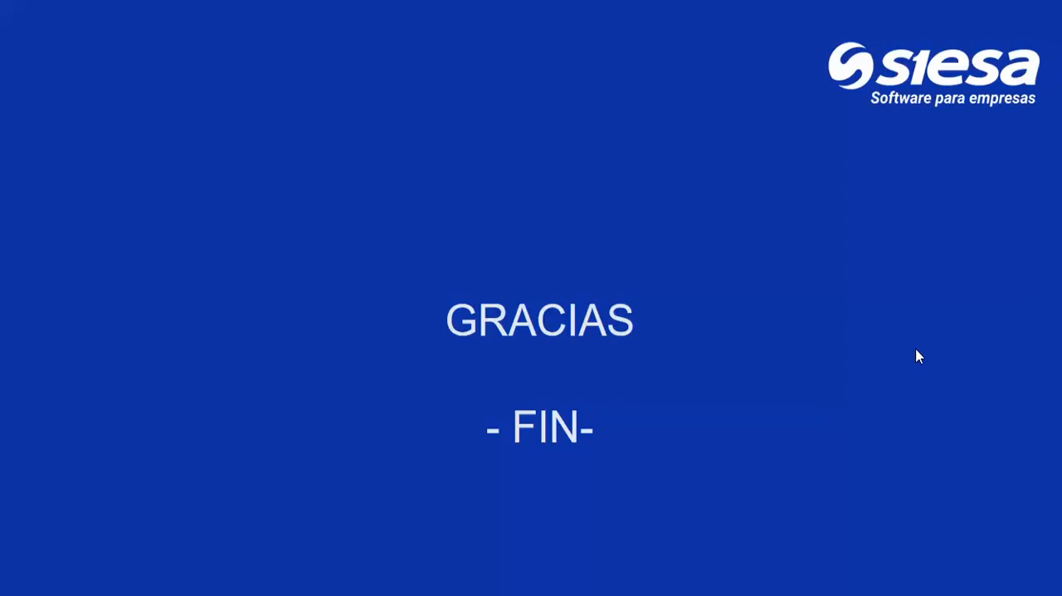